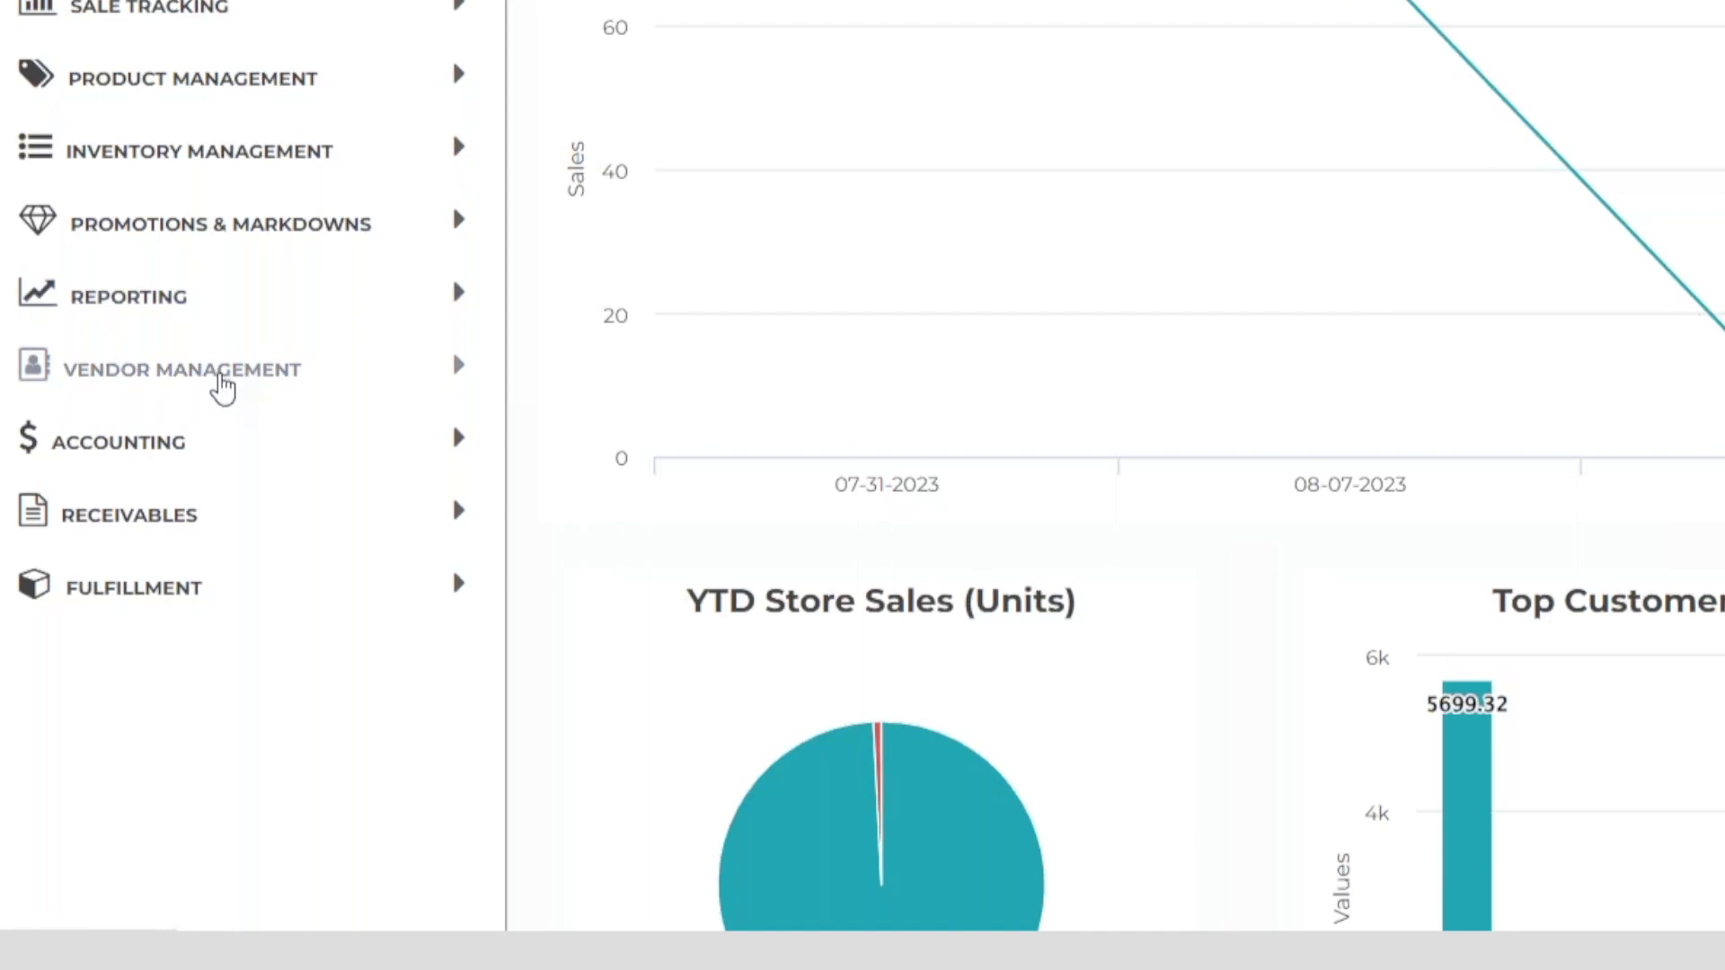
Step: Open Purchase Orders under Vendor Management, check its help page, and start a new order
click(224, 381)
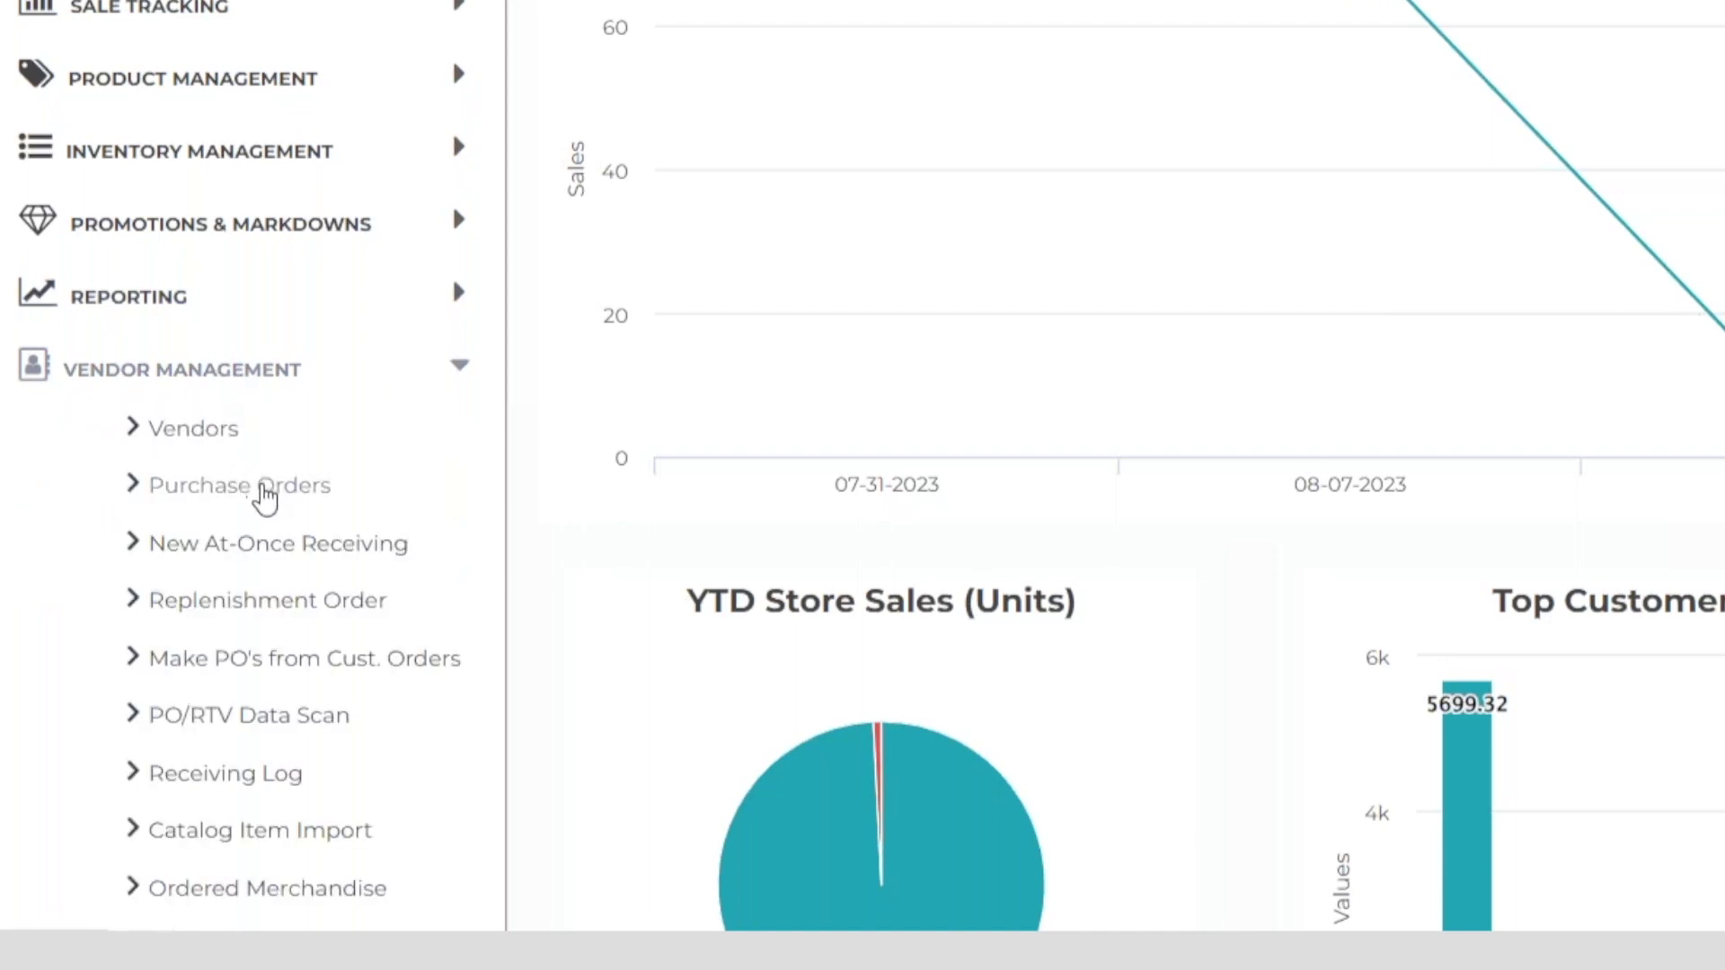
click(265, 489)
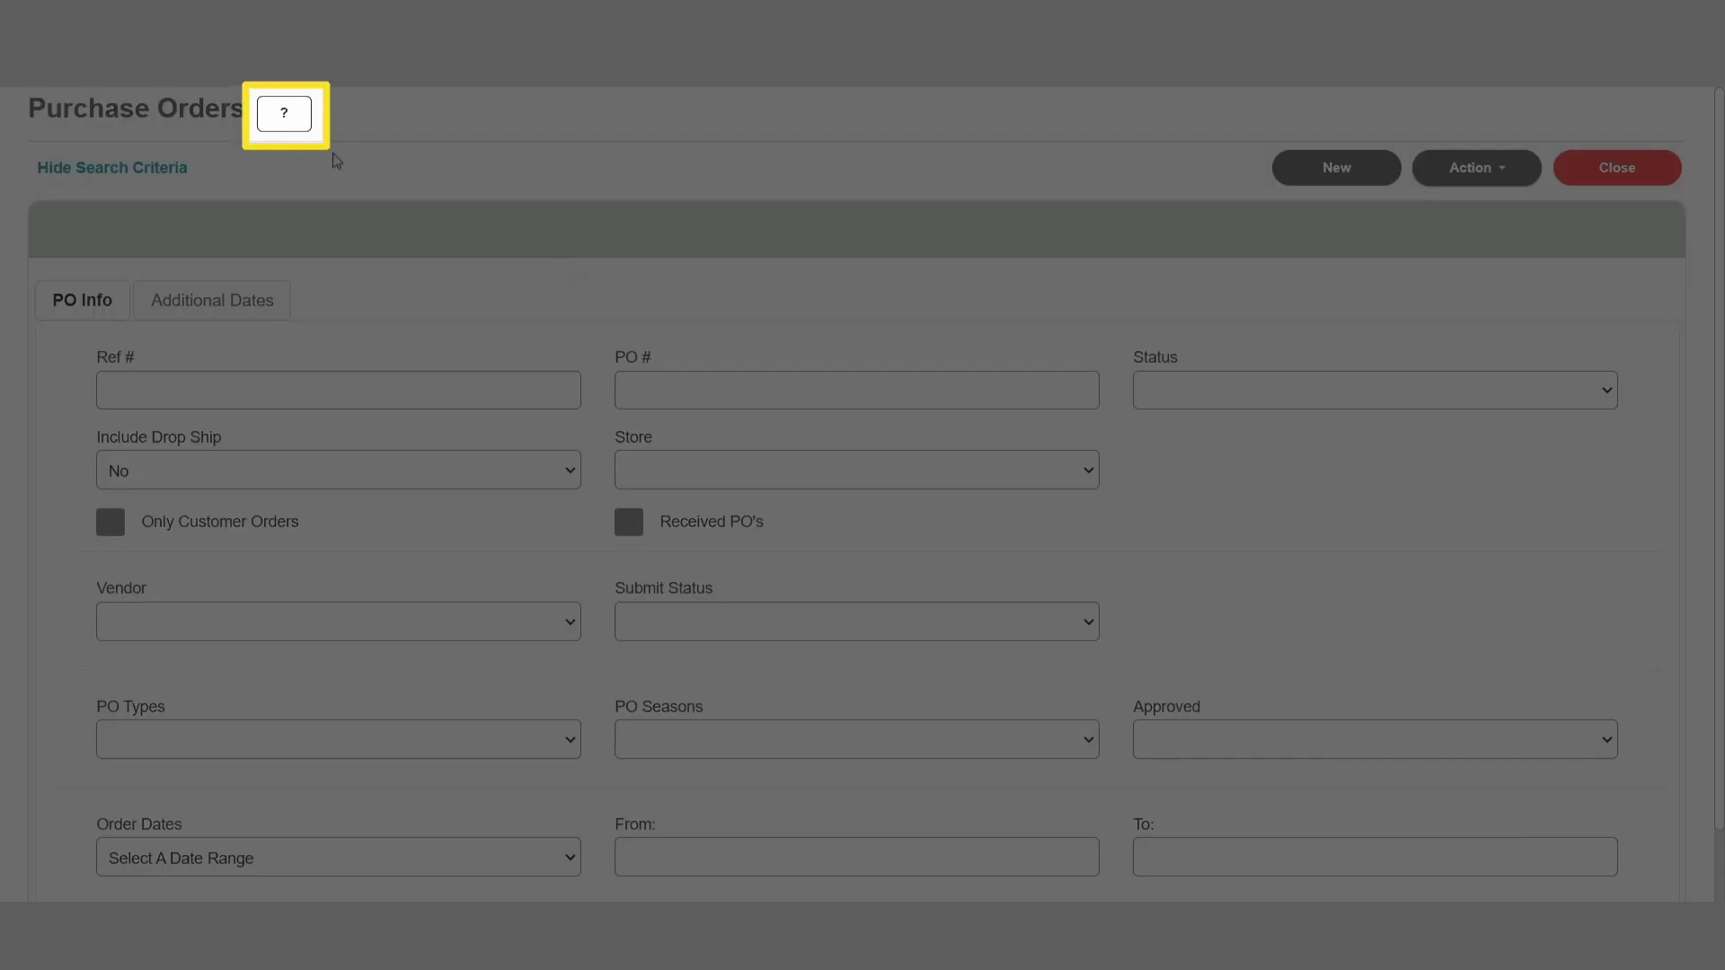
click(285, 116)
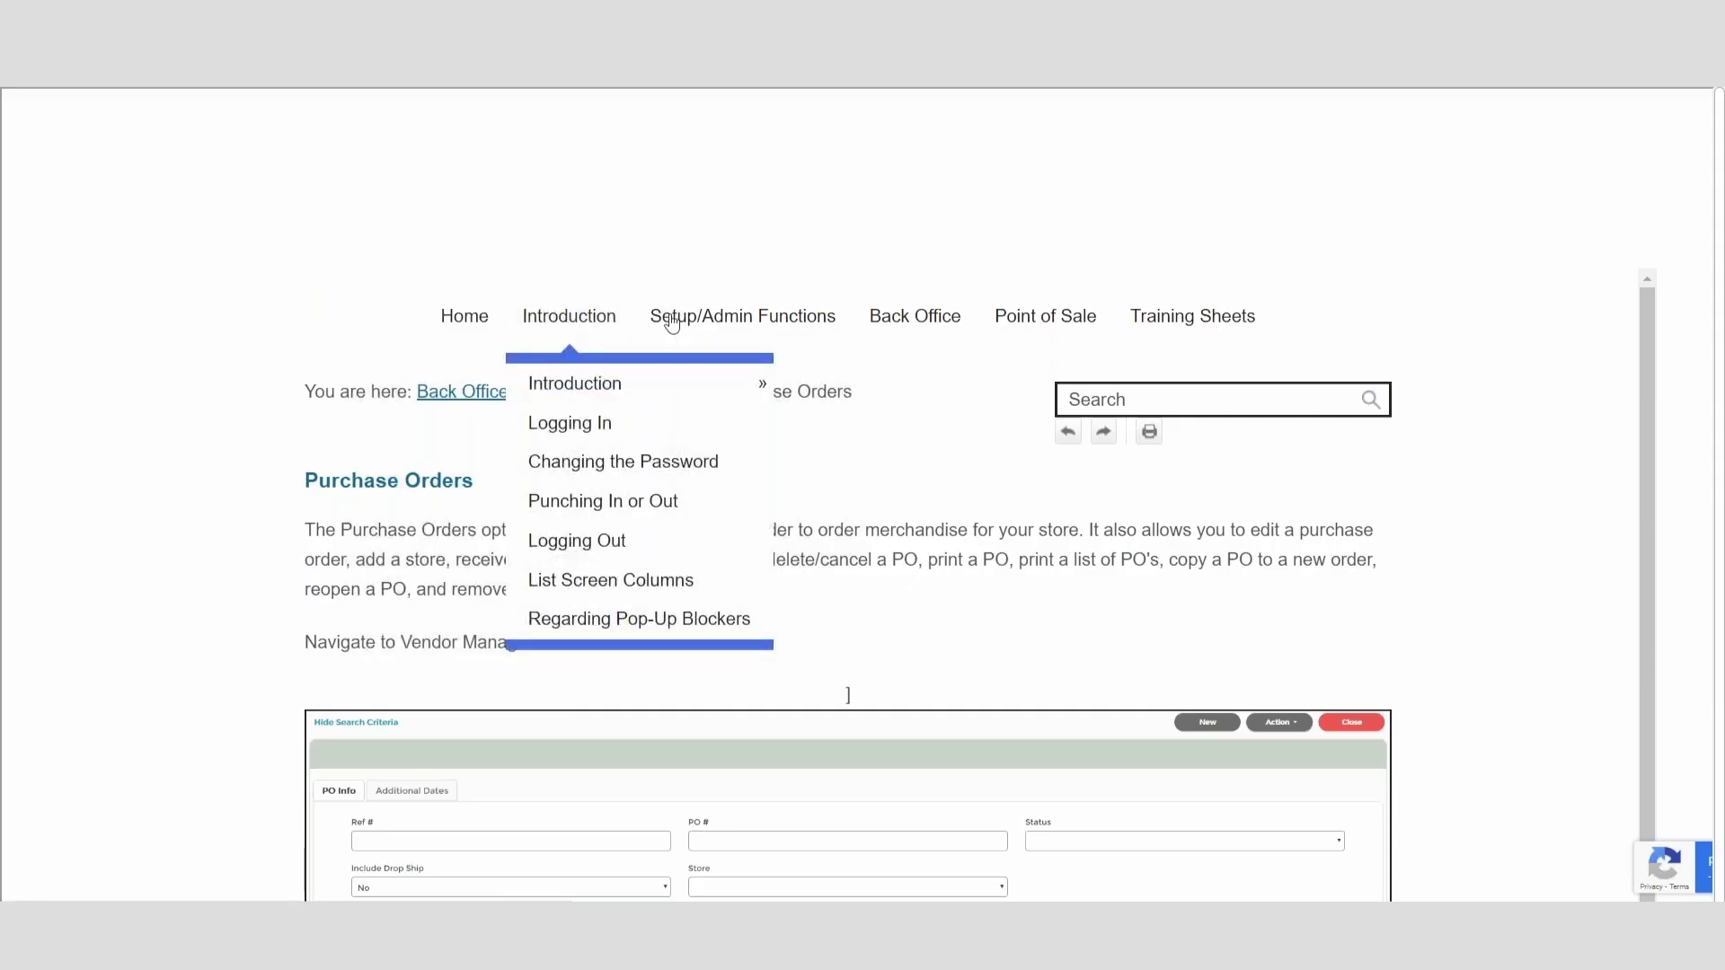
mouse_move(831, 317)
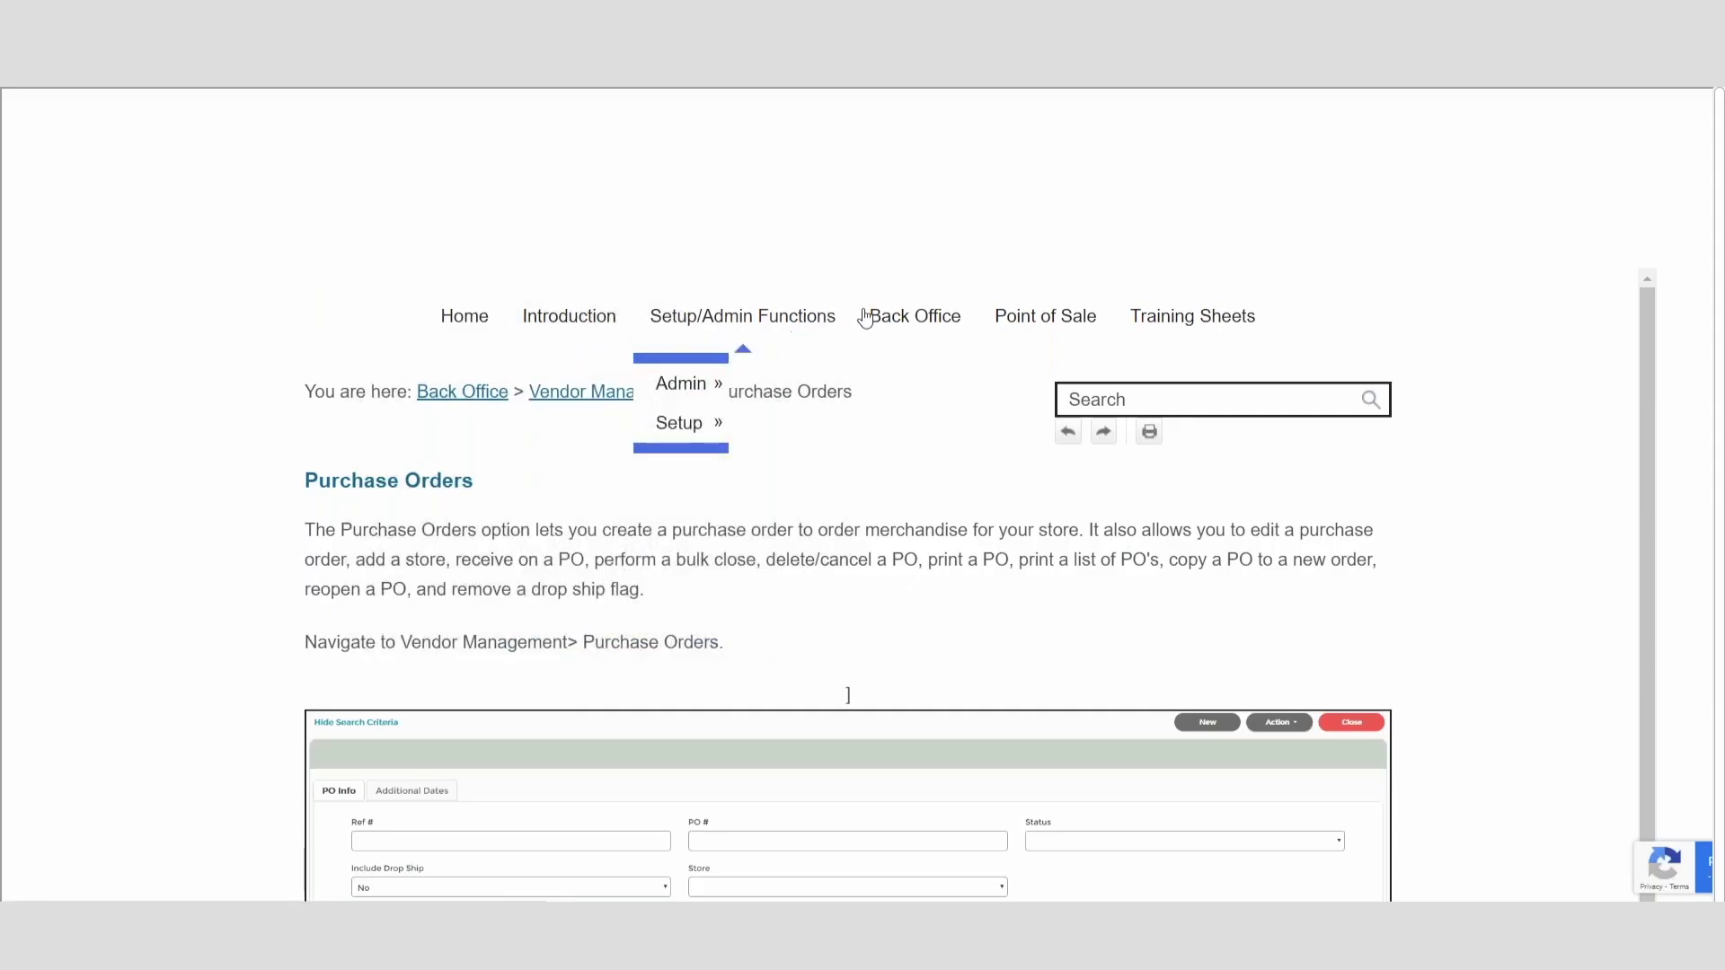
mouse_move(925, 316)
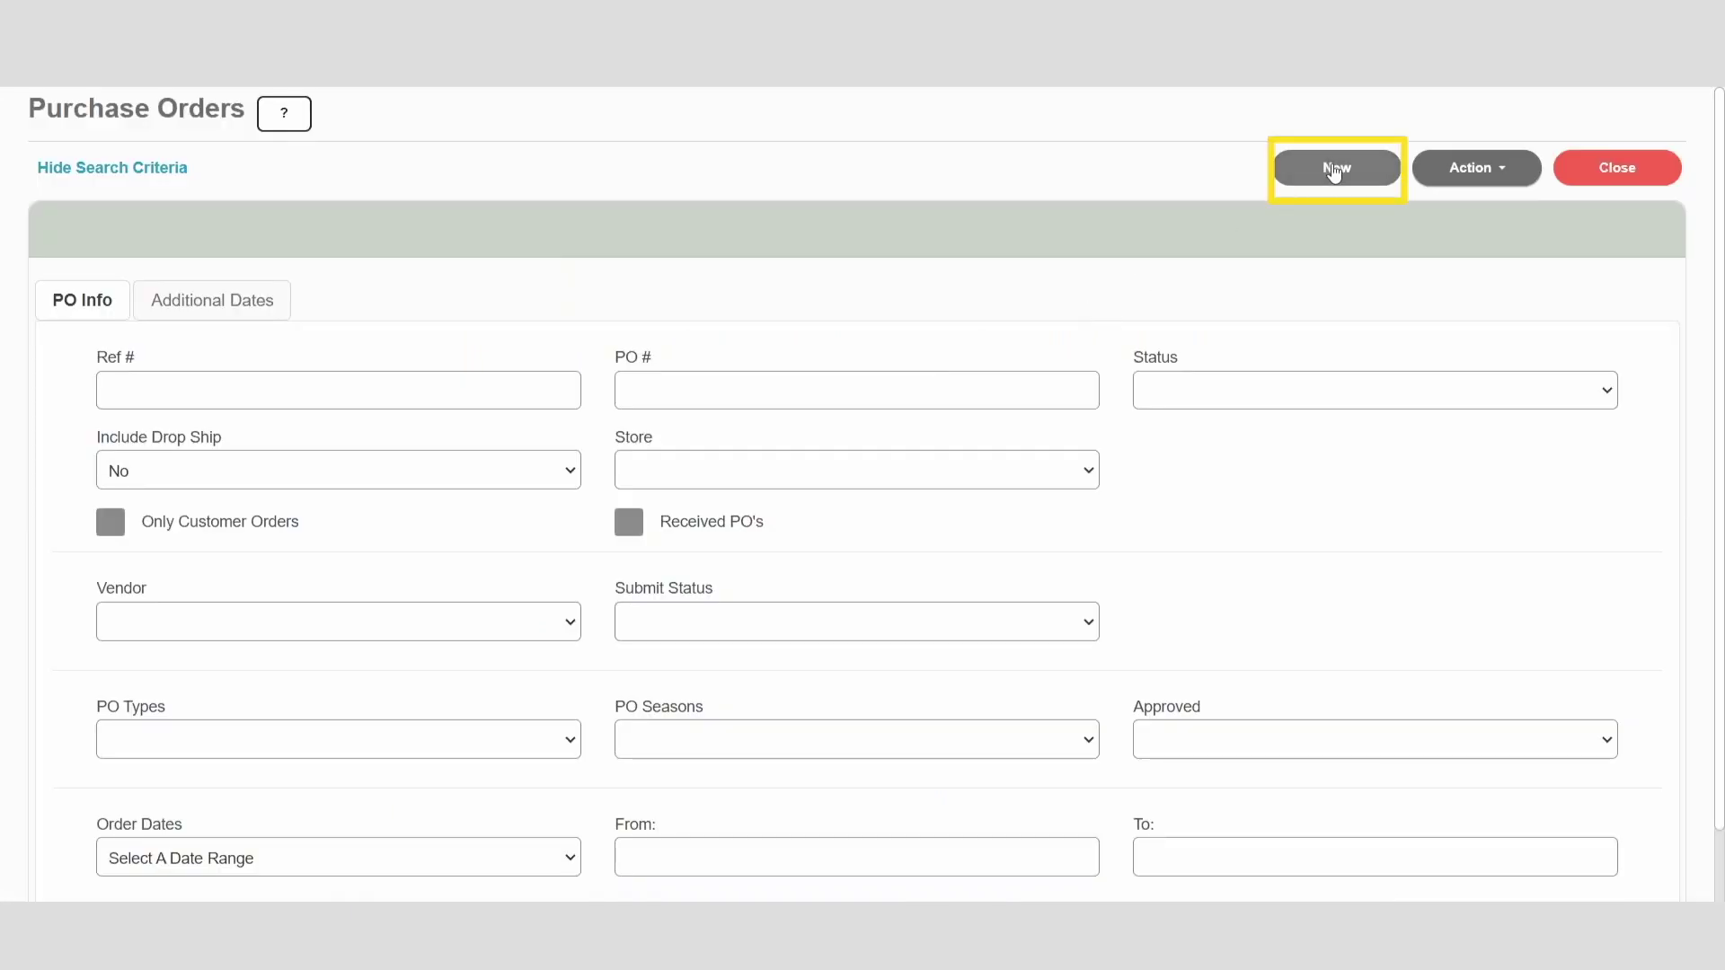
click(1336, 168)
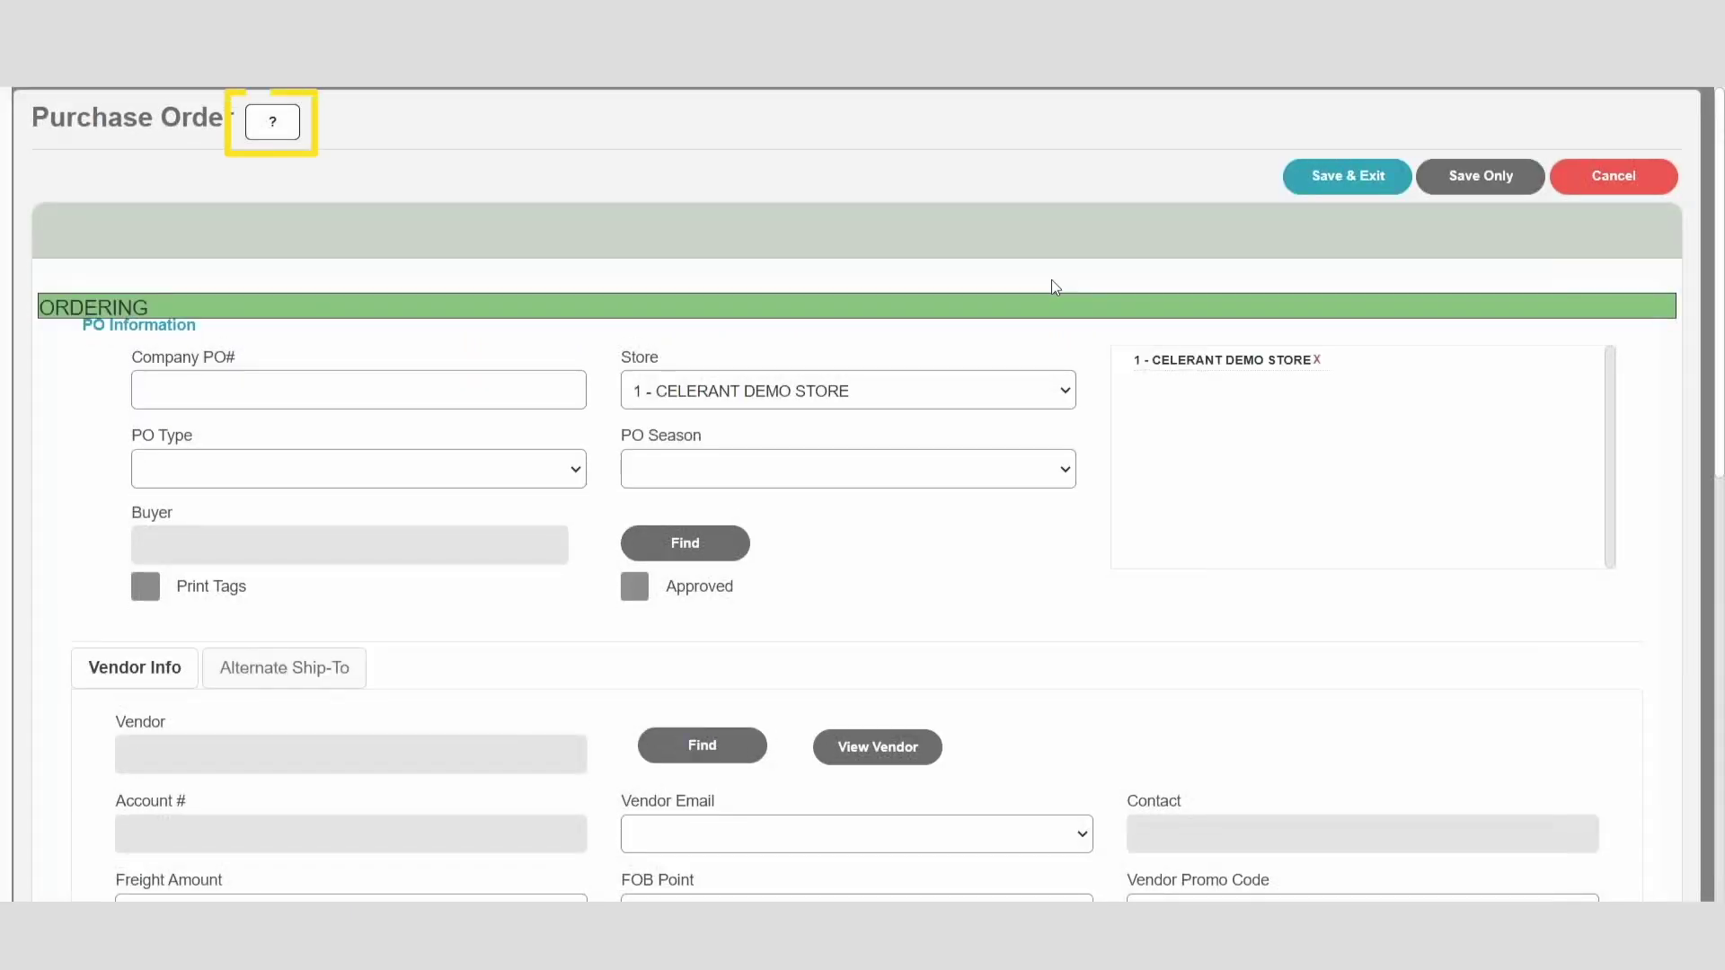
Step: Read the 'Creating a New Purchase Order' help page
click(270, 129)
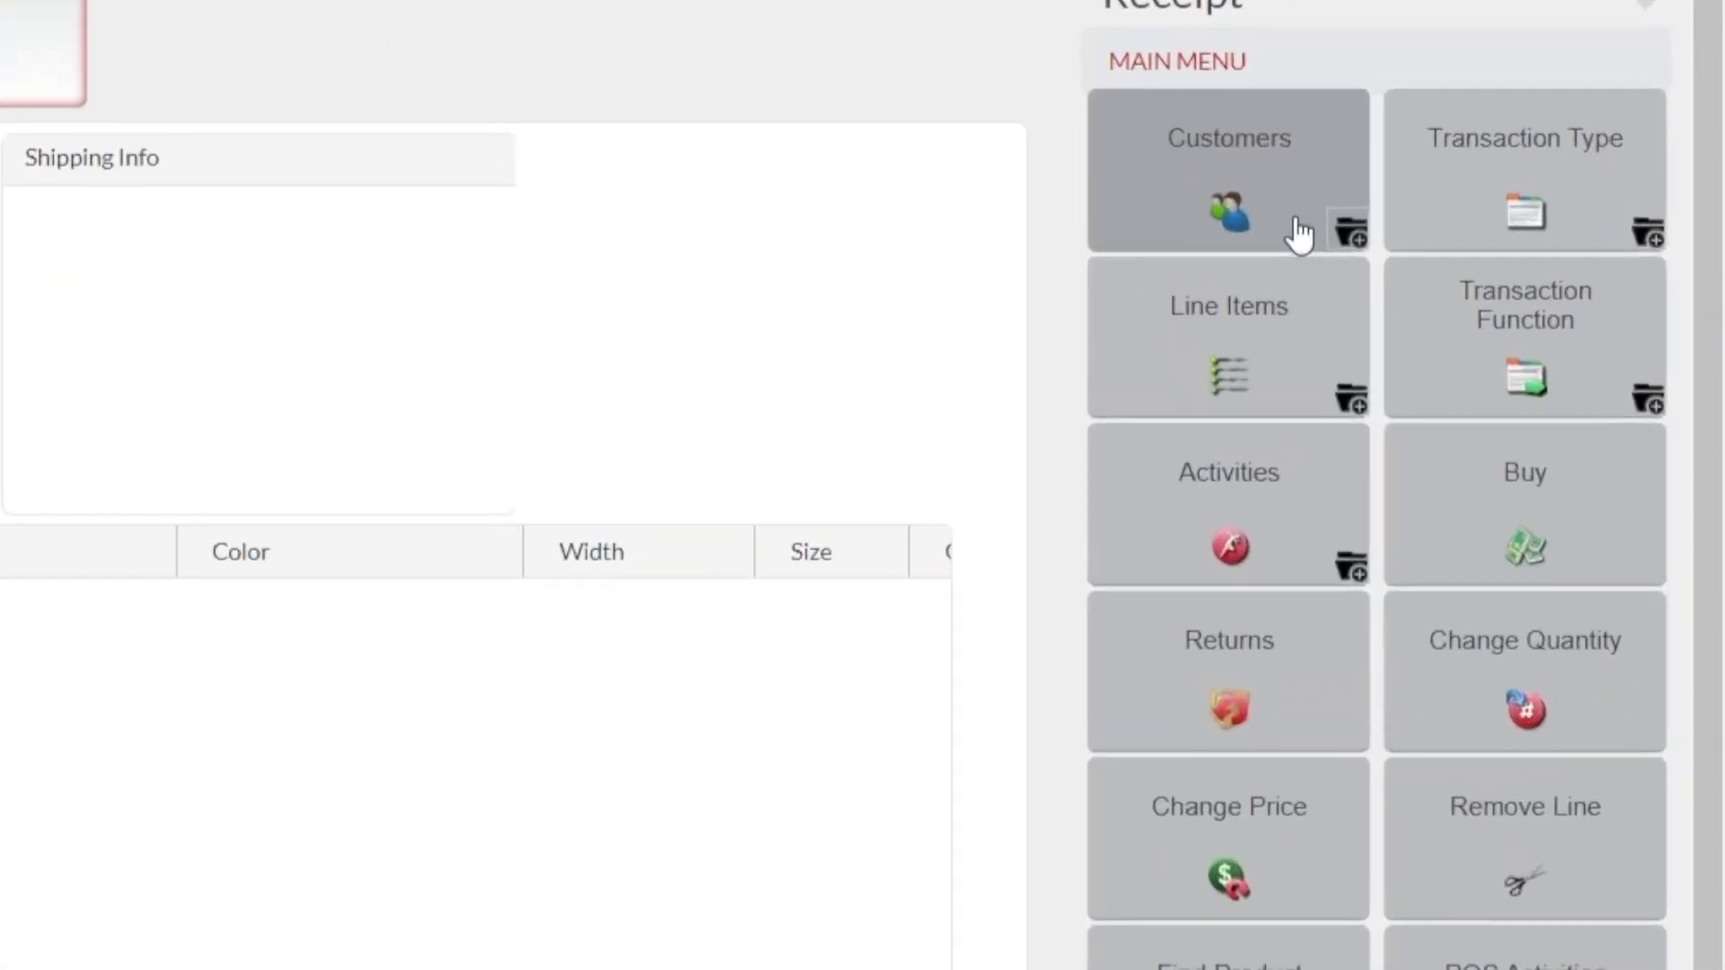
Step: Attach a customer to the receipt by pasting in a driver's licence swipe
click(1299, 235)
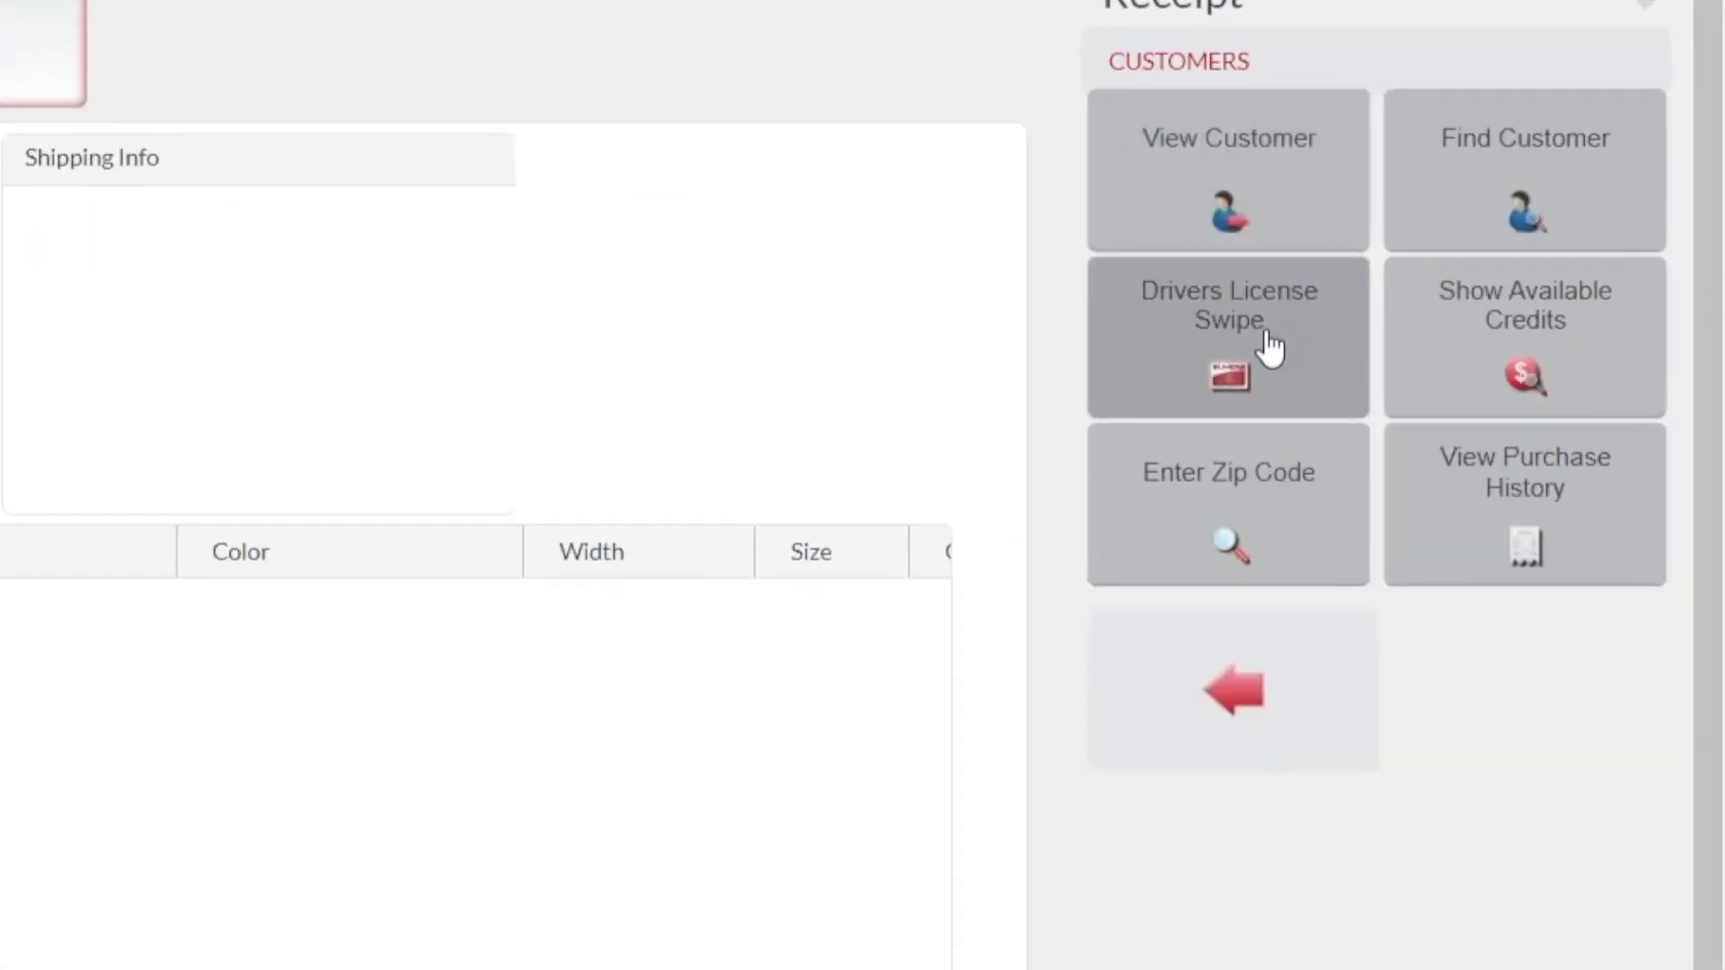
click(1267, 369)
key(ctrl+v)
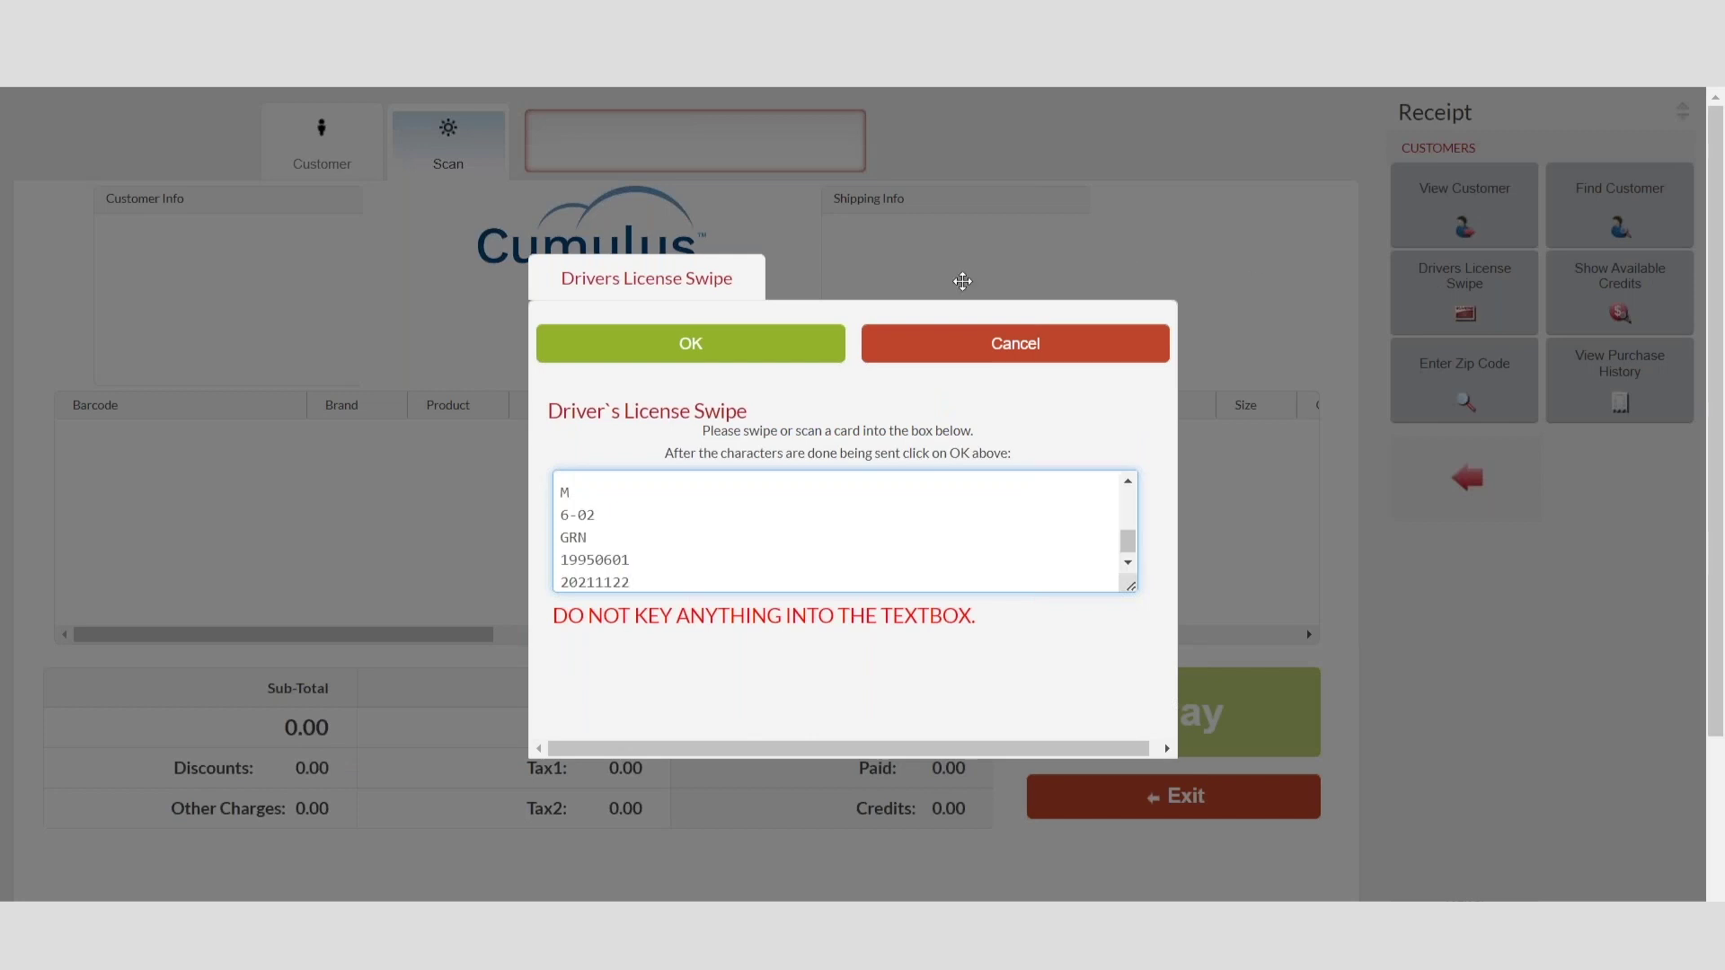
click(696, 344)
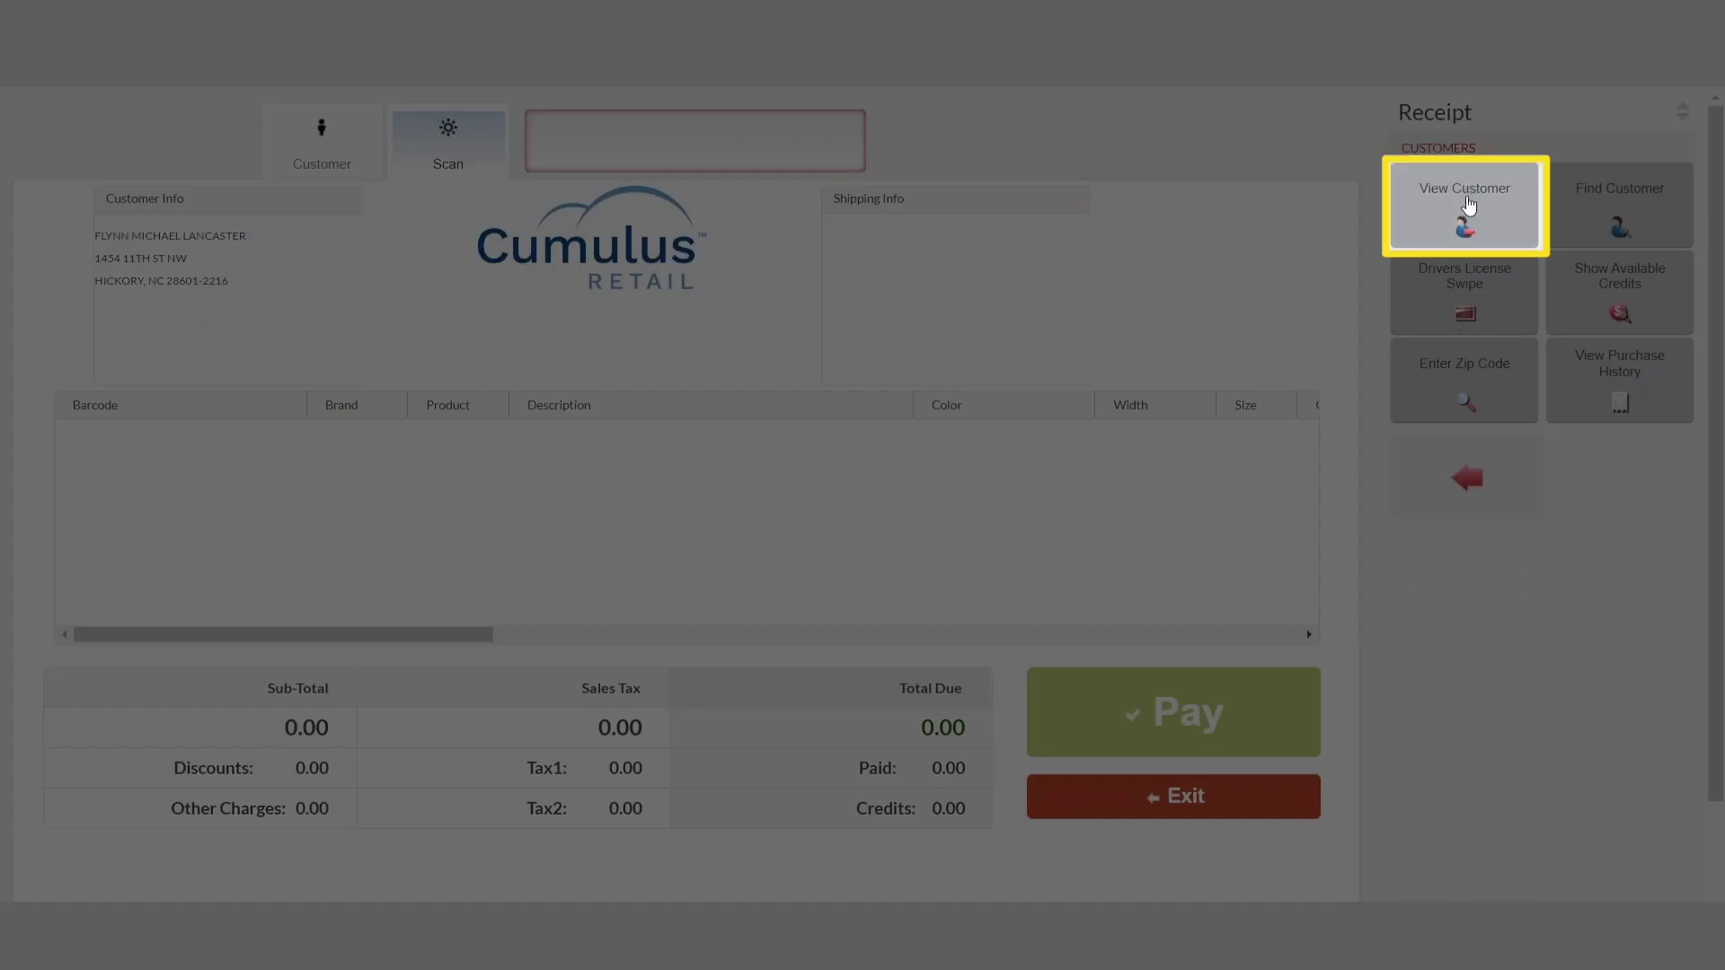
Step: Open the customer's record and review the licence ID details, expiring 11/22/2021
click(1464, 204)
scroll(745, 548, down, 5)
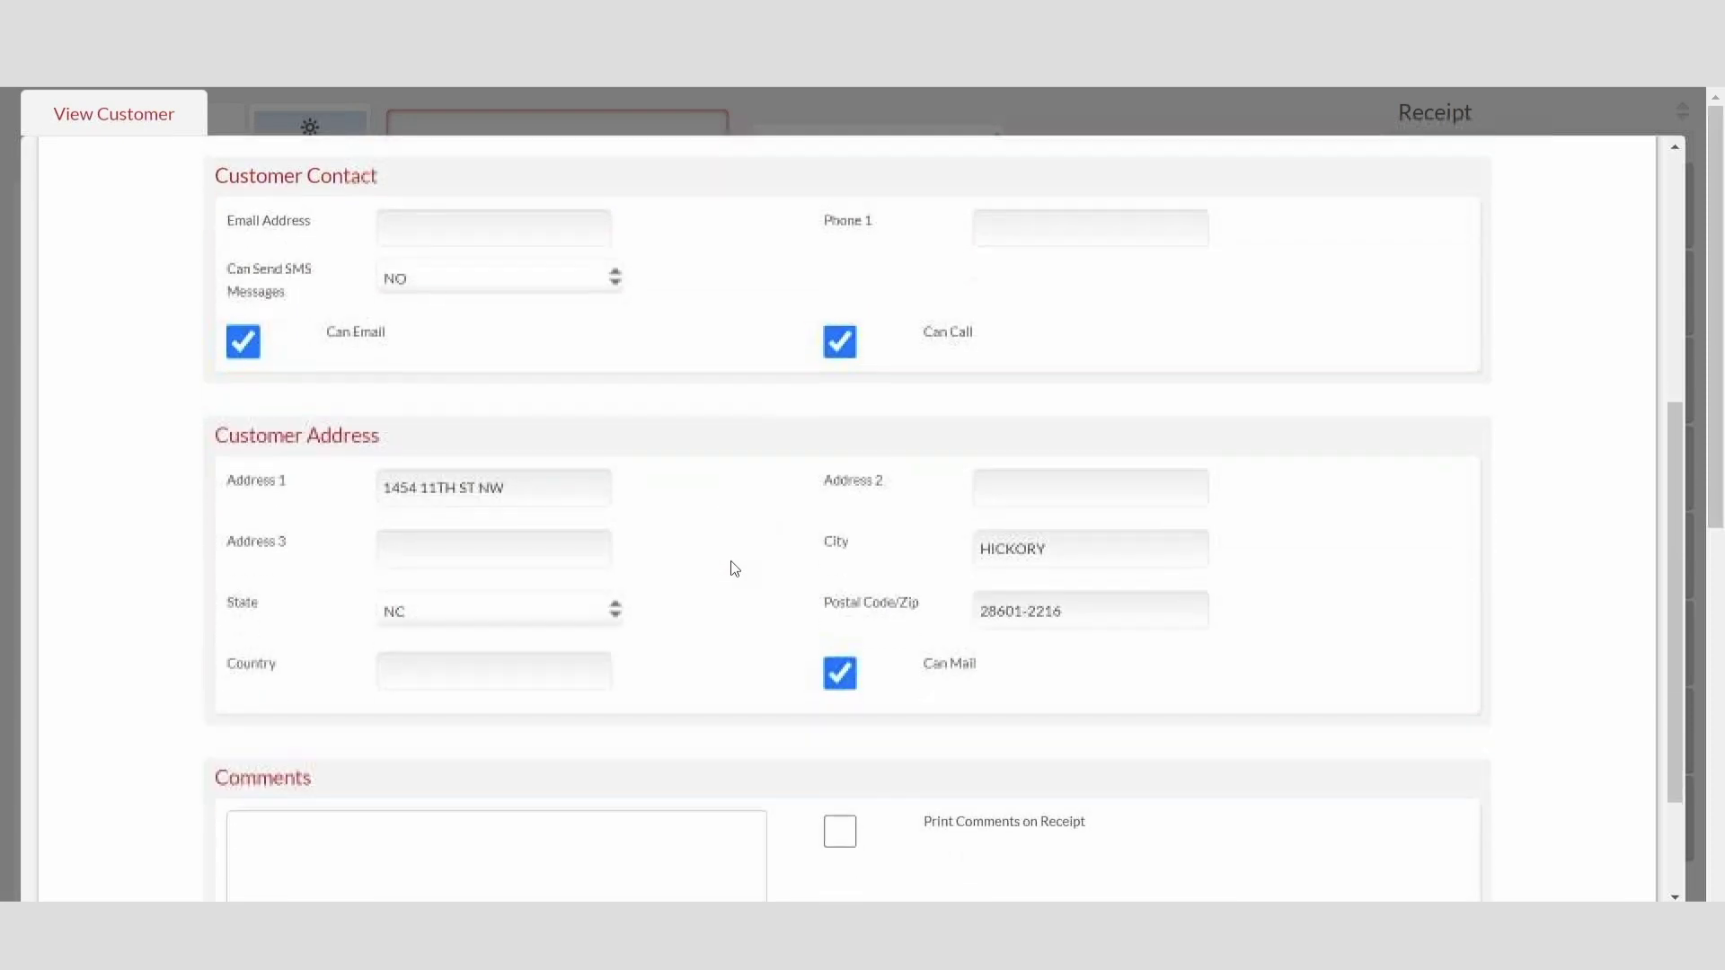
scroll(733, 568, down, 2)
scroll(635, 596, down, 8)
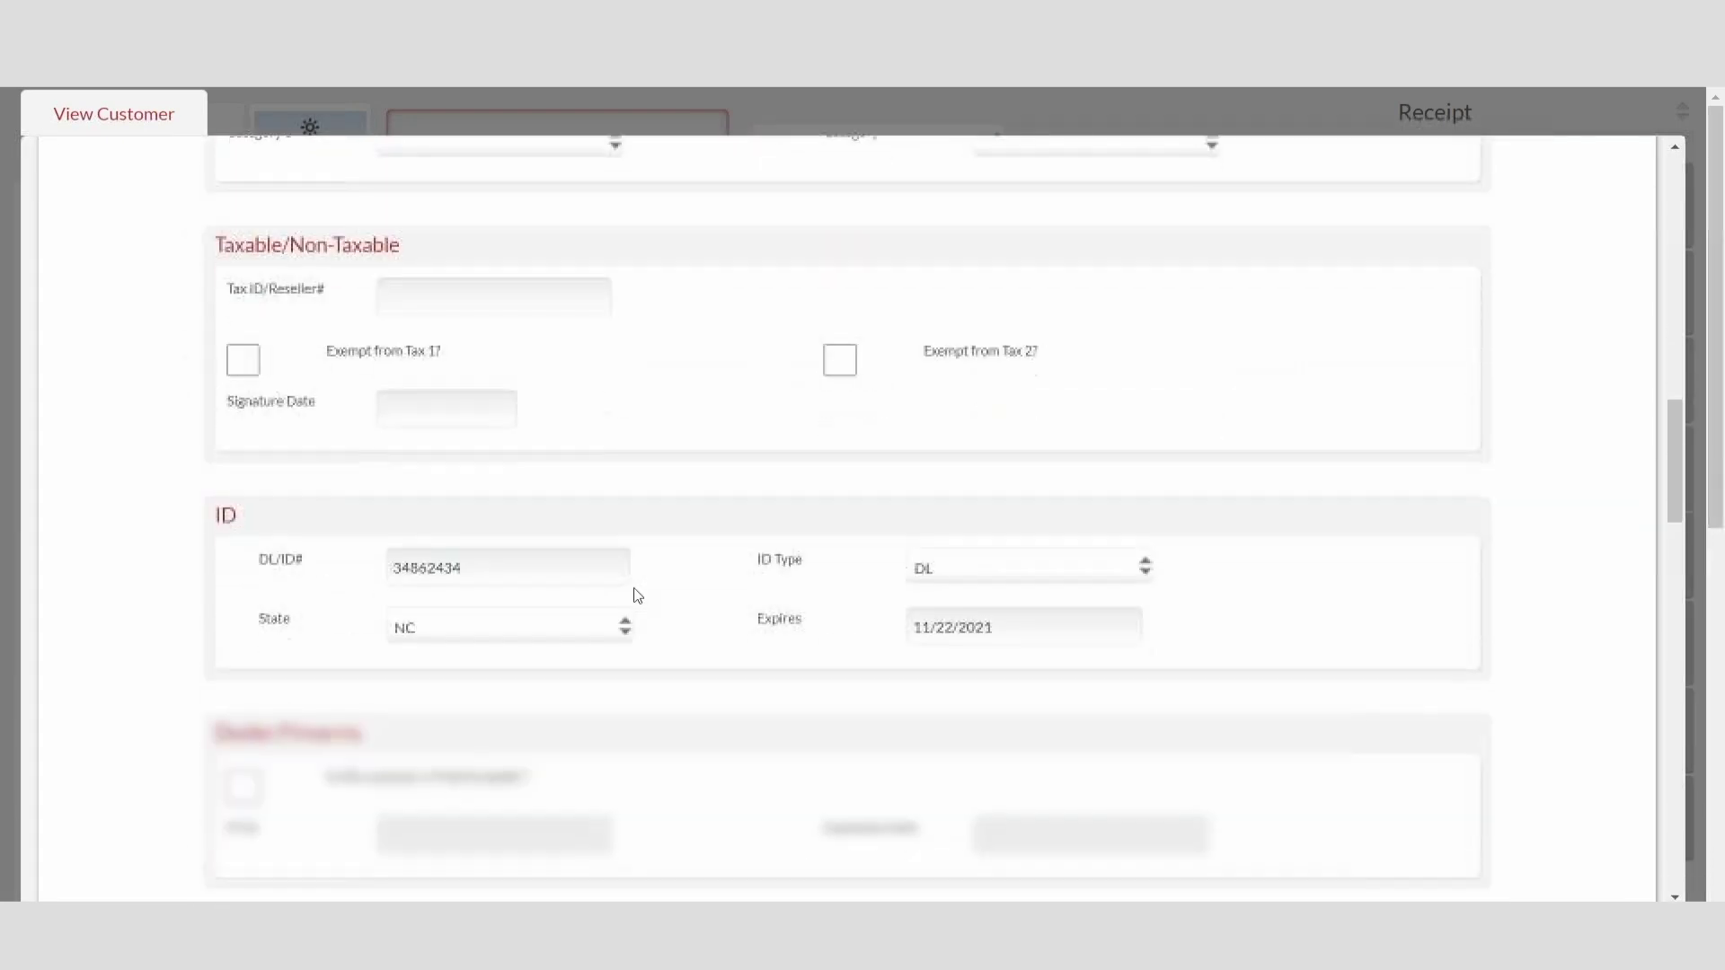
scroll(633, 595, down, 3)
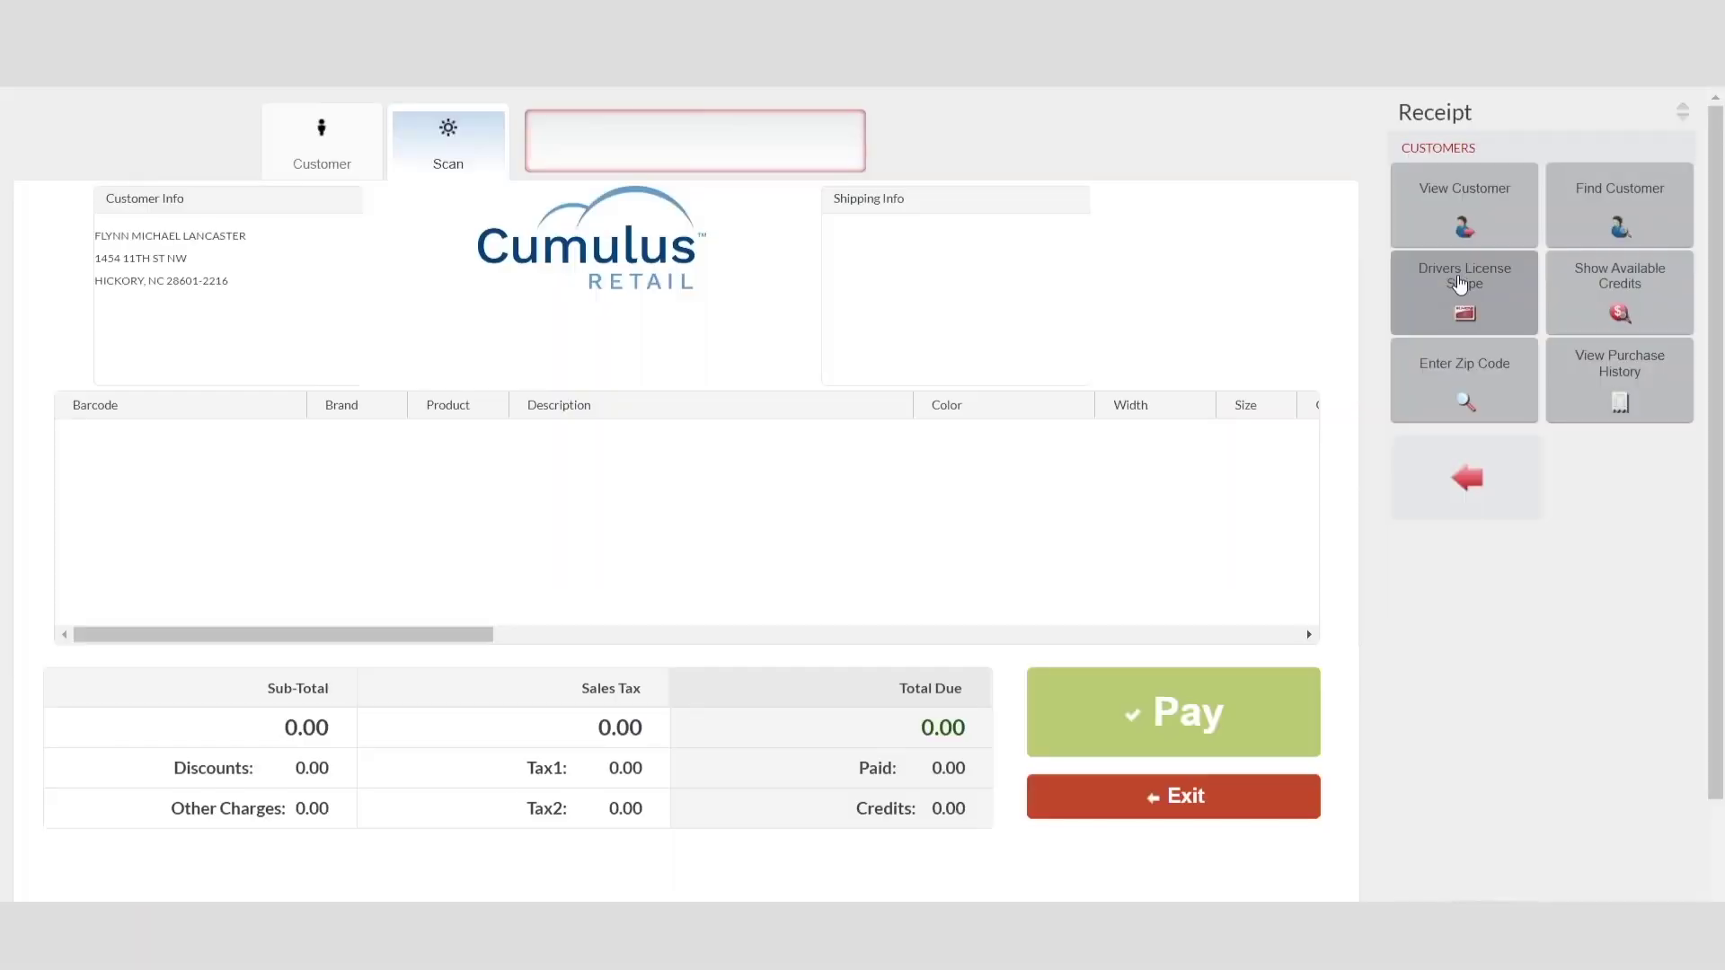
Step: Swipe the licence again and check the customer's ID details in their profile
click(1464, 286)
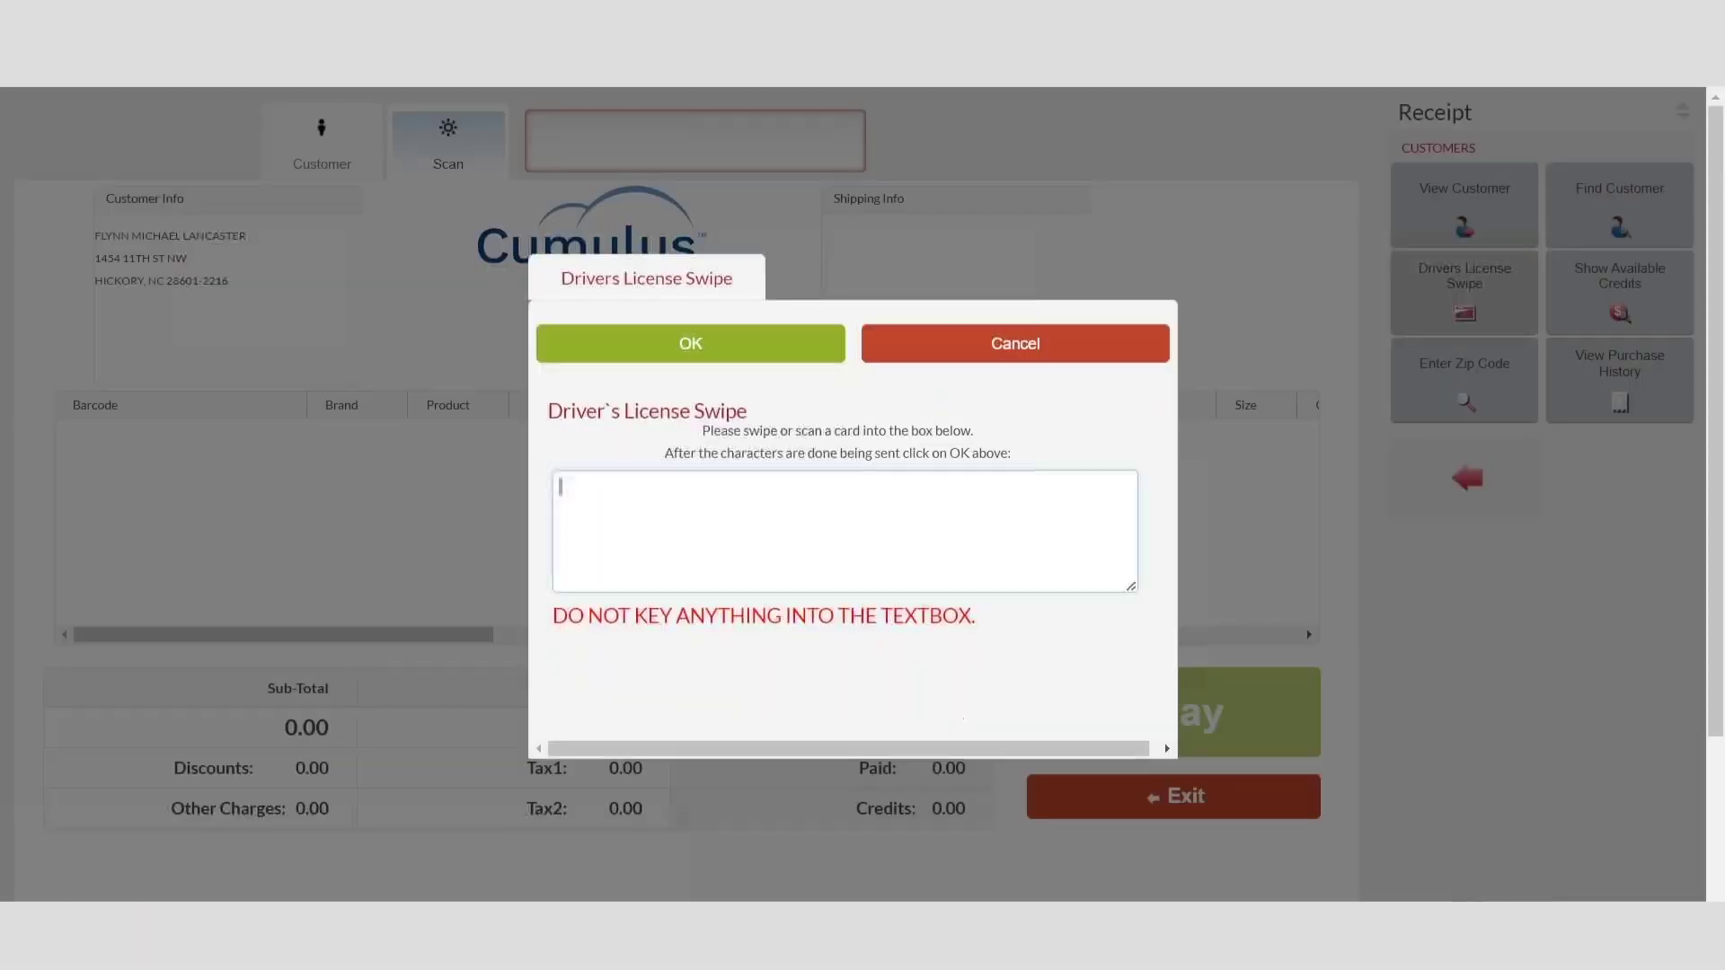
key(ctrl+v)
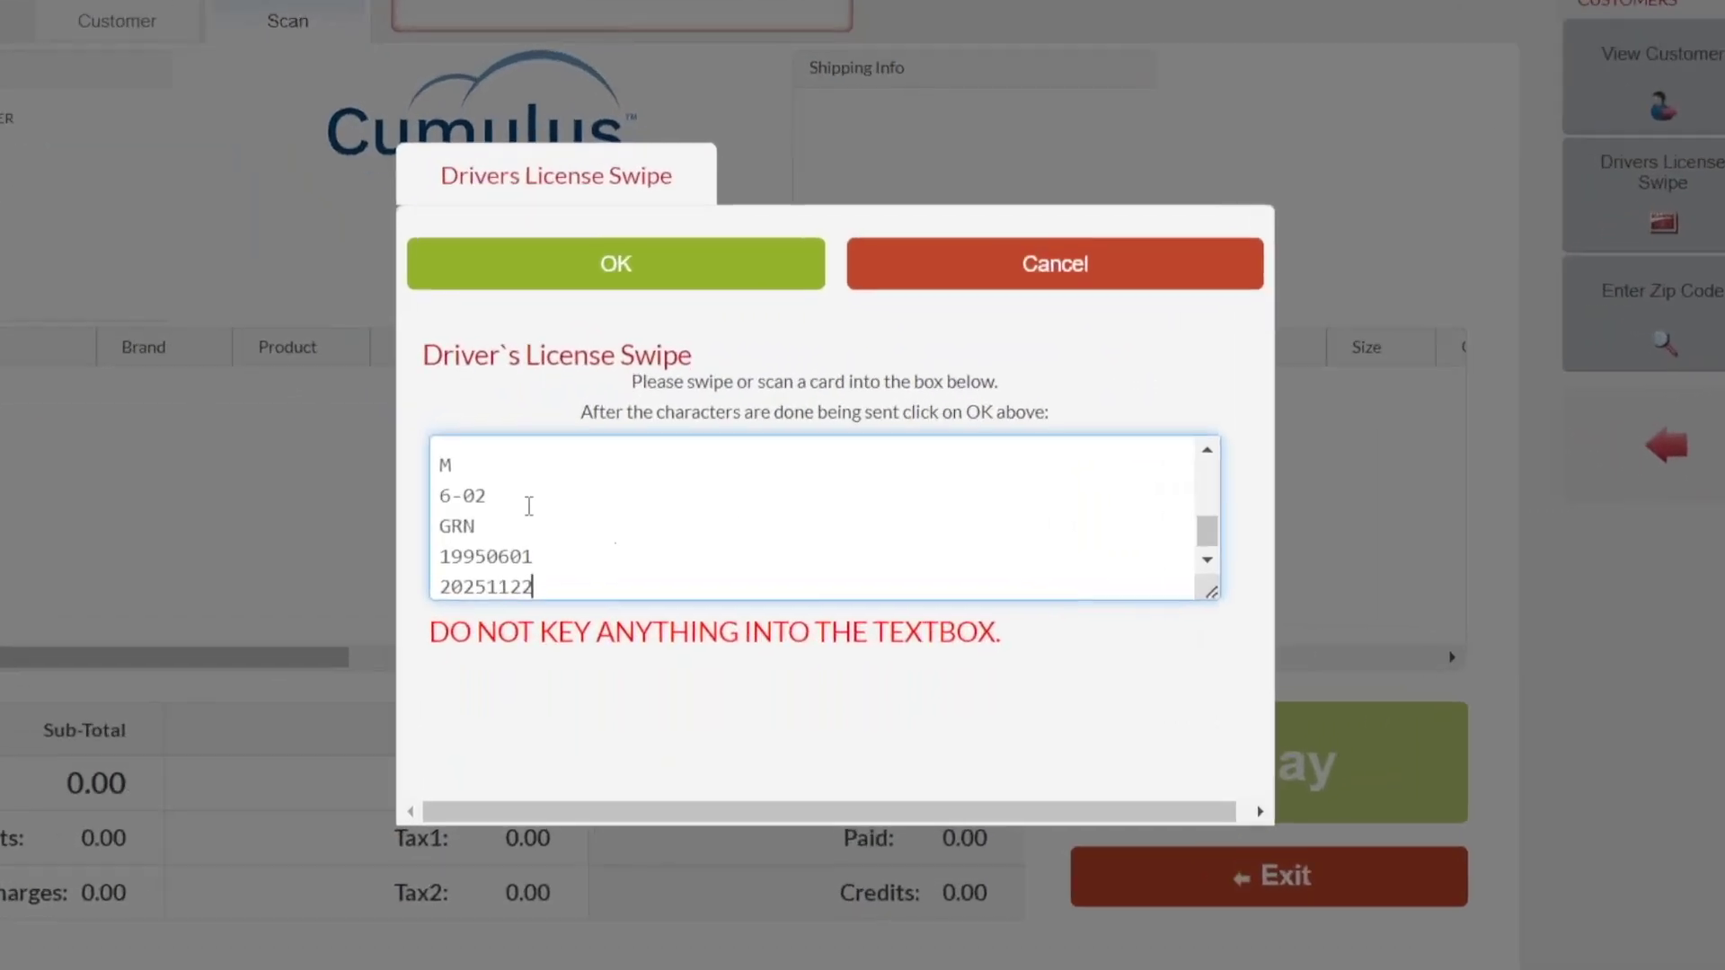
click(644, 351)
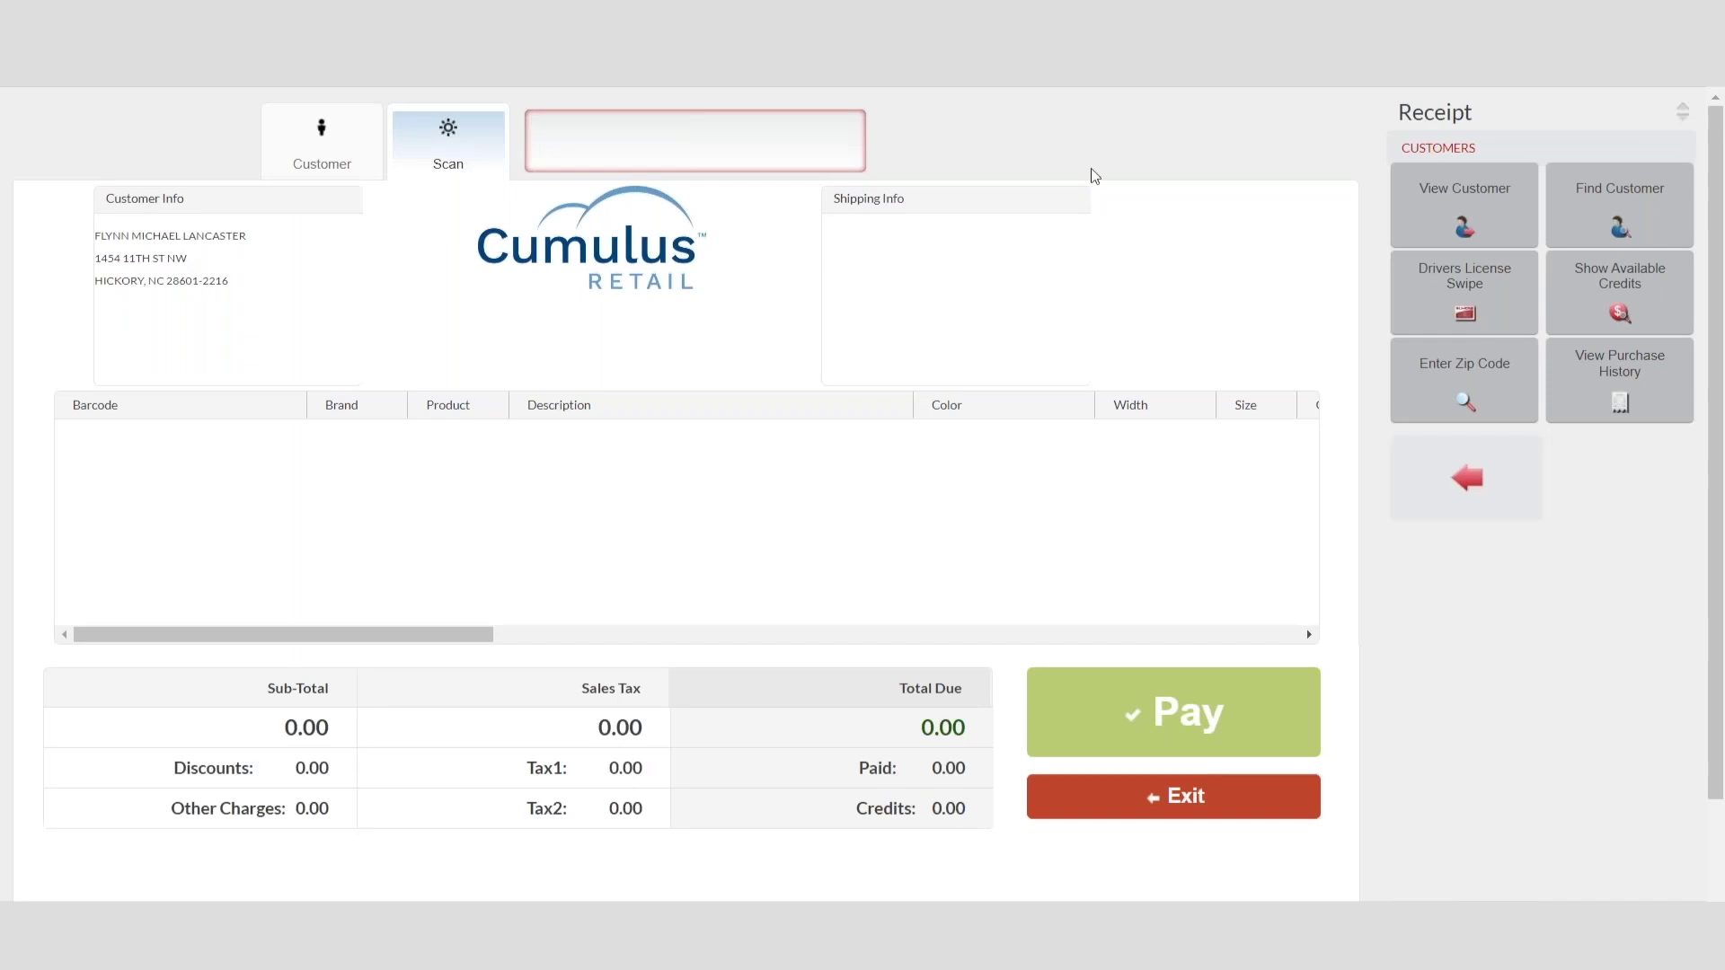
click(1464, 205)
click(621, 887)
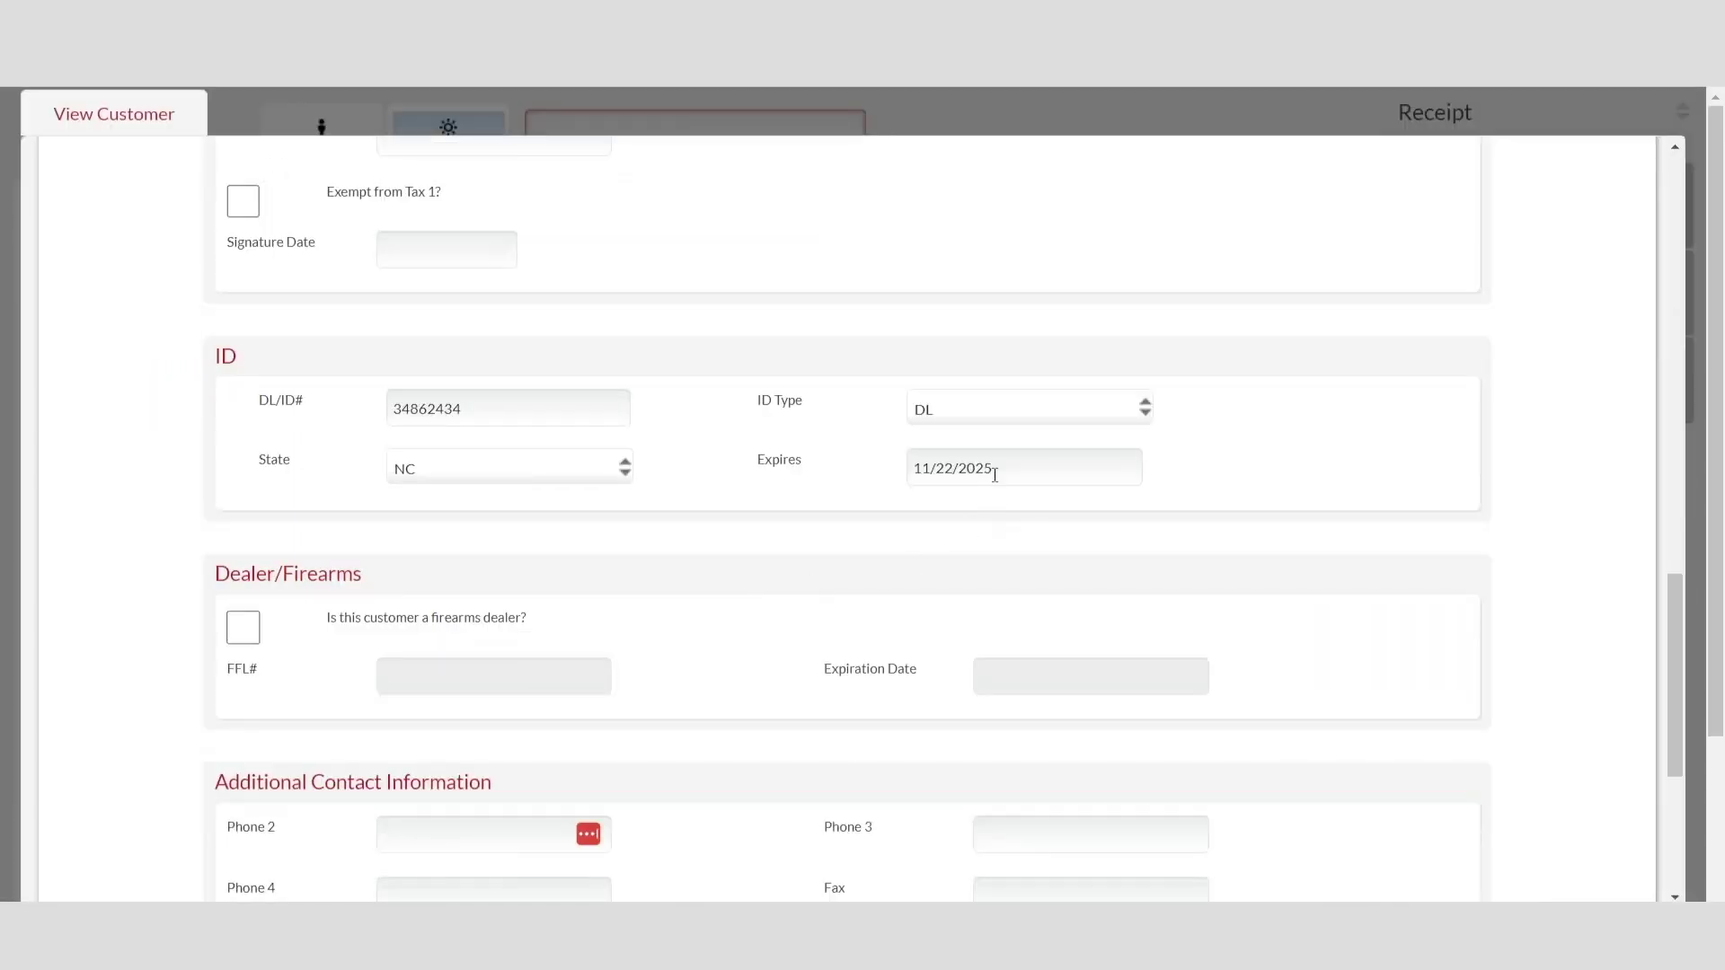
key(Escape)
Step: Swipe a licence expiring 20251122 and update only the expiration date on the existing customer
click(1473, 296)
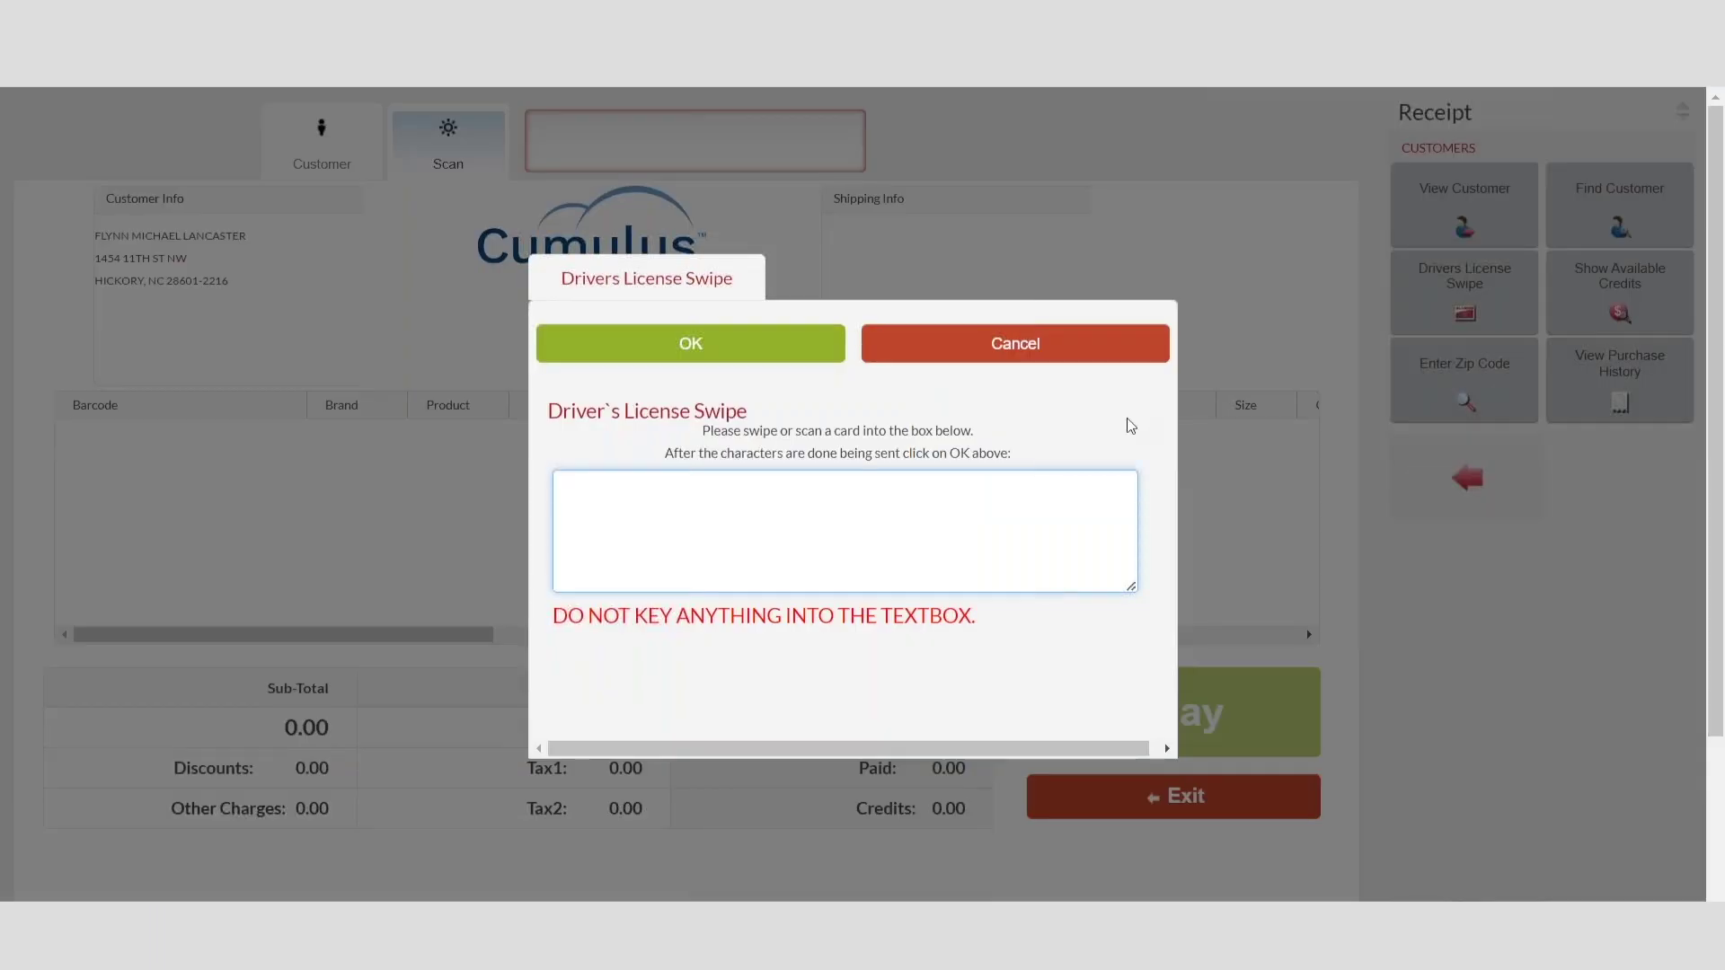
click(736, 347)
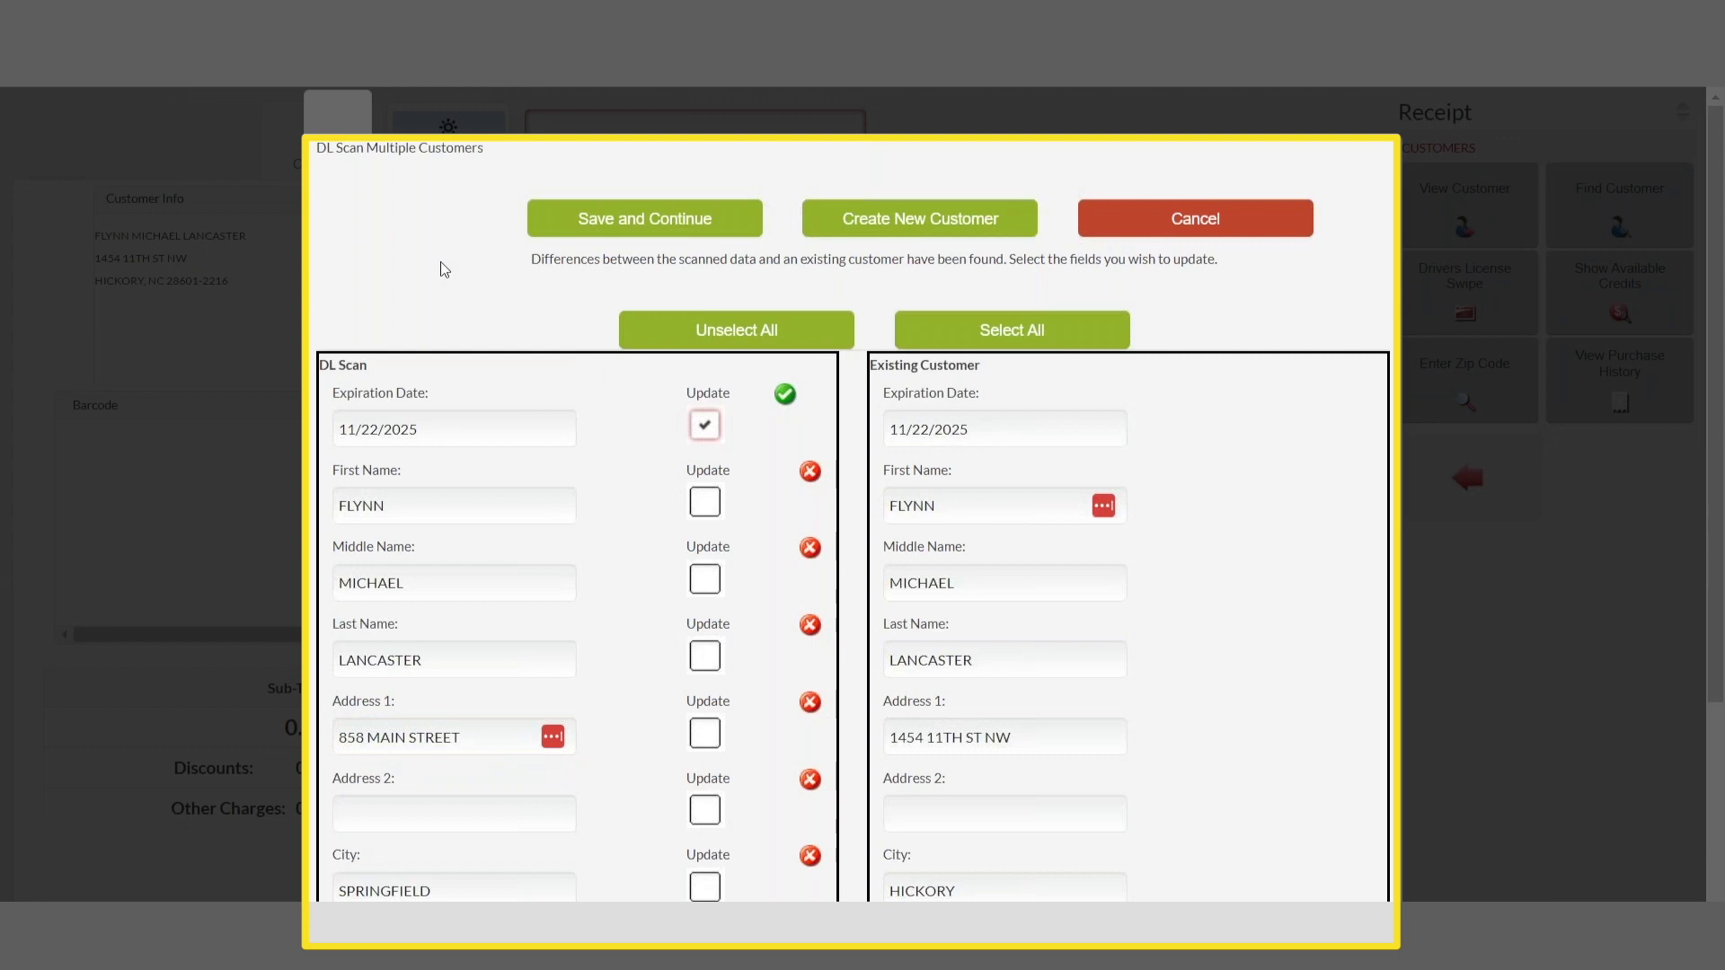
click(1025, 334)
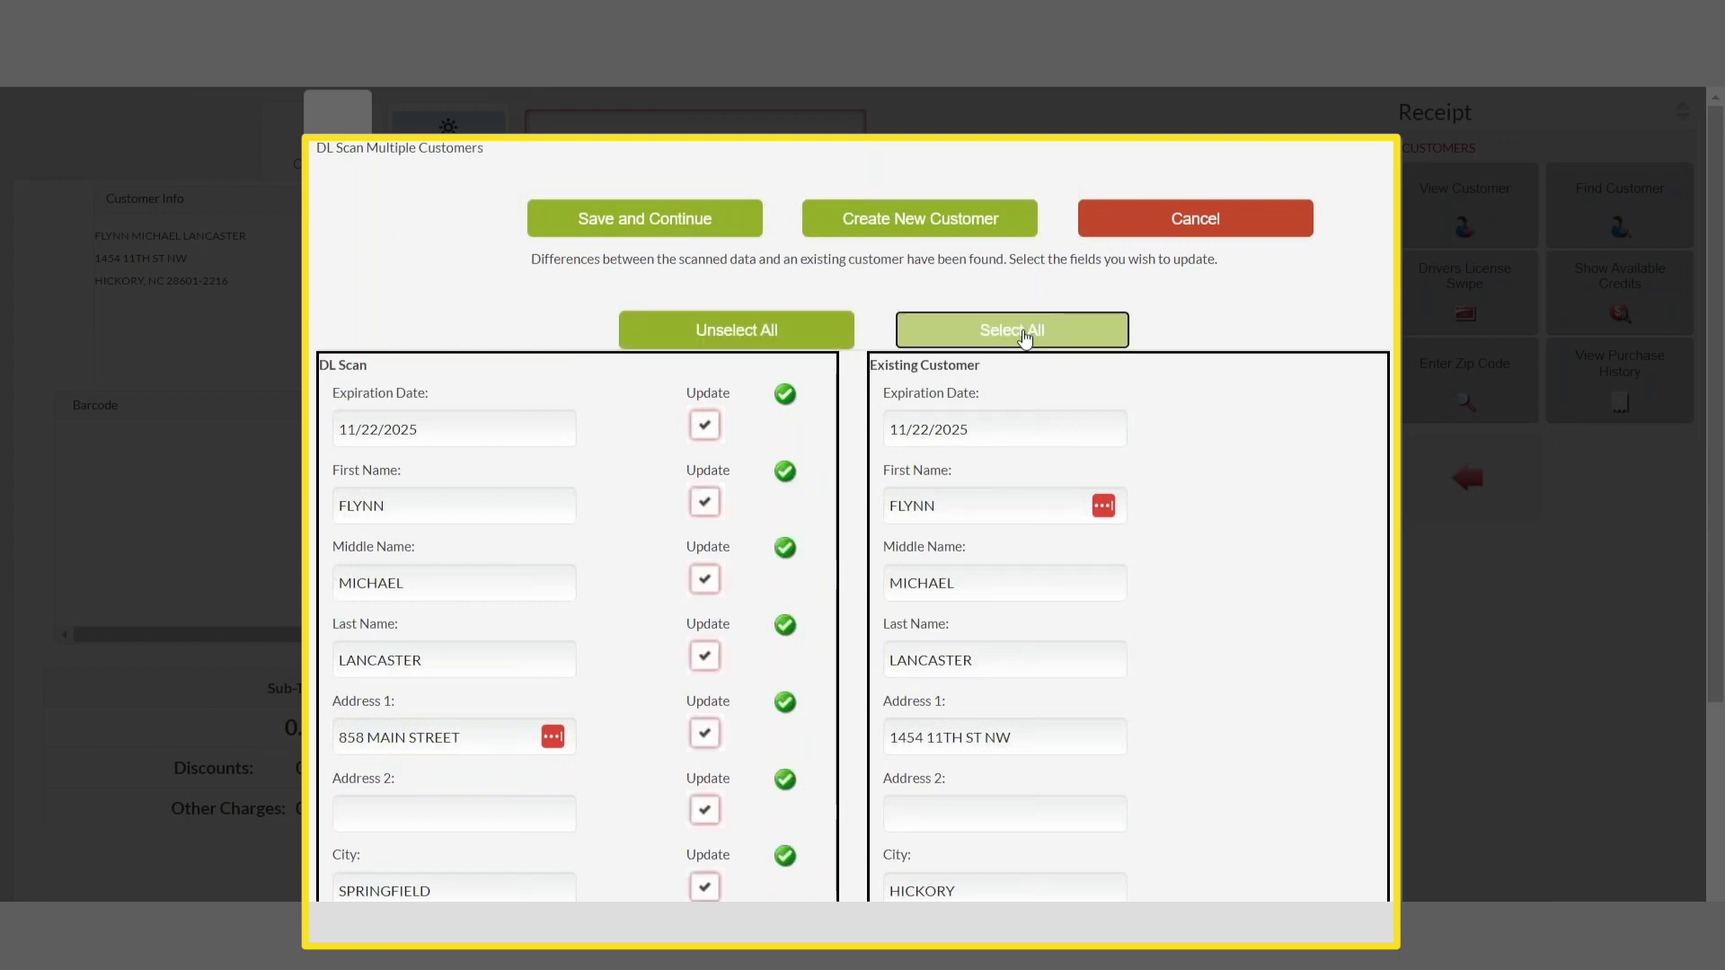
click(746, 336)
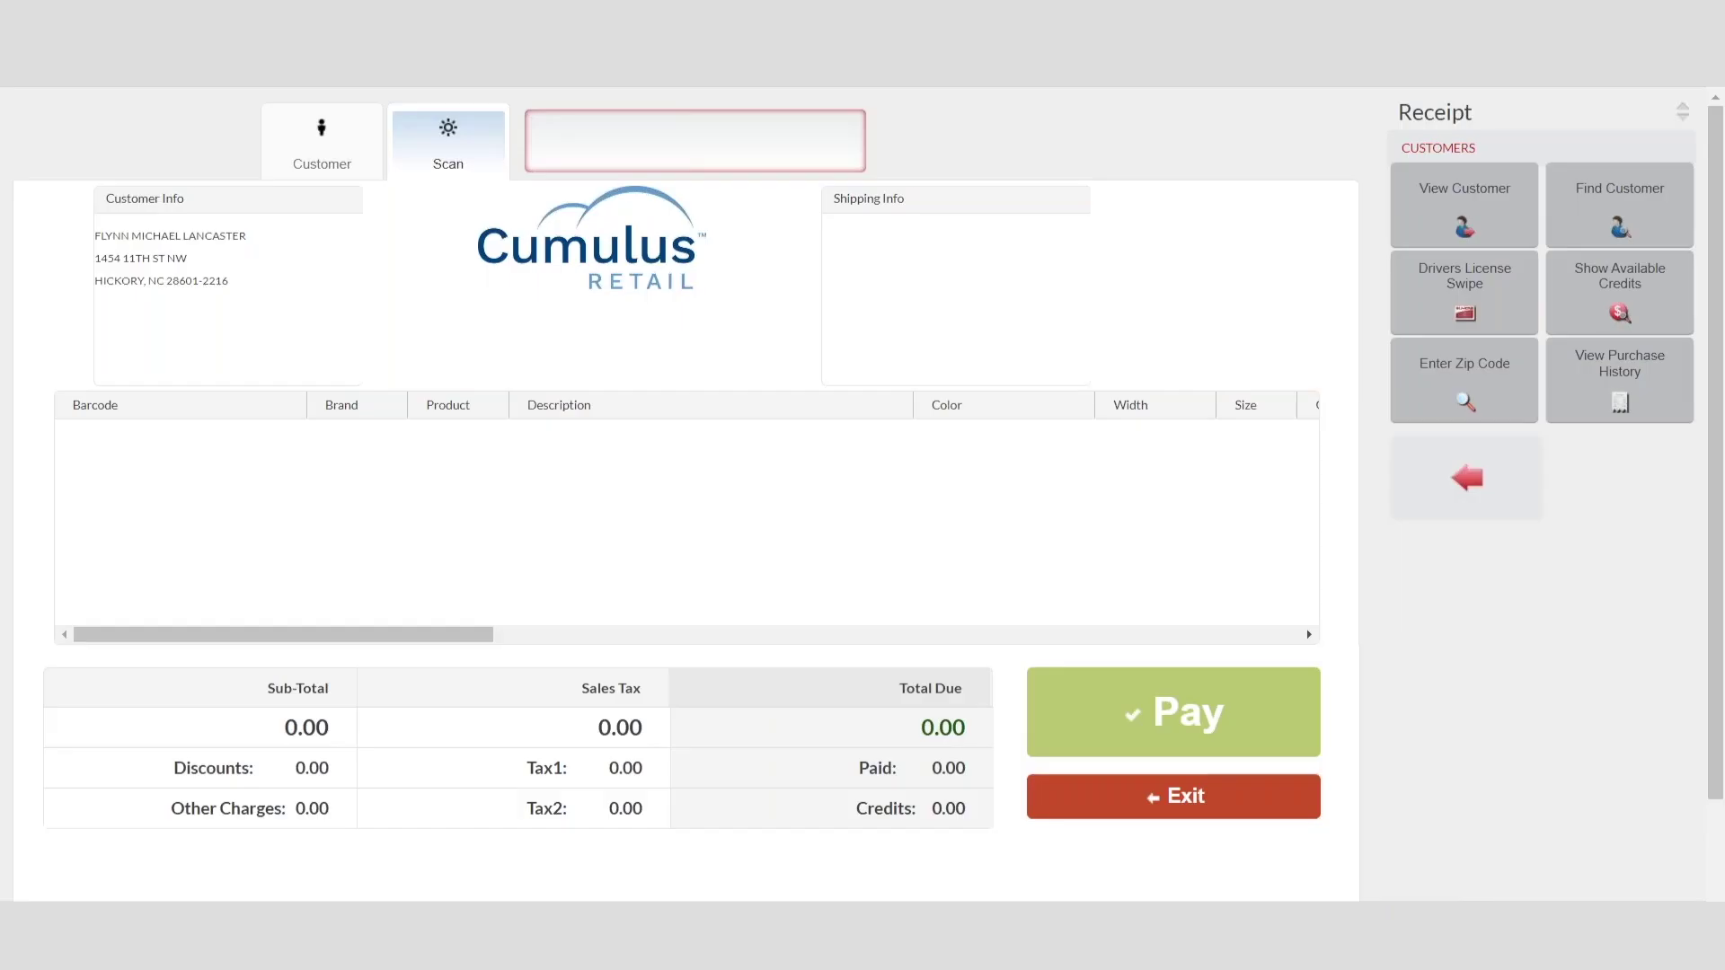
Step: Swipe a new driver's licence and load that customer onto the receipt
click(1464, 290)
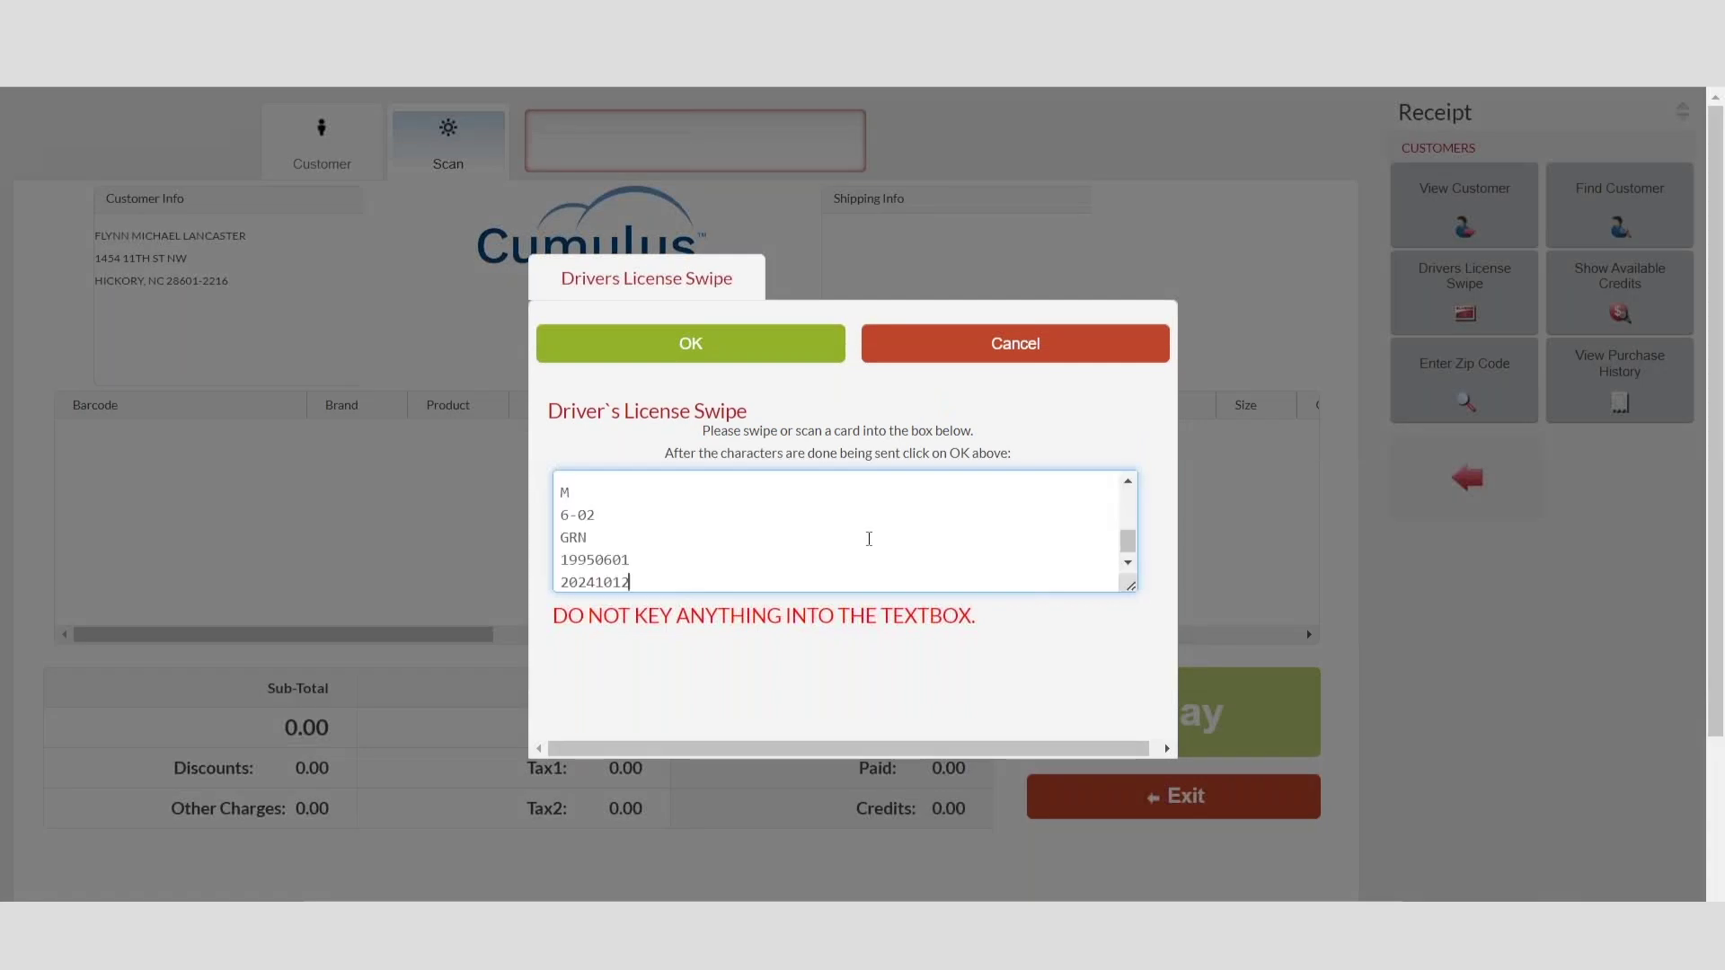
click(719, 357)
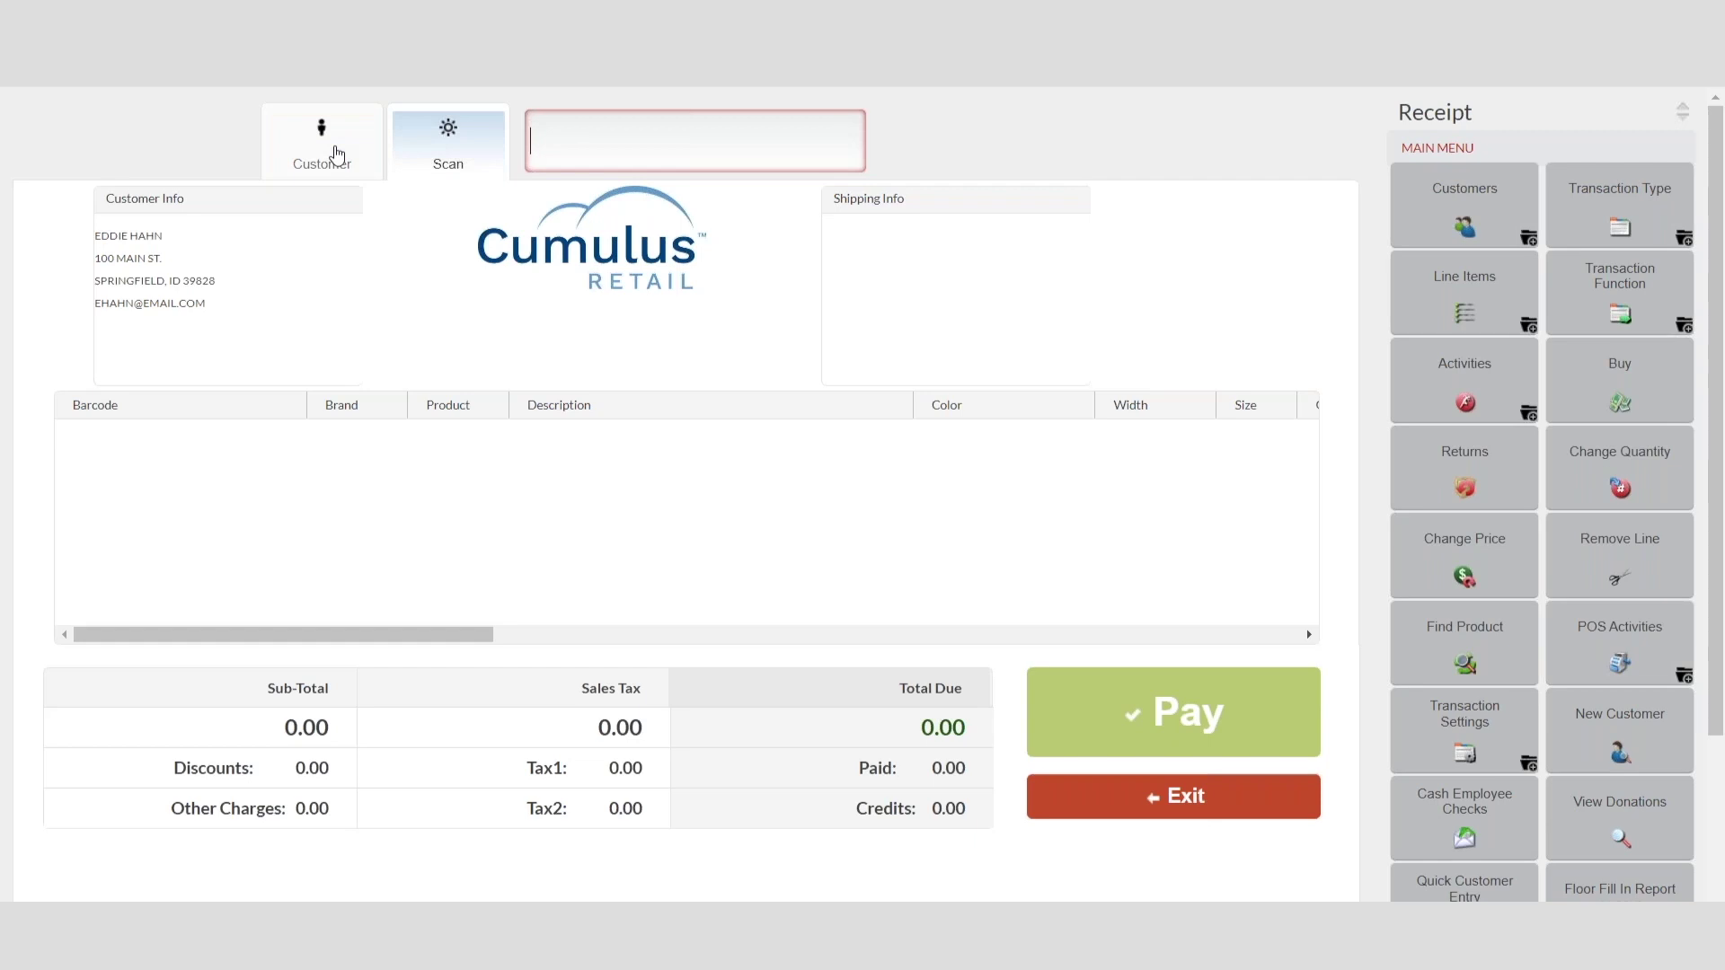
text(10110)
key(Return)
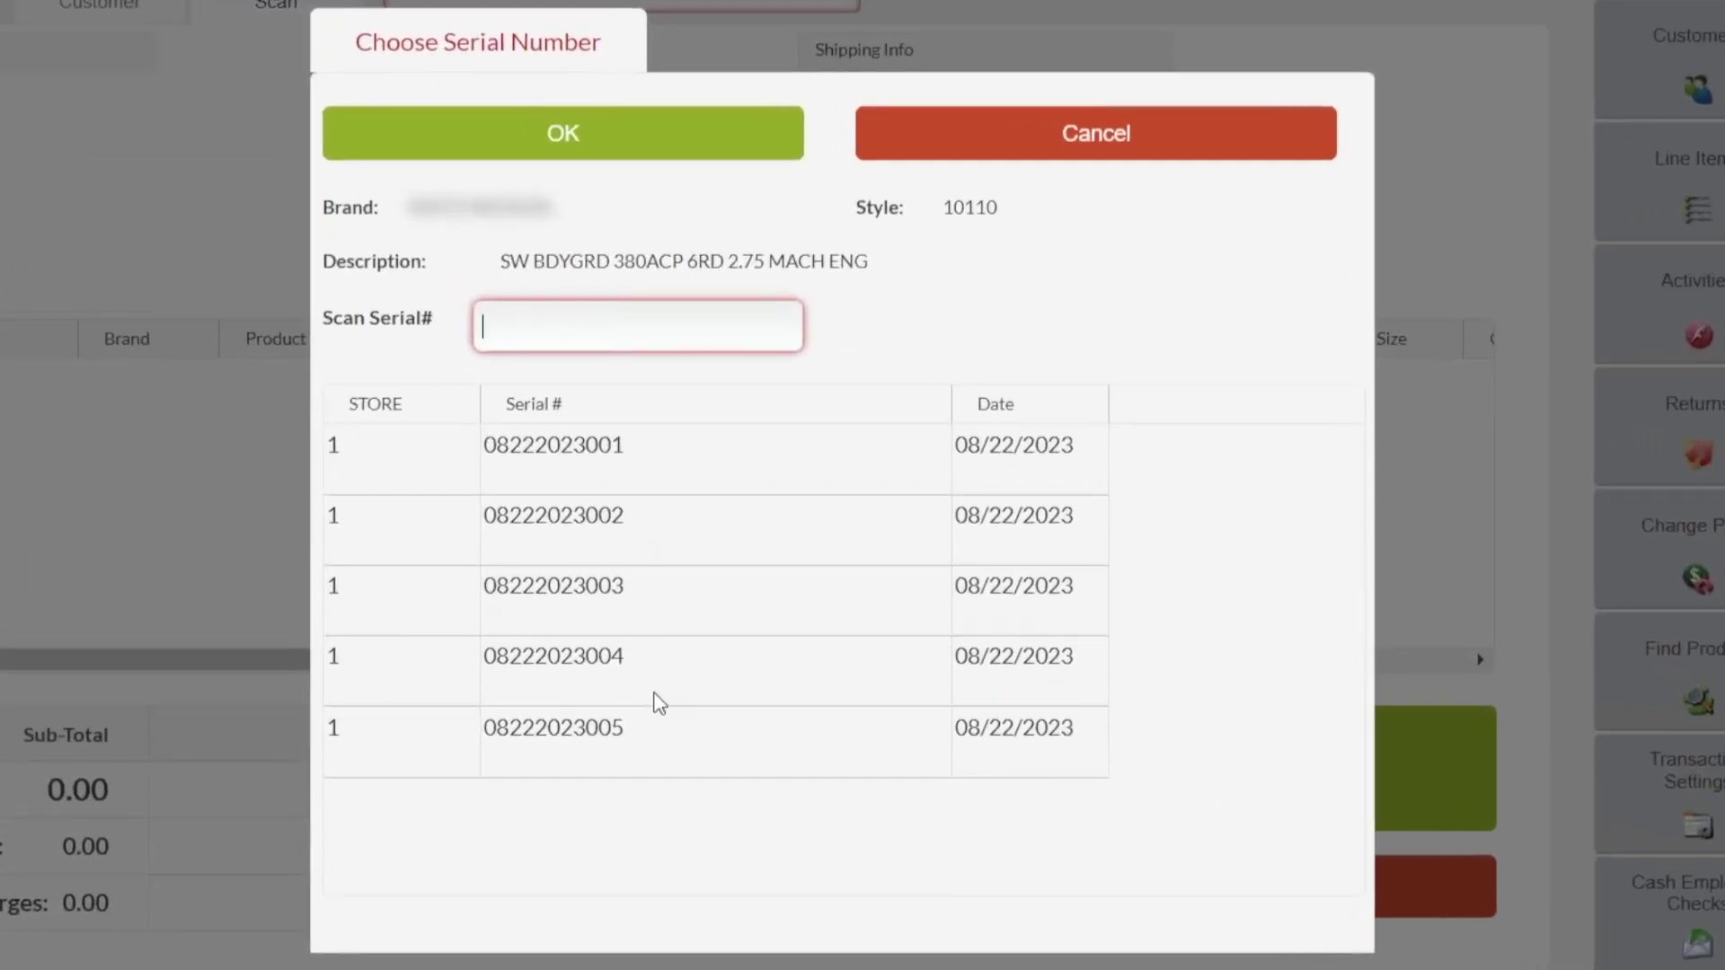
click(551, 469)
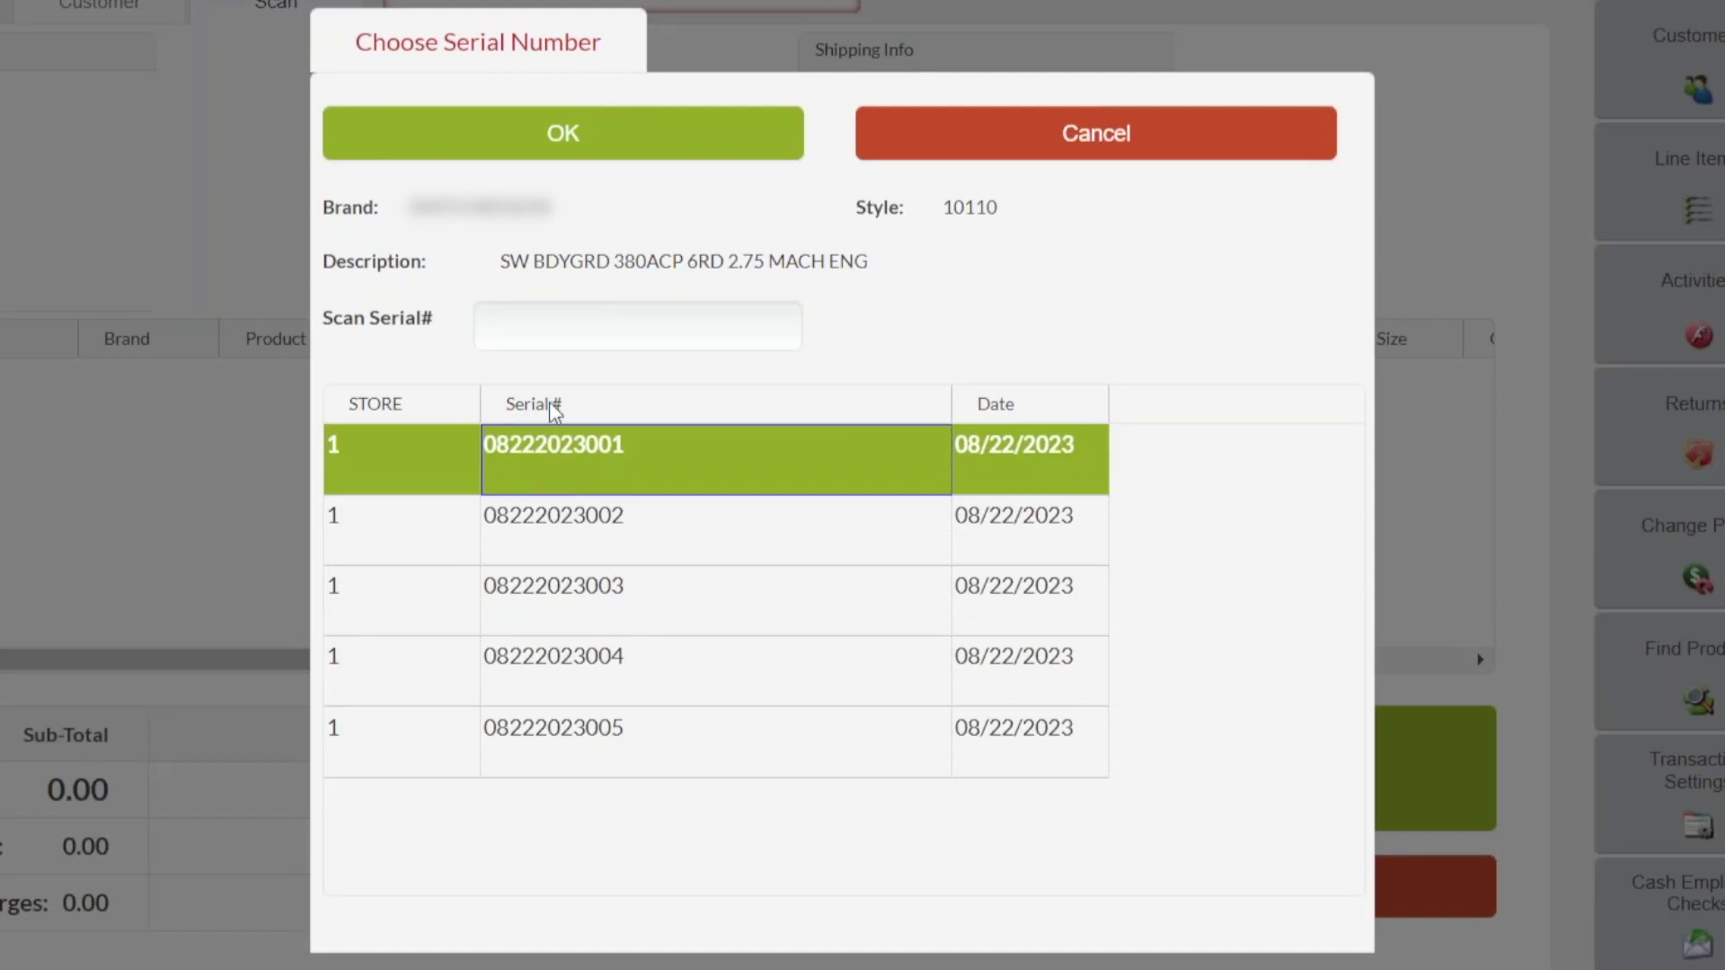
click(568, 136)
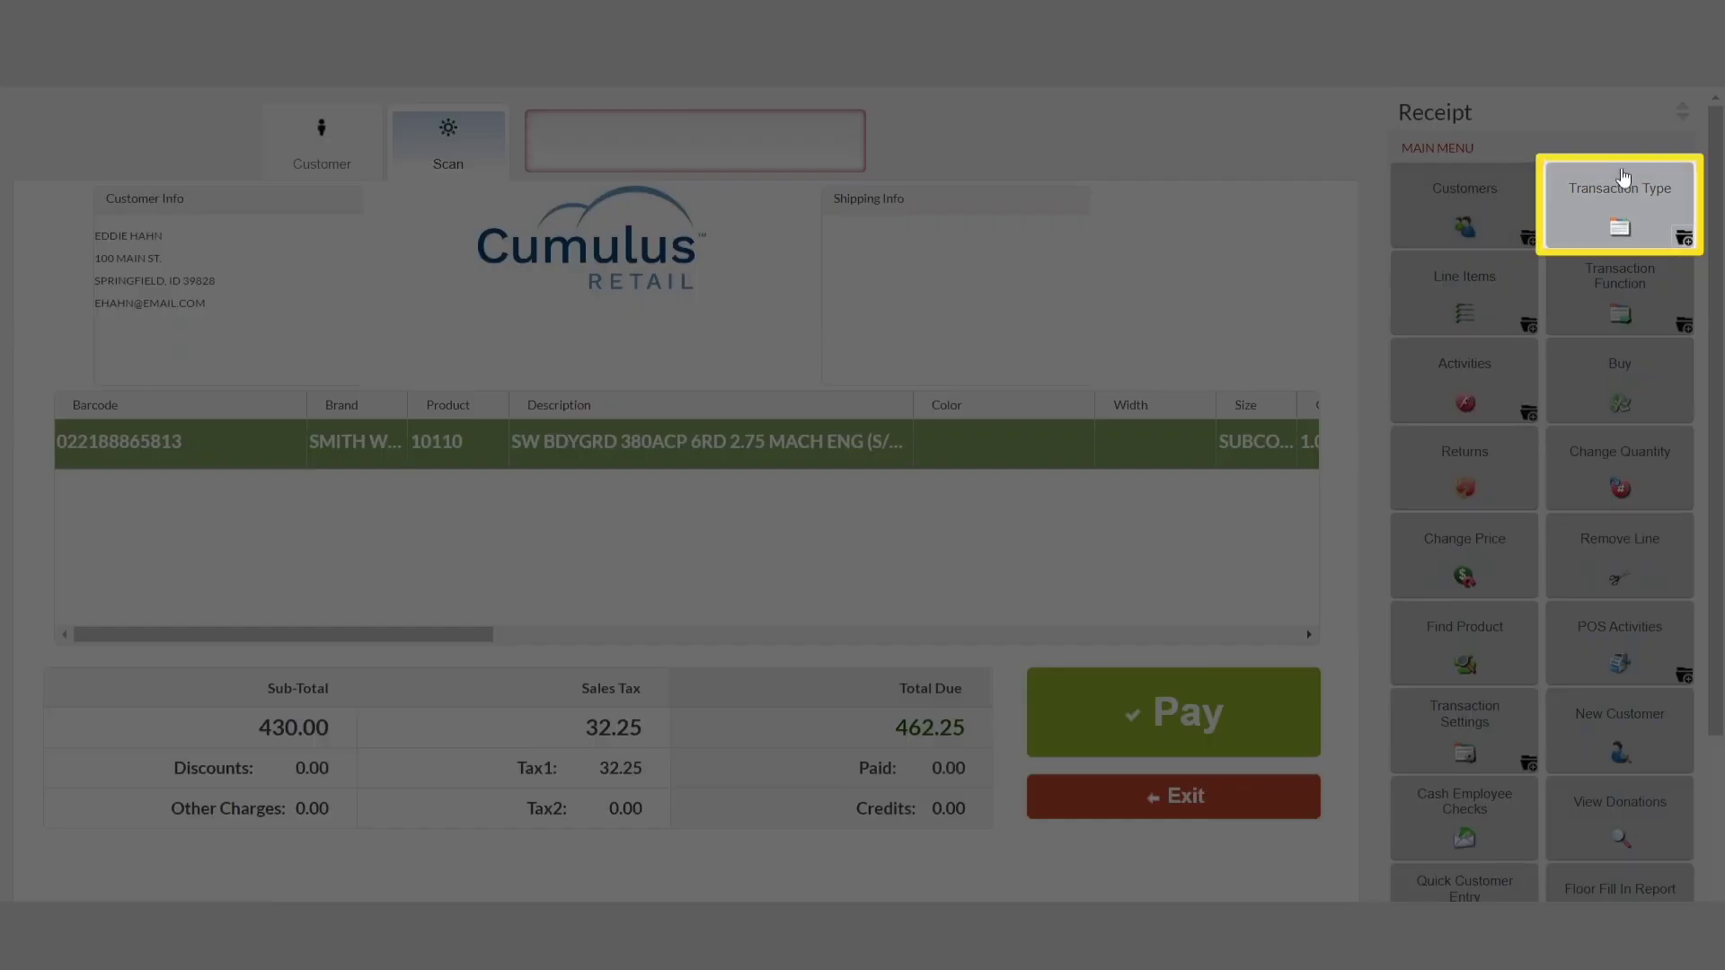
click(1624, 193)
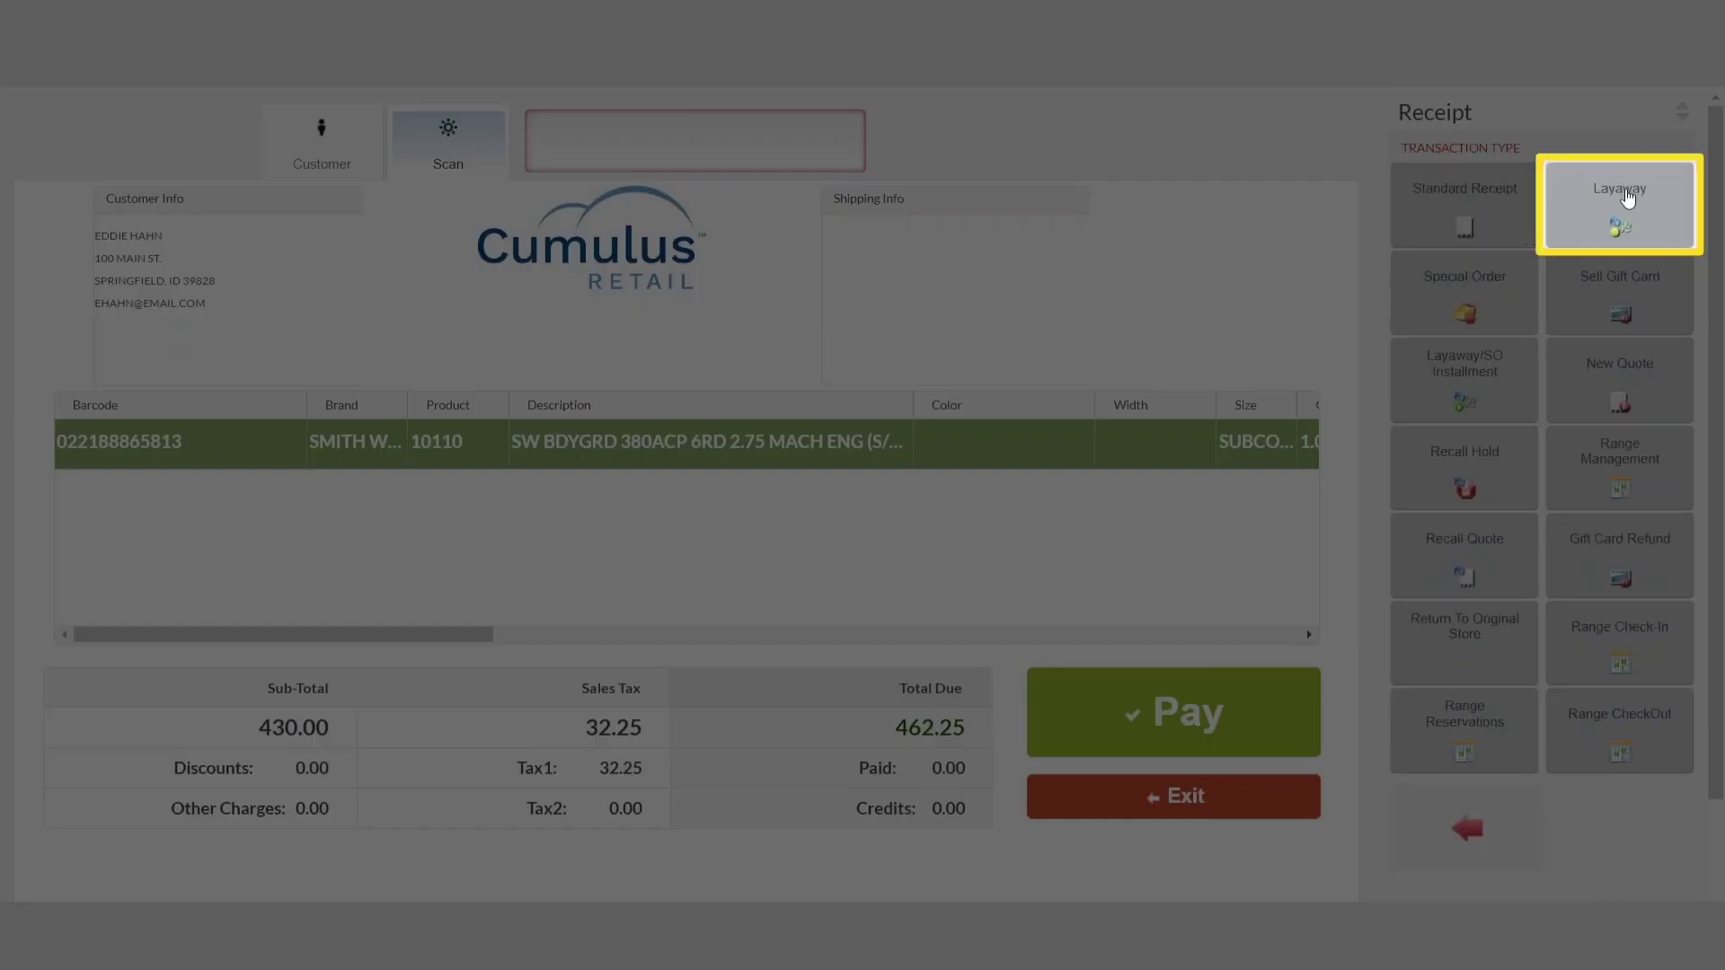
click(1624, 214)
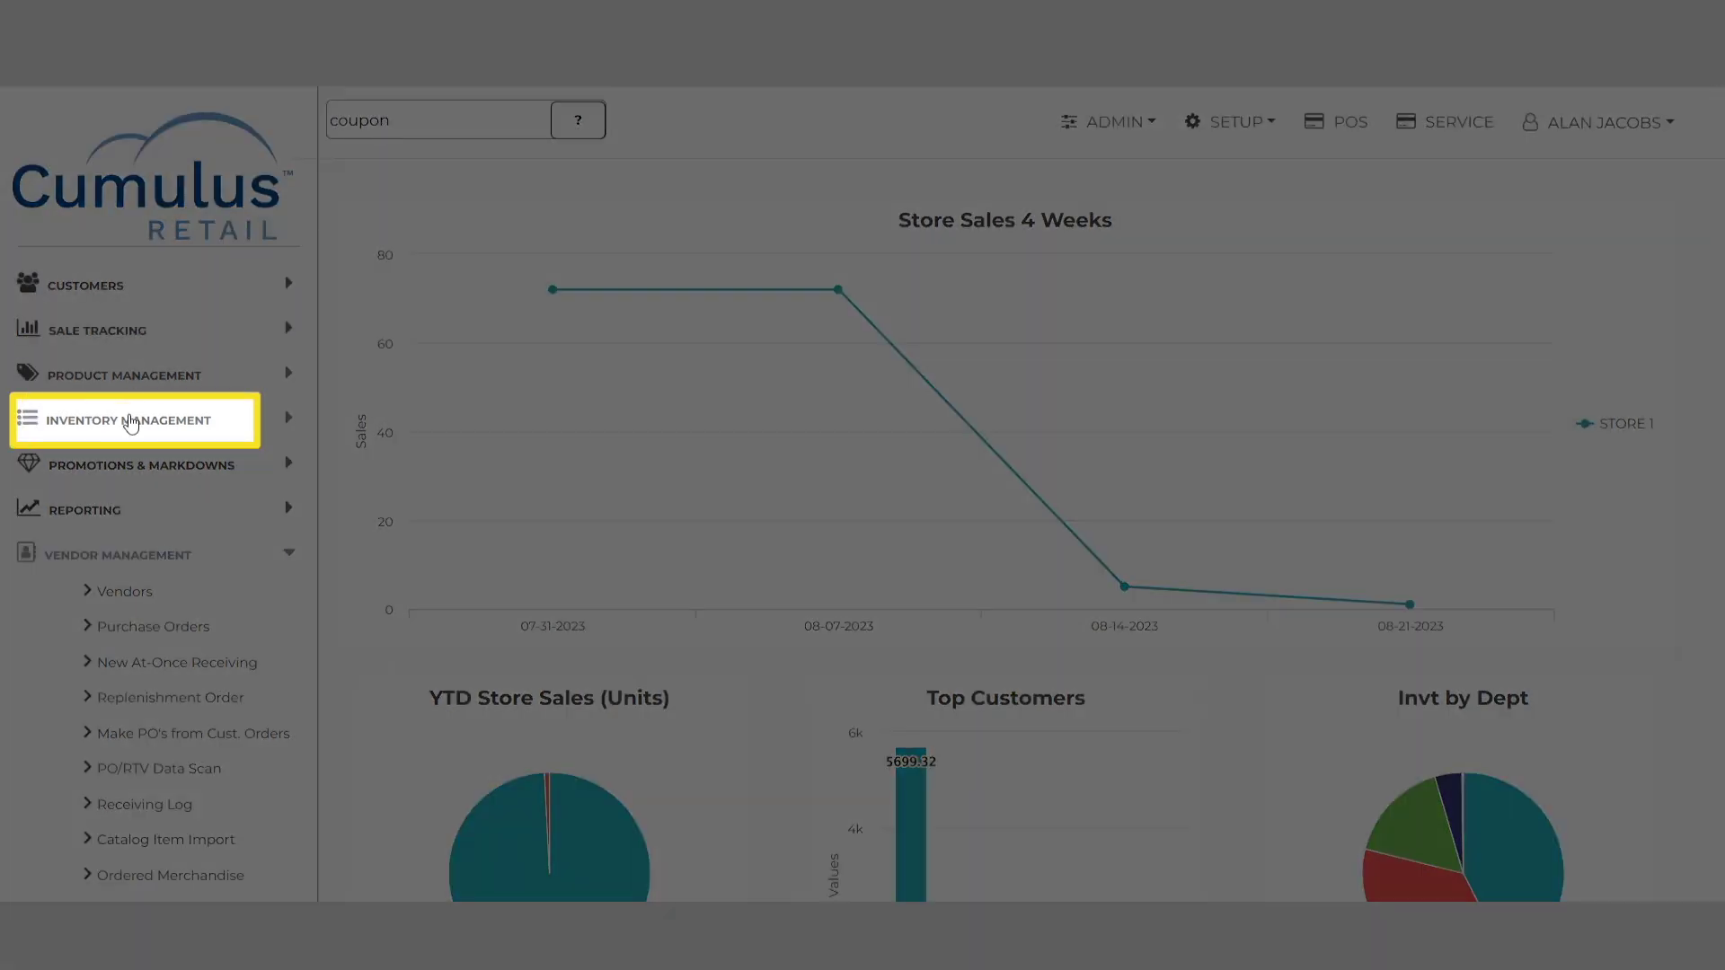
Step: Search Serial Numbers for product 10110 to see which store holds each serial
click(131, 422)
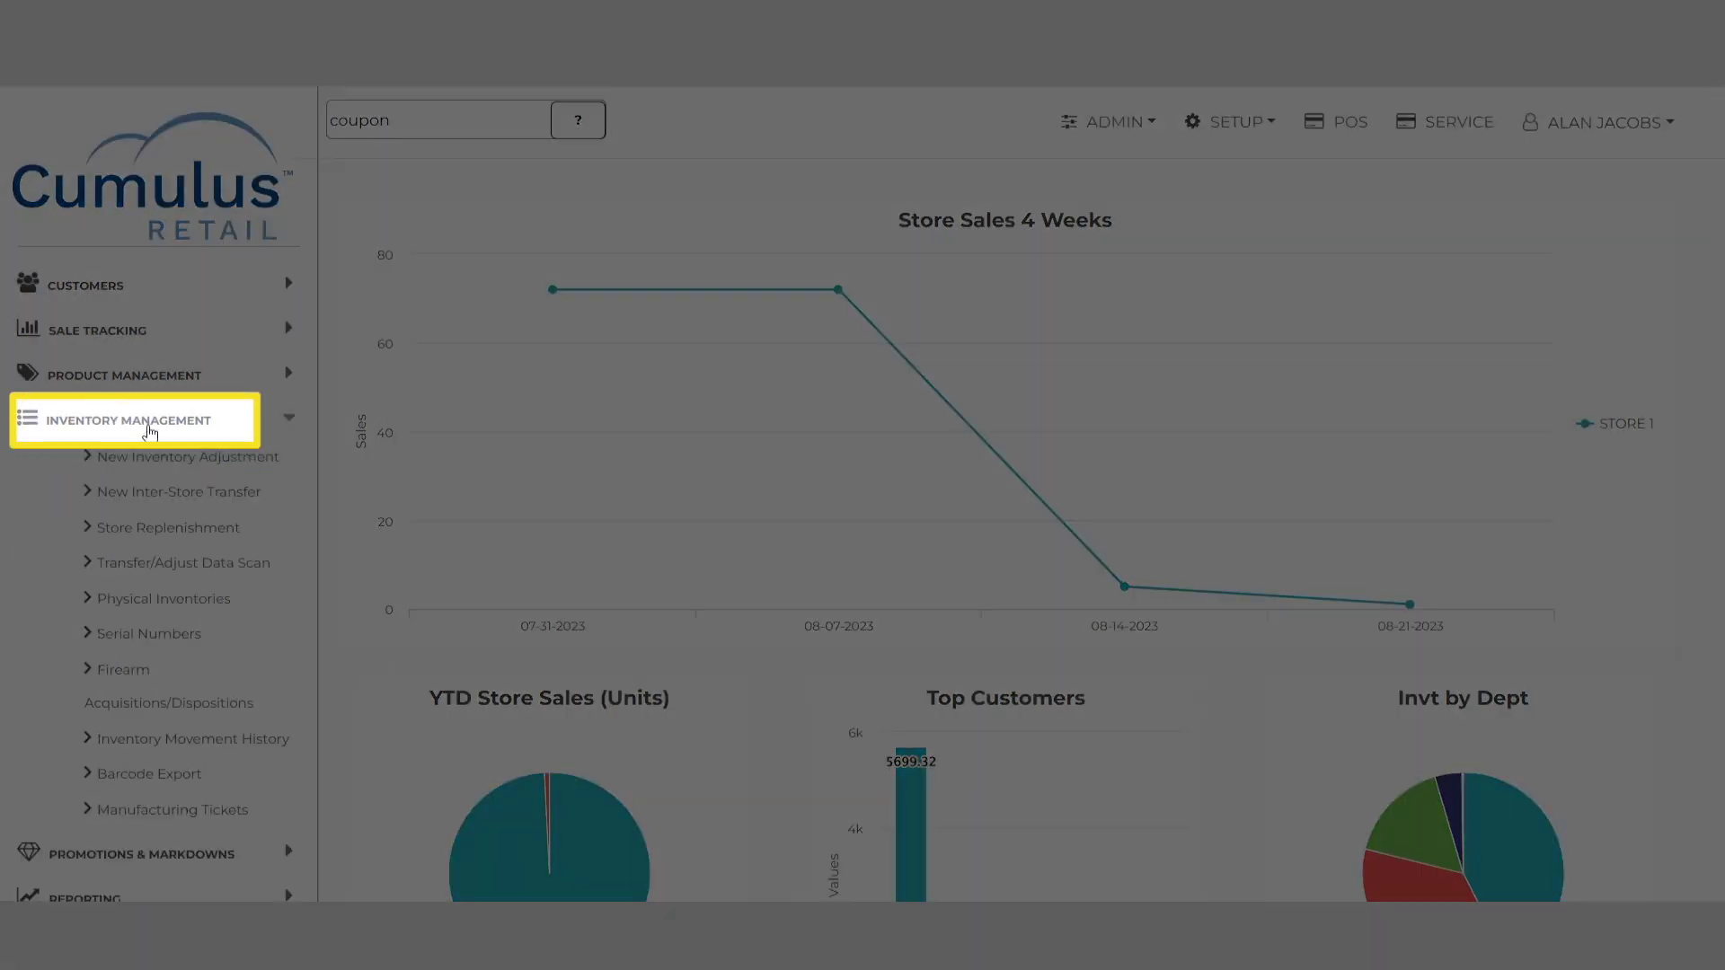
click(148, 634)
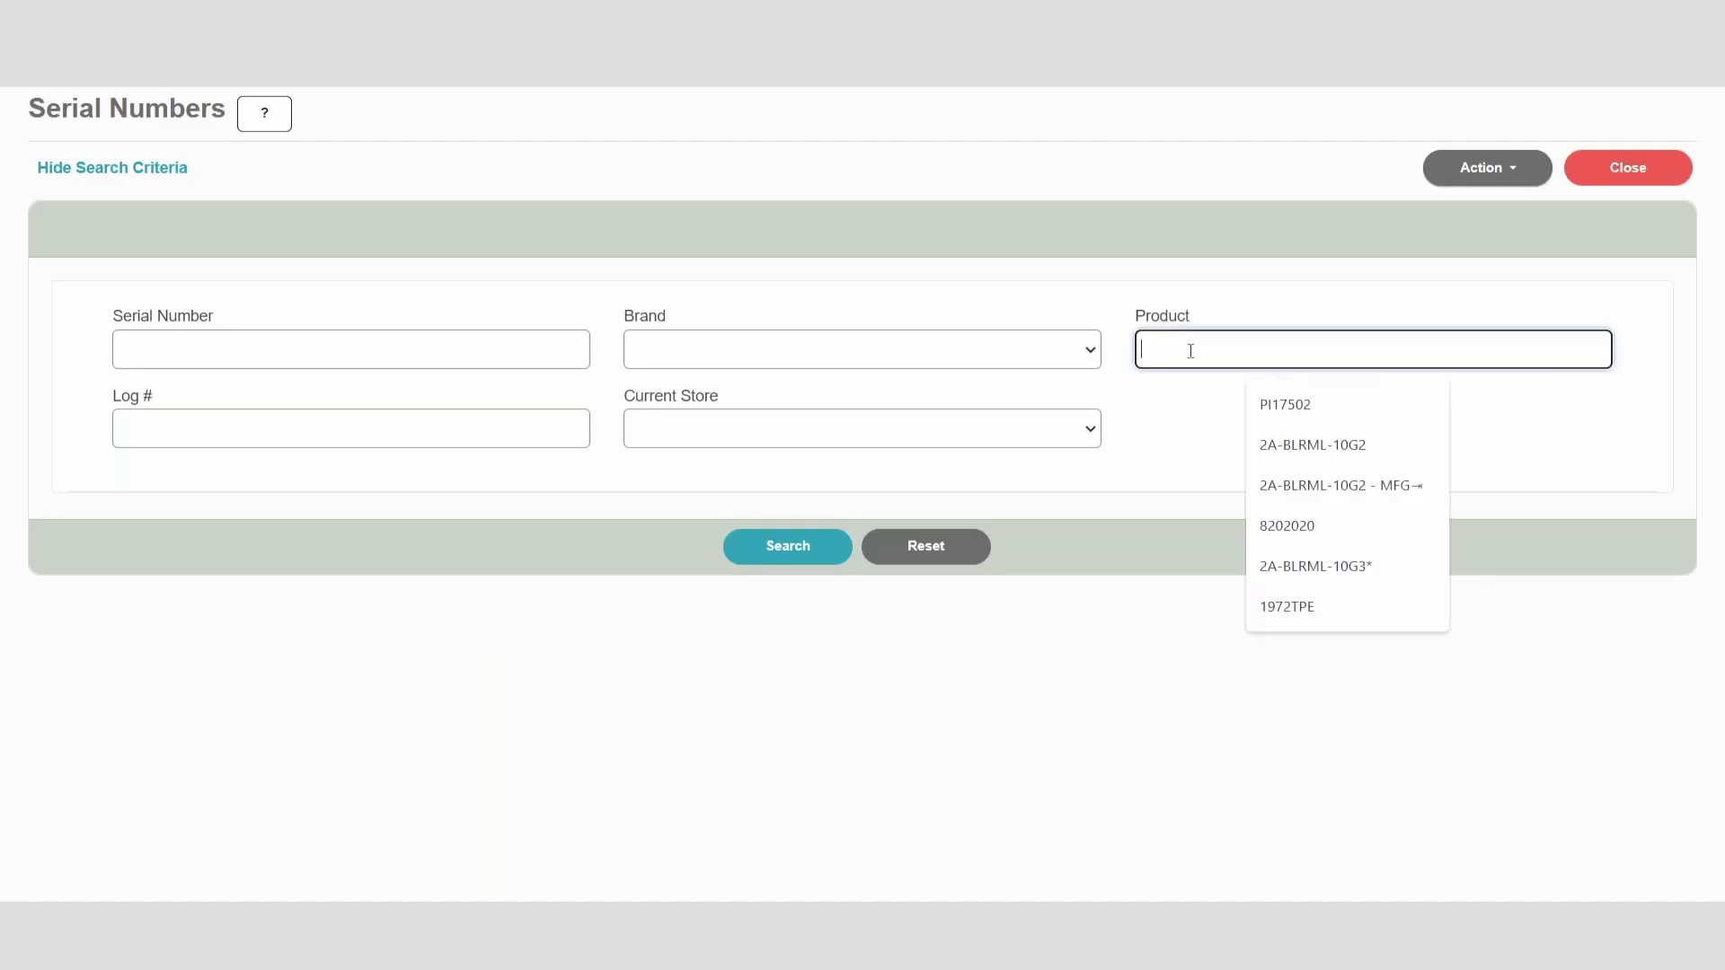
text(10110)
key(Return)
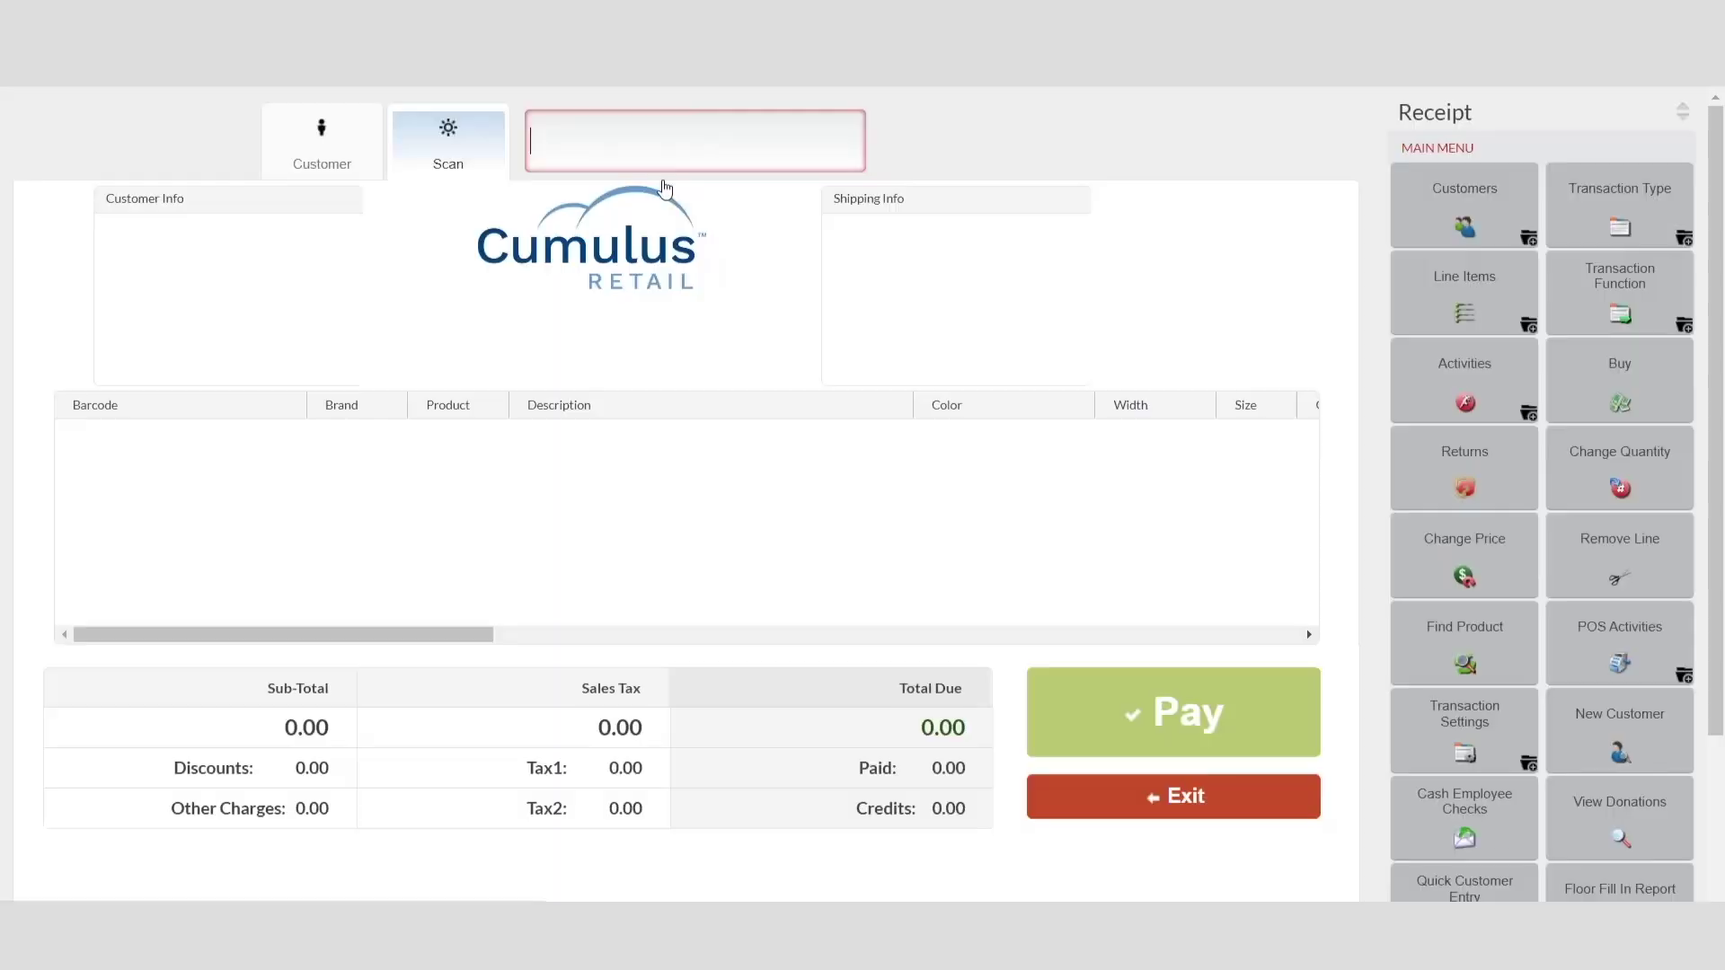
Step: Scan product 10110 at the register
click(637, 145)
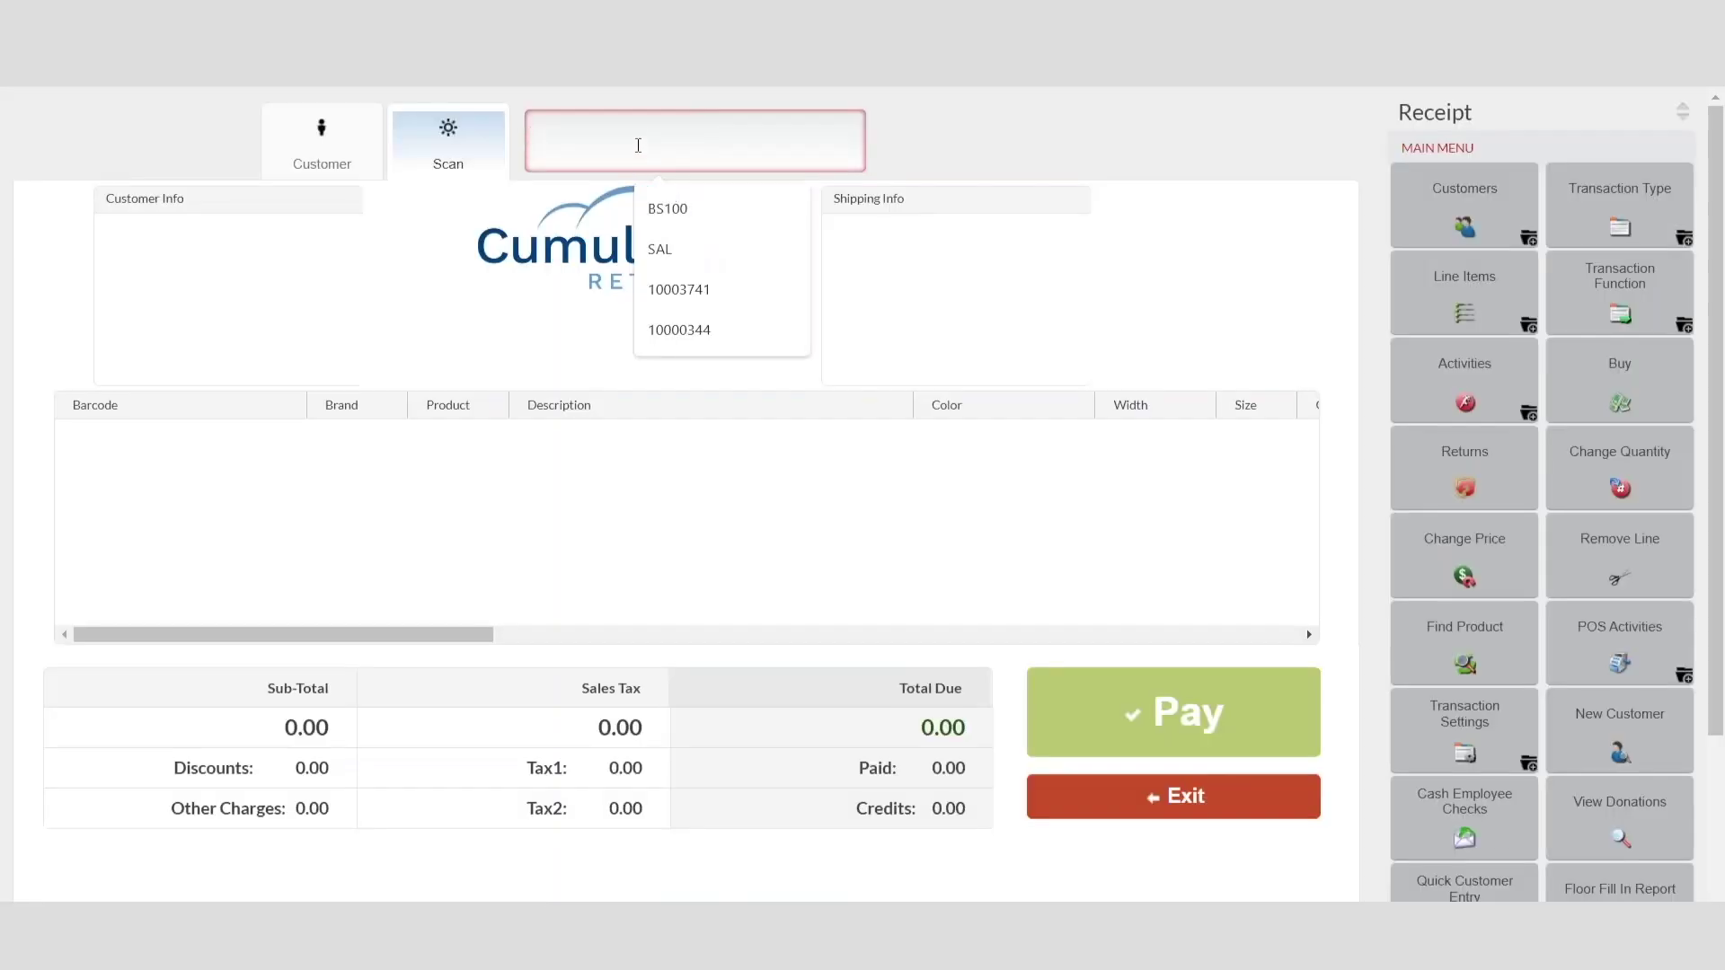
text(10110)
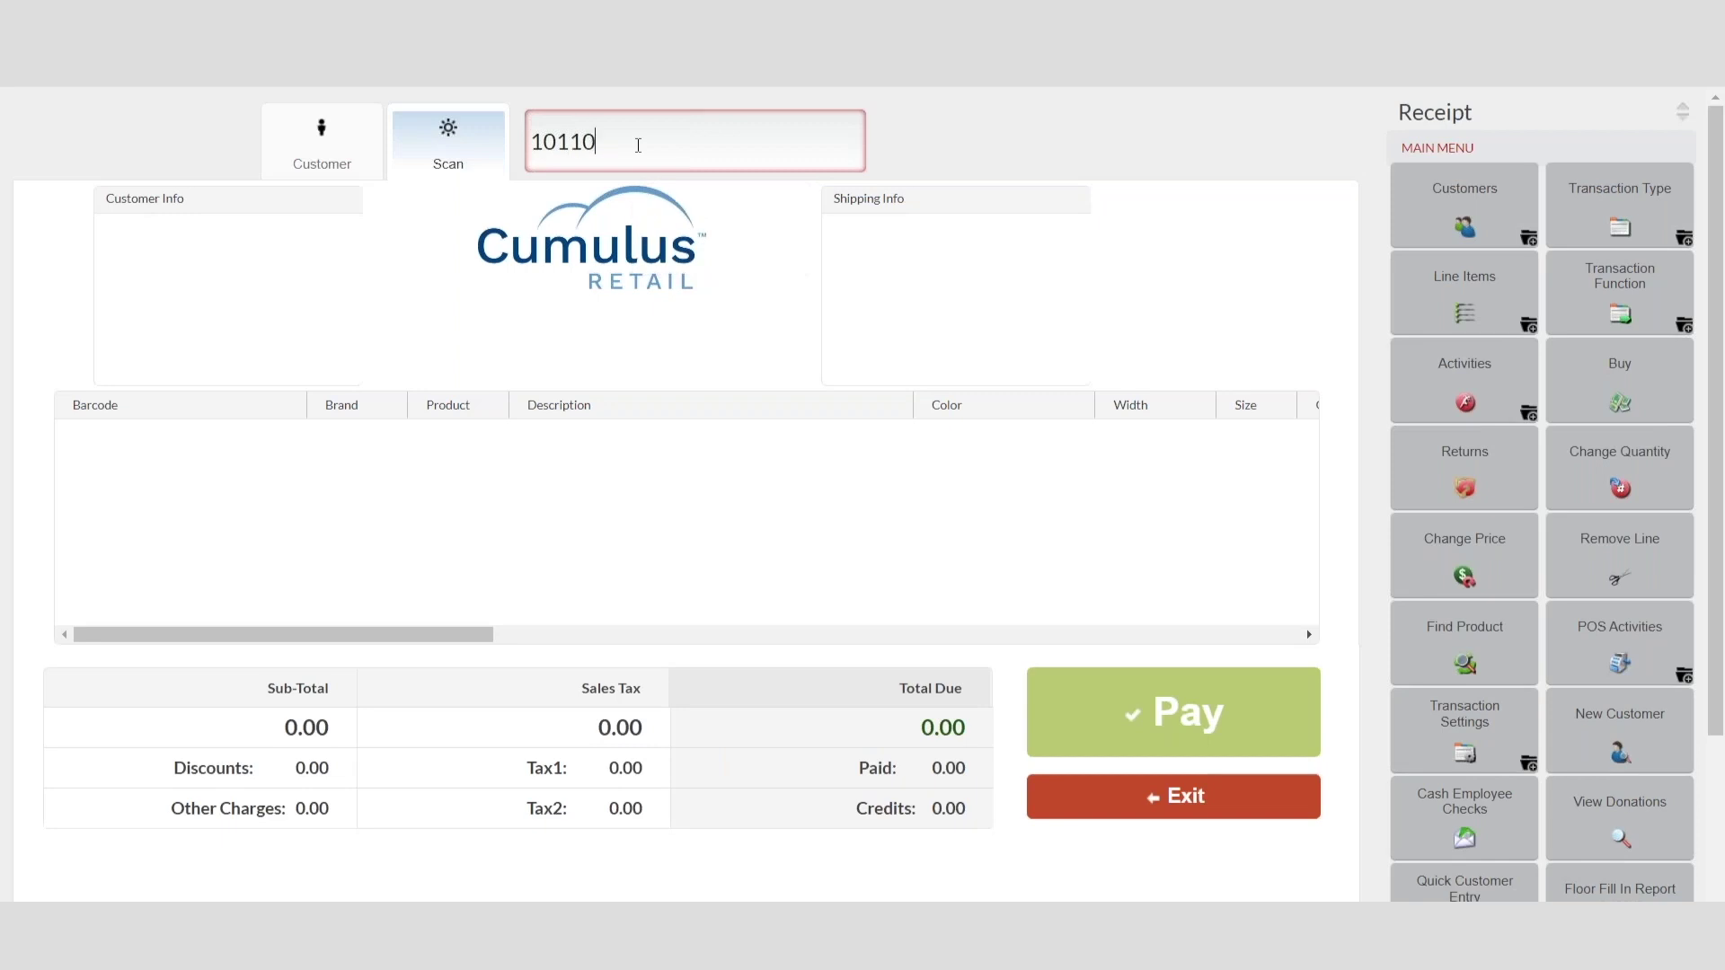
key(Return)
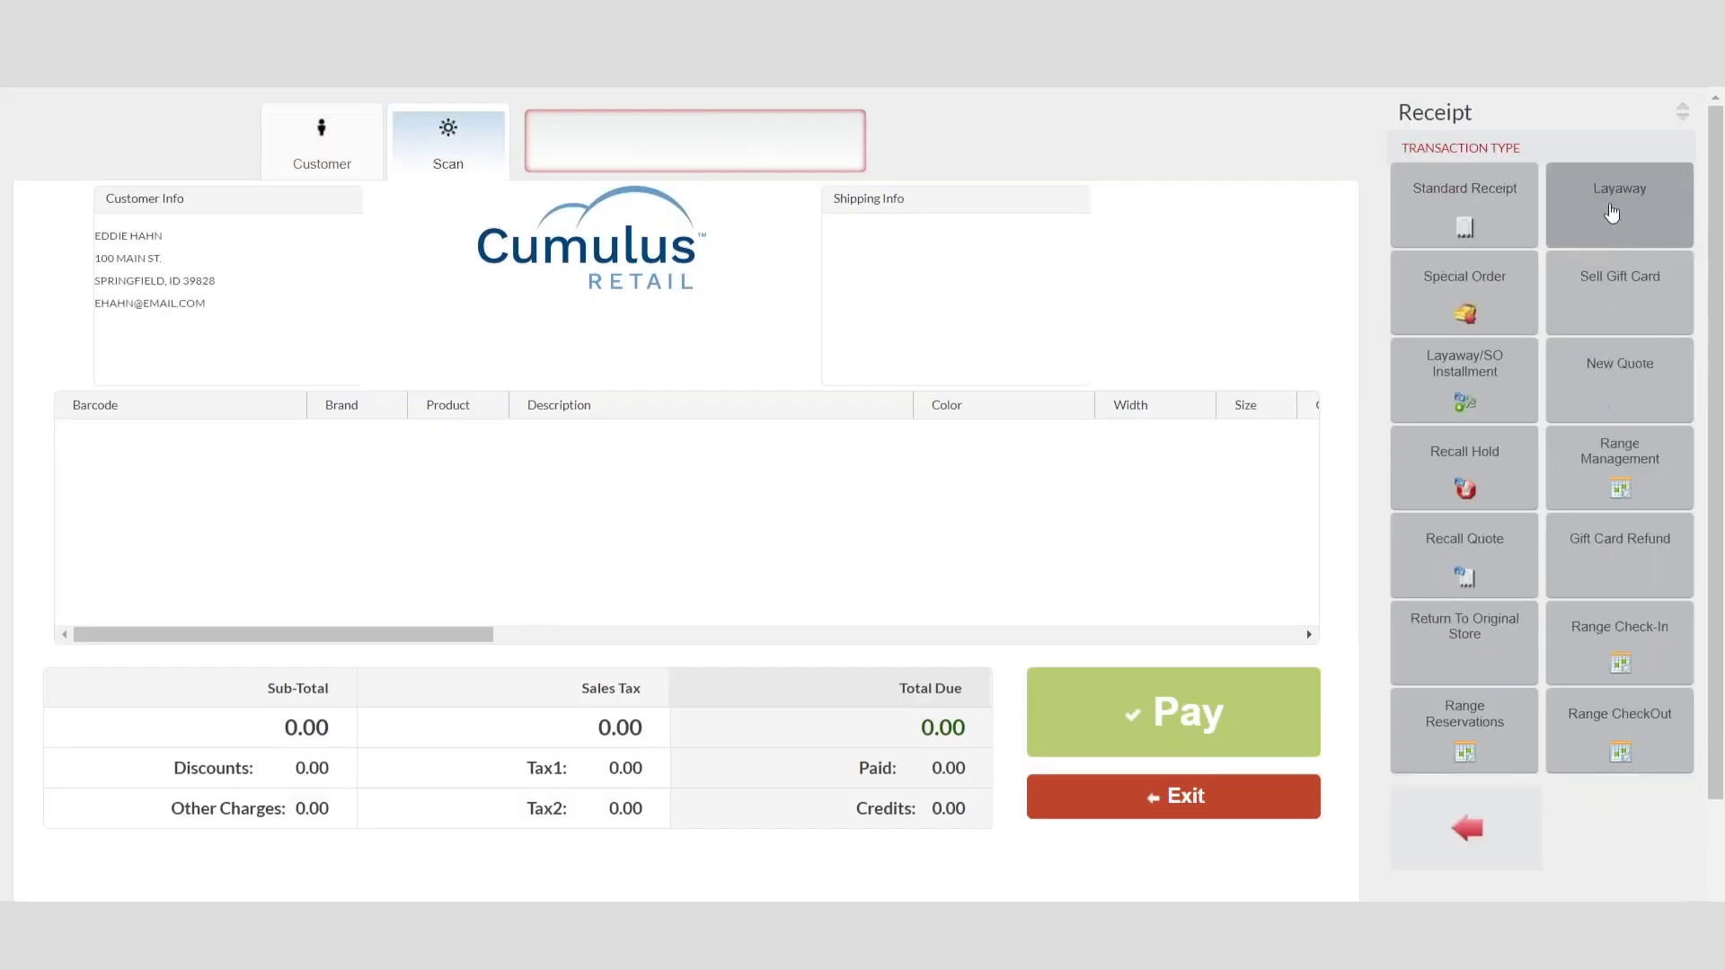
Step: Recall and cancel the 462.25 layaway, then rerun the serial search for 10110
click(1464, 380)
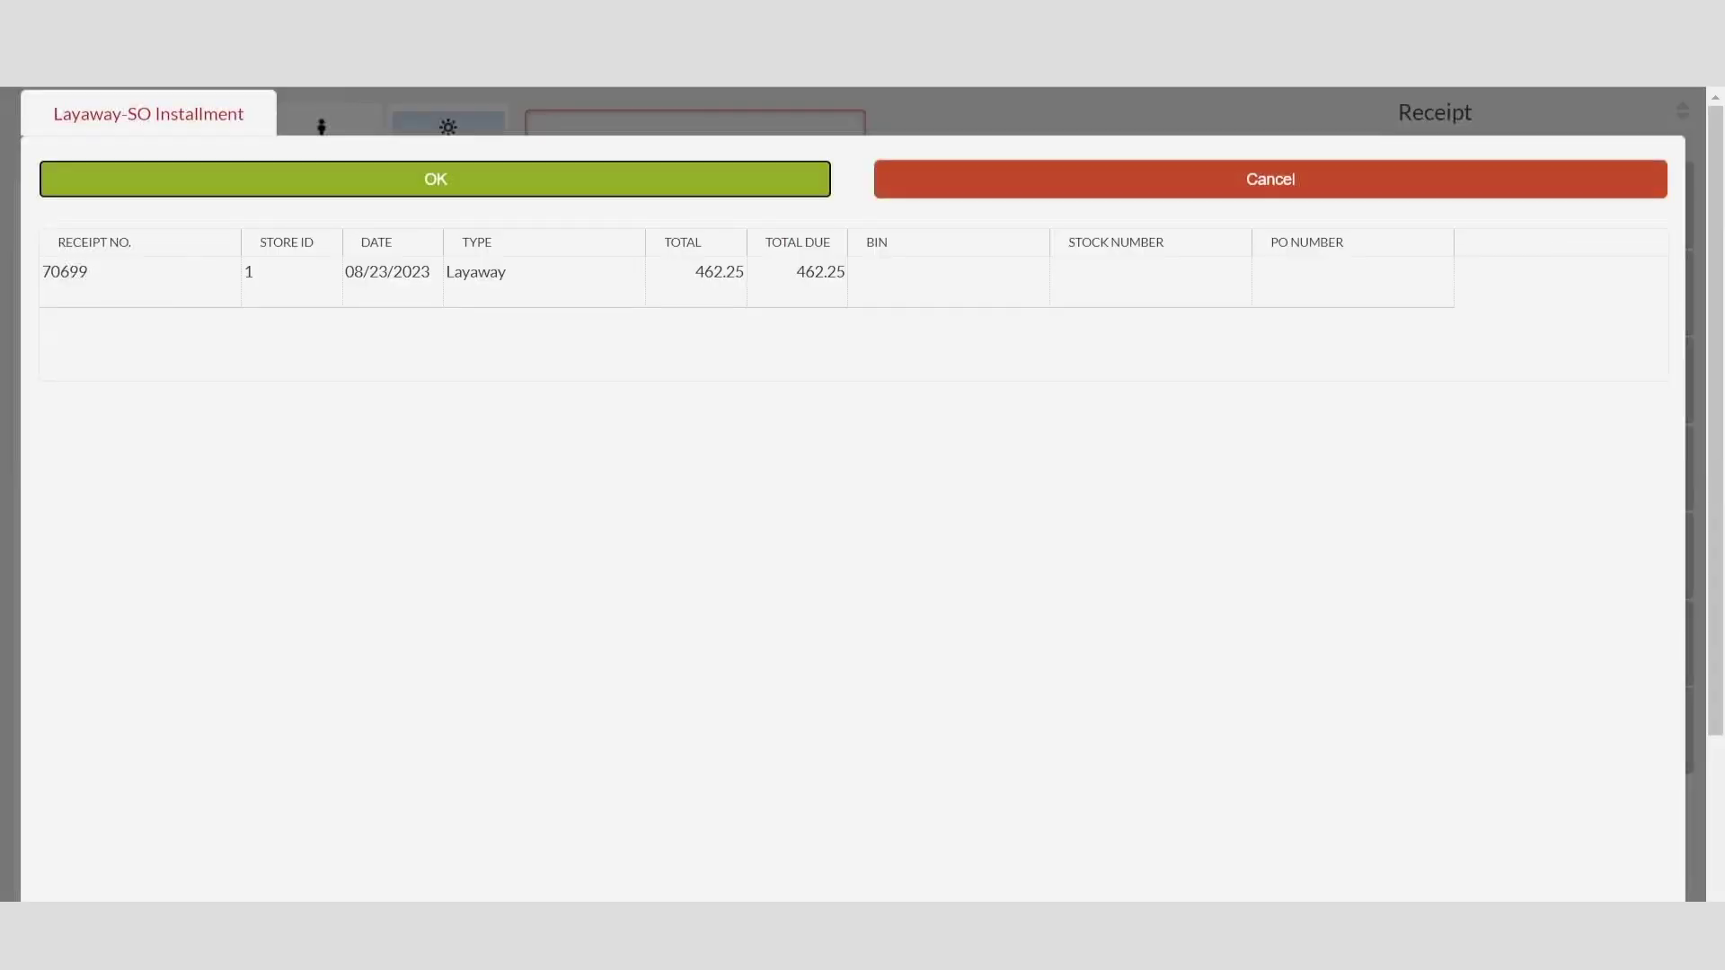
click(352, 291)
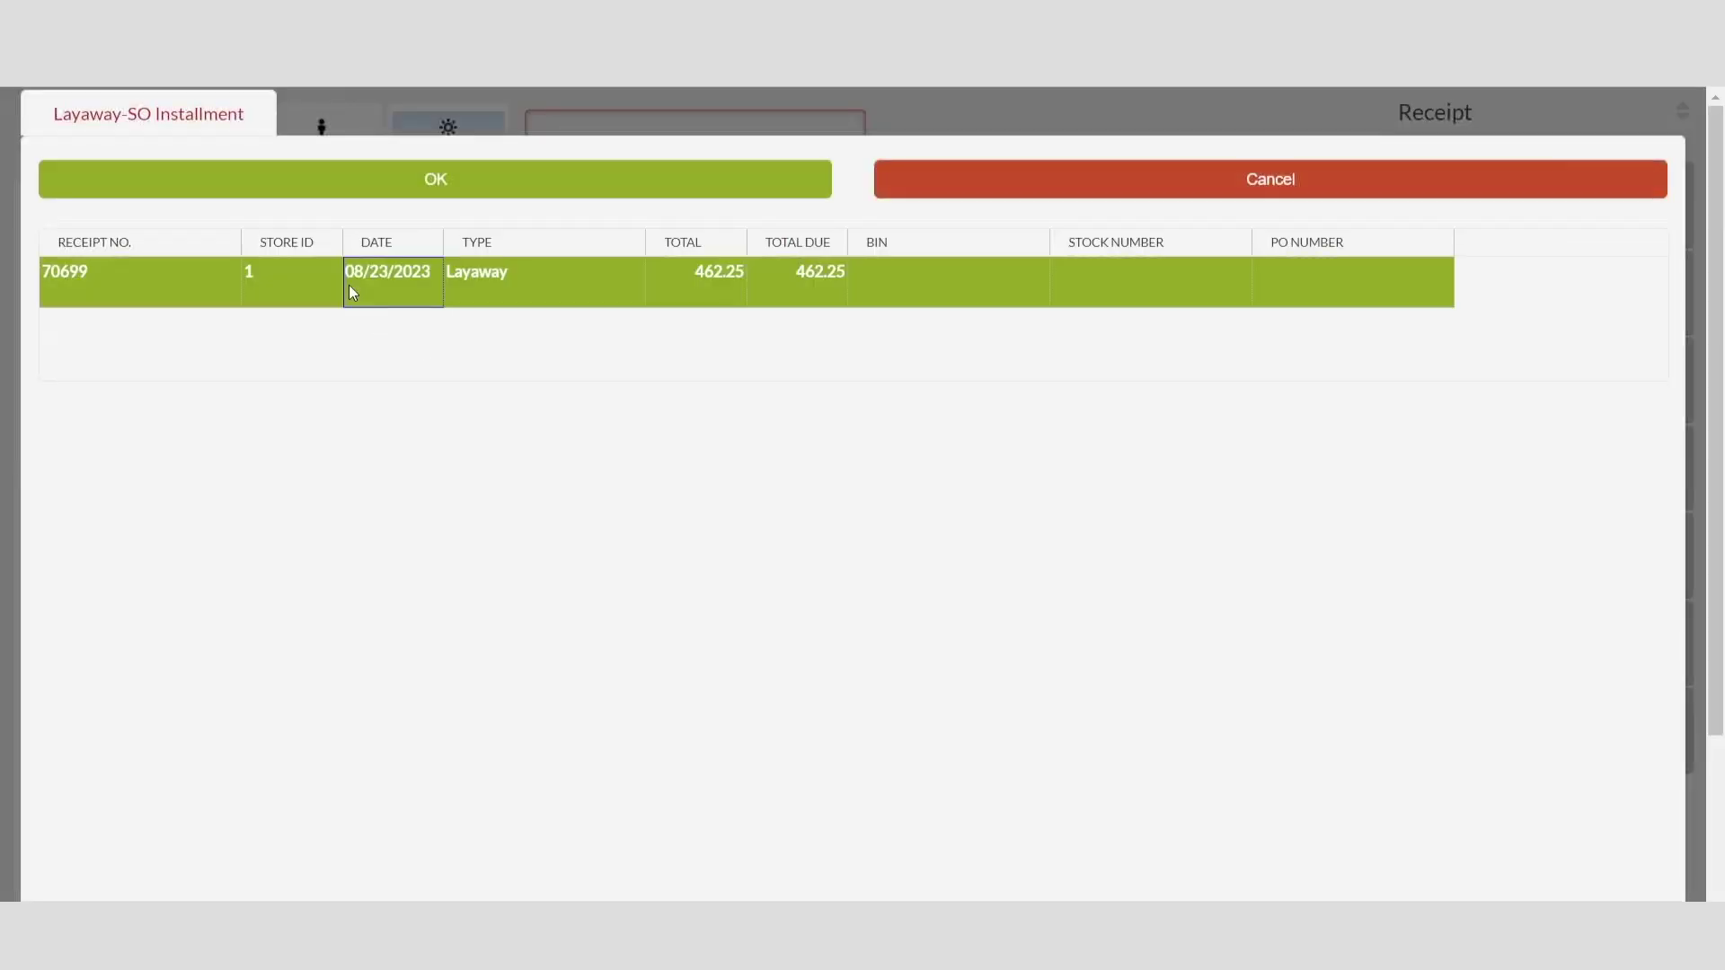
click(434, 179)
click(1150, 799)
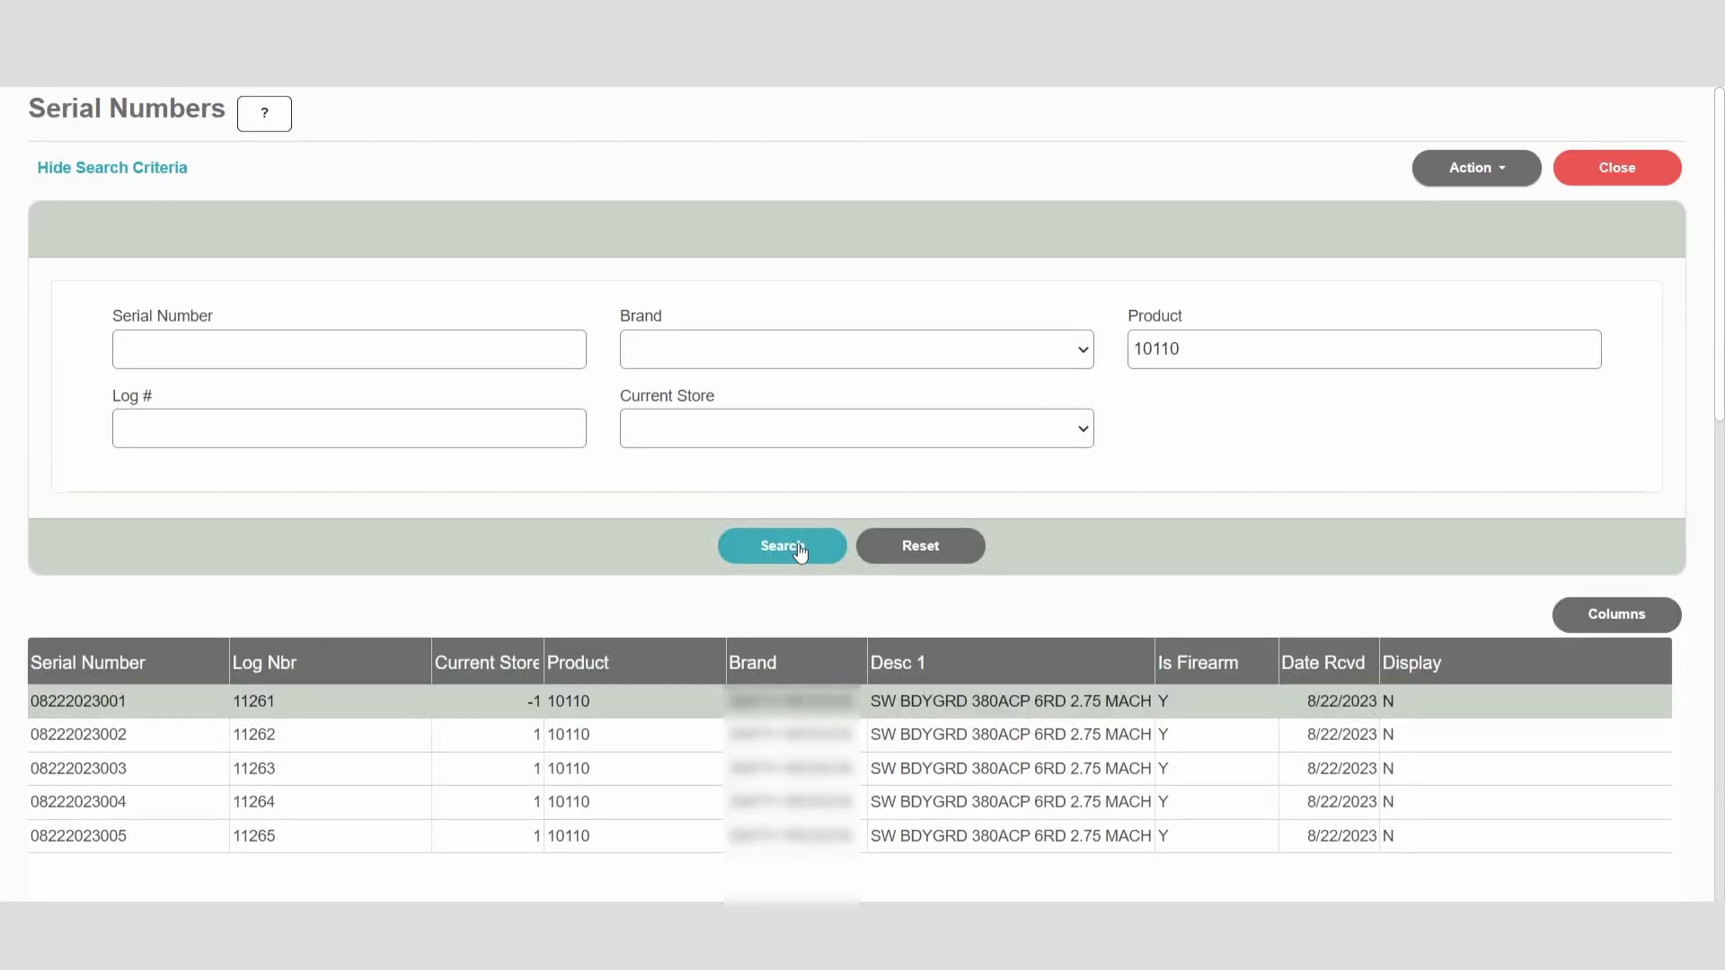
click(797, 548)
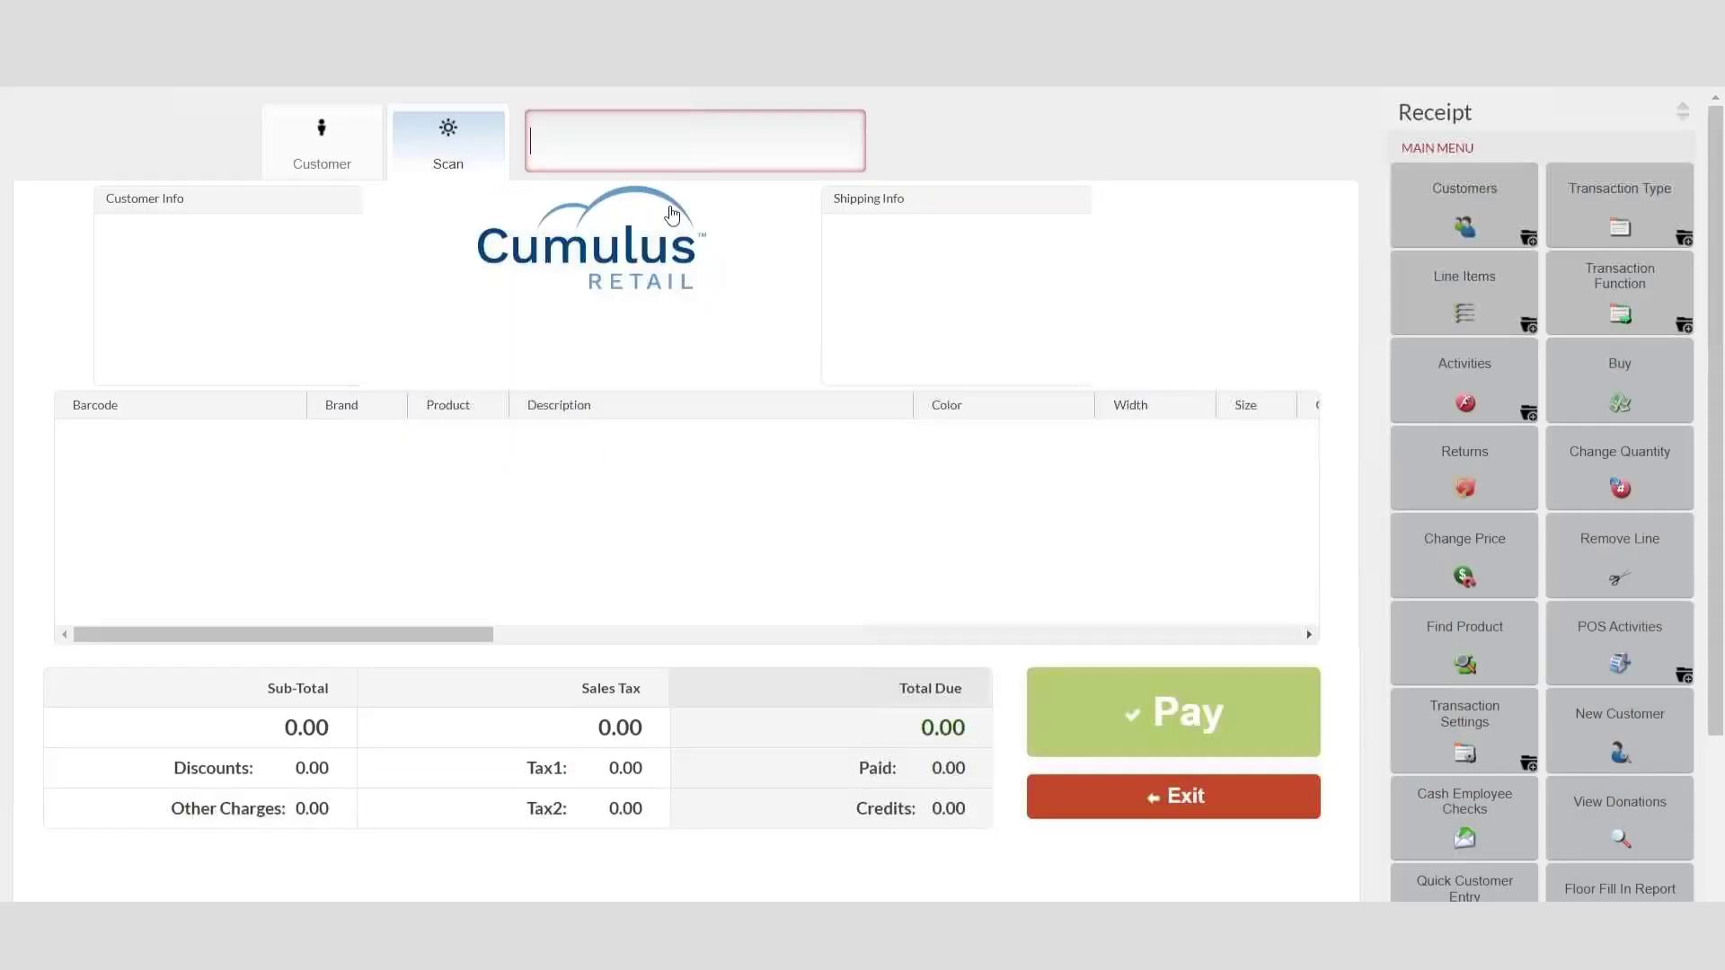
click(633, 137)
text(10000344)
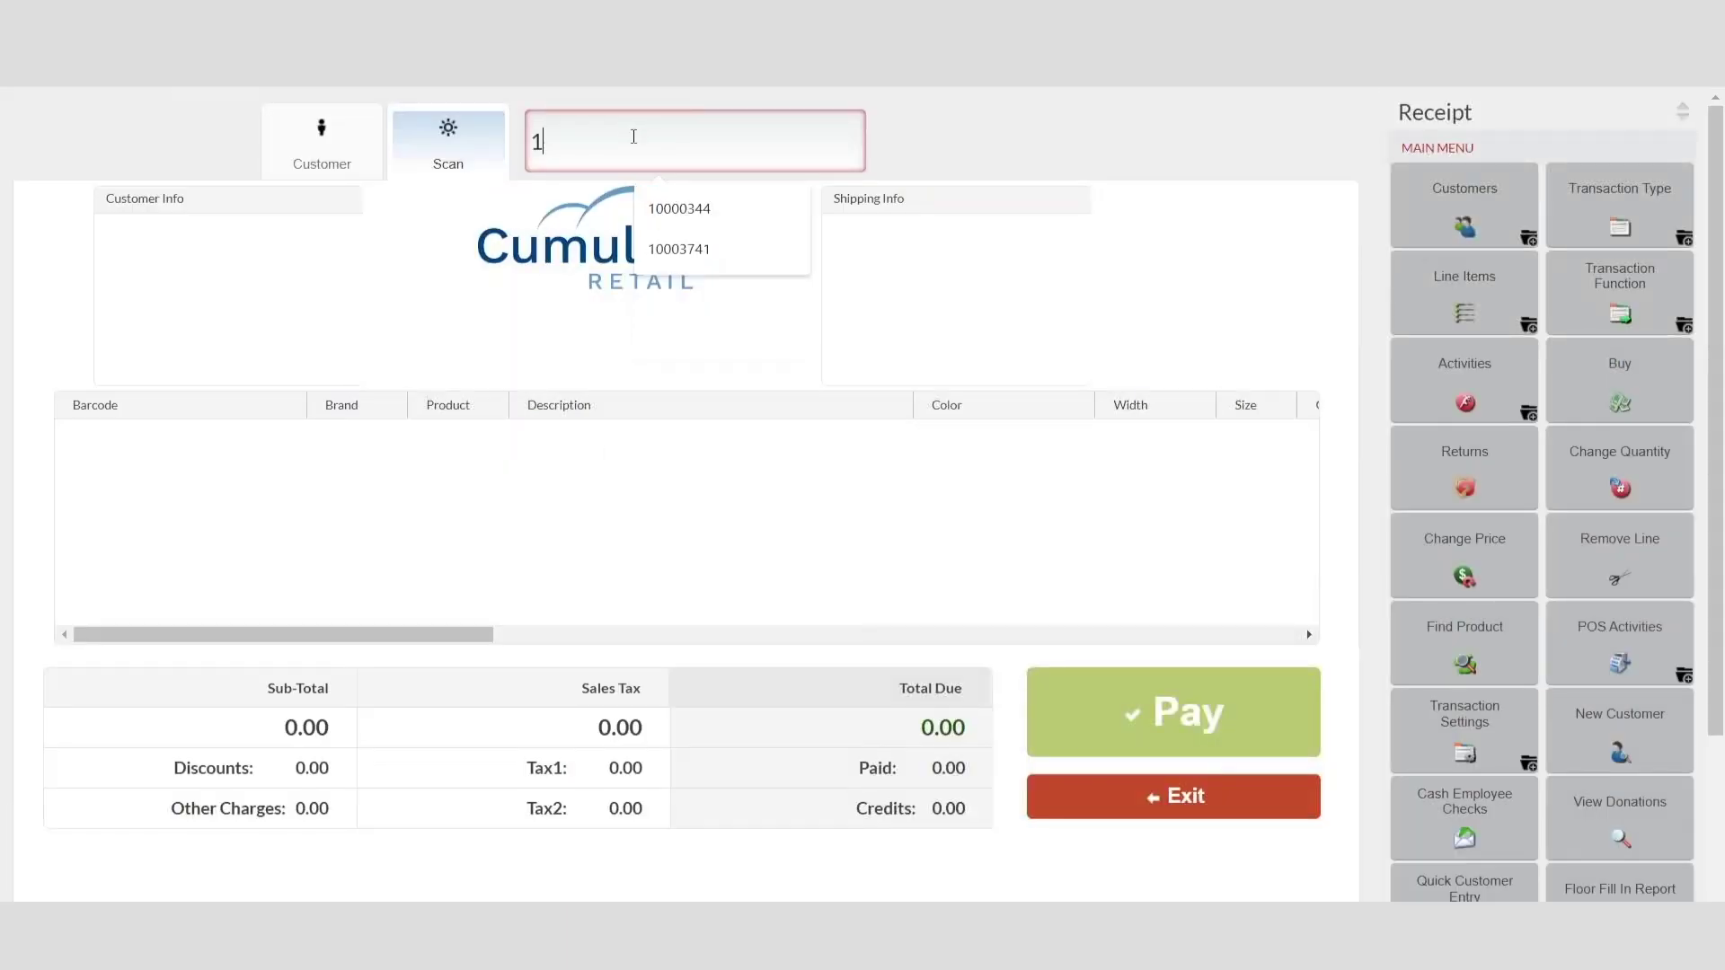
key(Return)
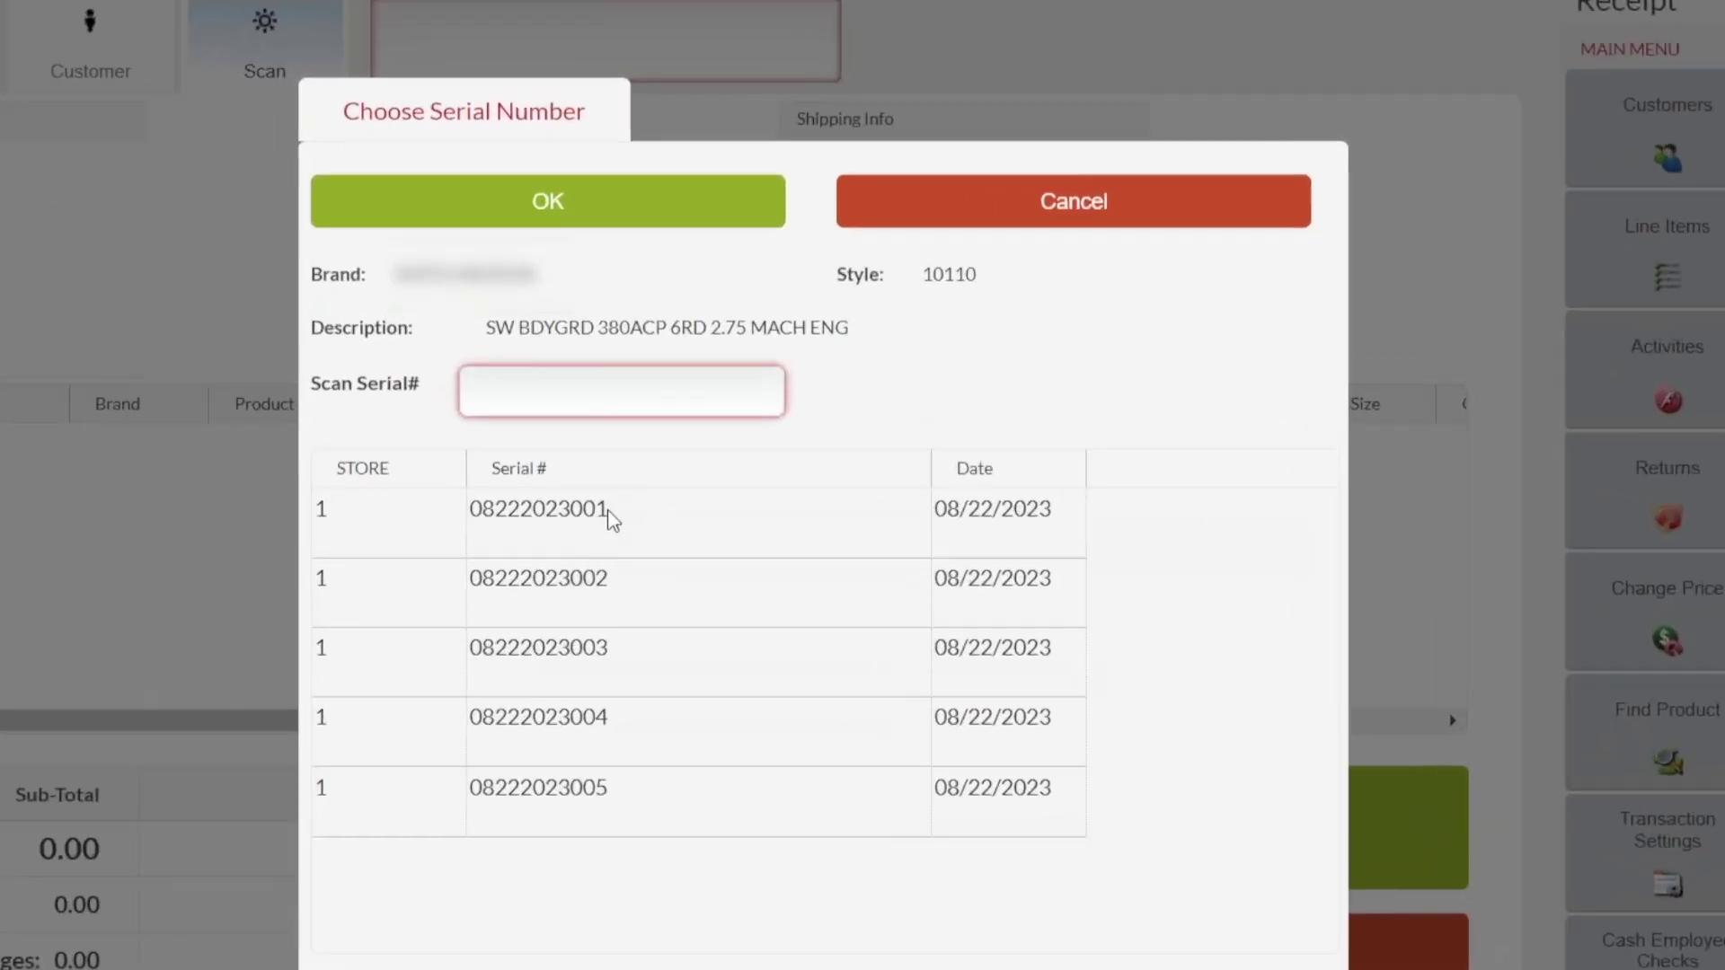
click(724, 580)
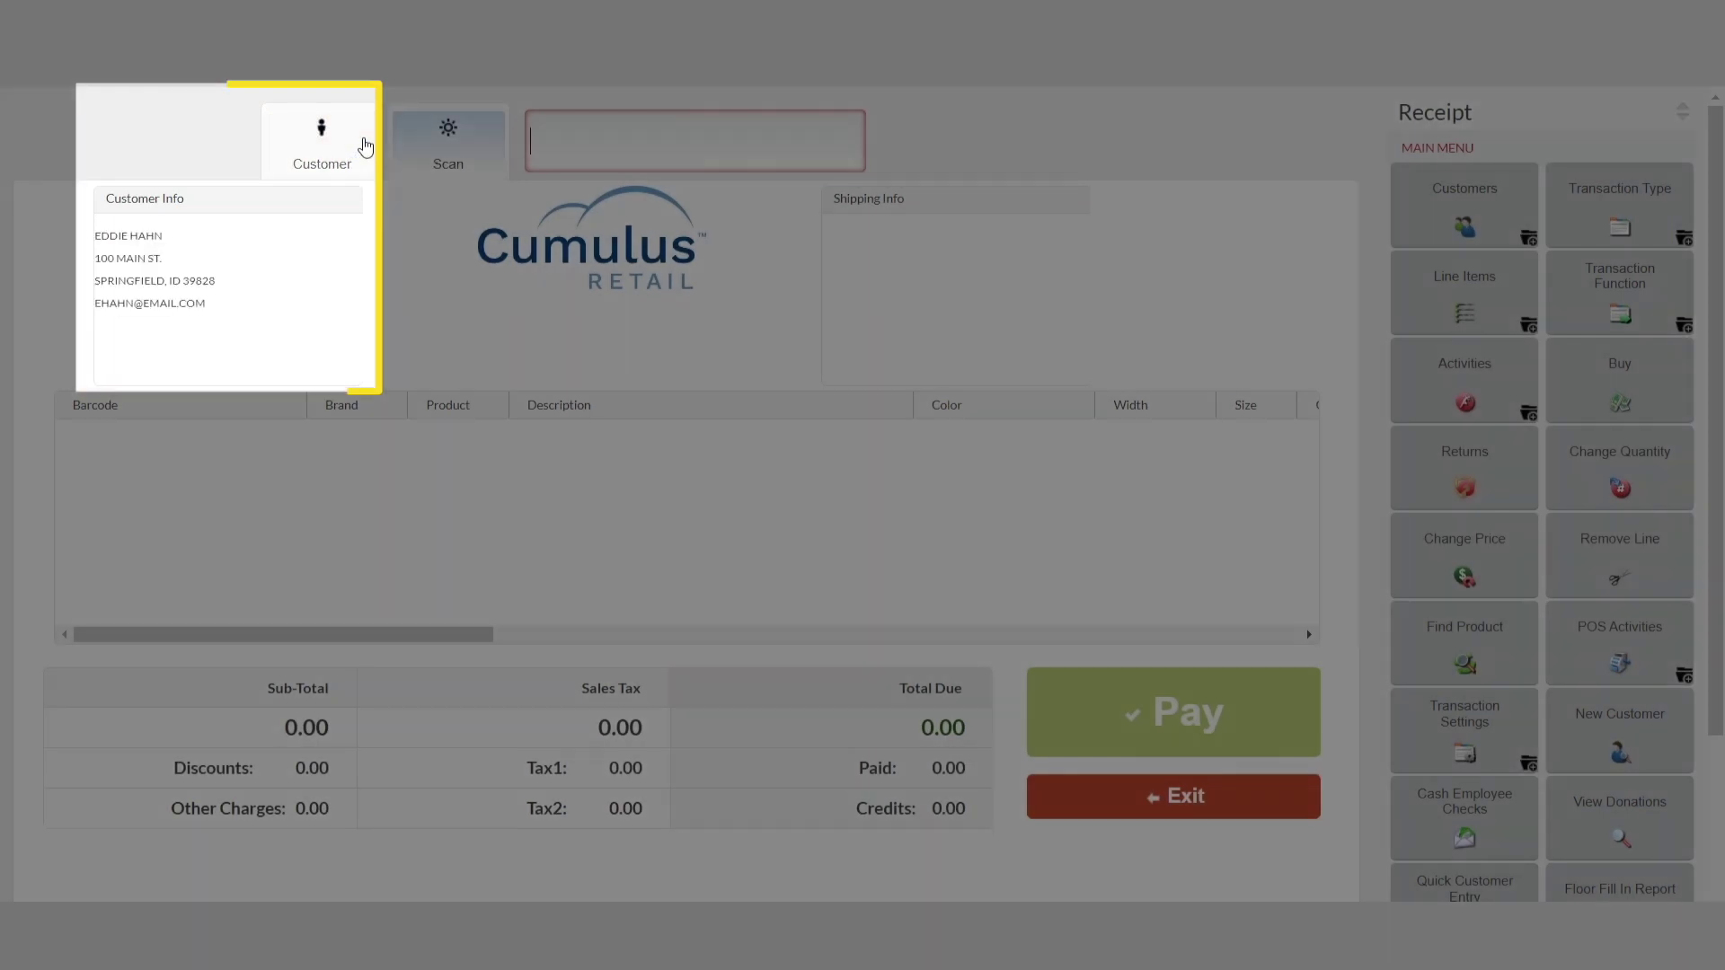
text(10002021)
key(Return)
Step: Add the striped shirt and raincoat 10021126, and make the sale a Special Order
text(100020)
key(Return)
text(10021126)
key(Return)
click(1620, 205)
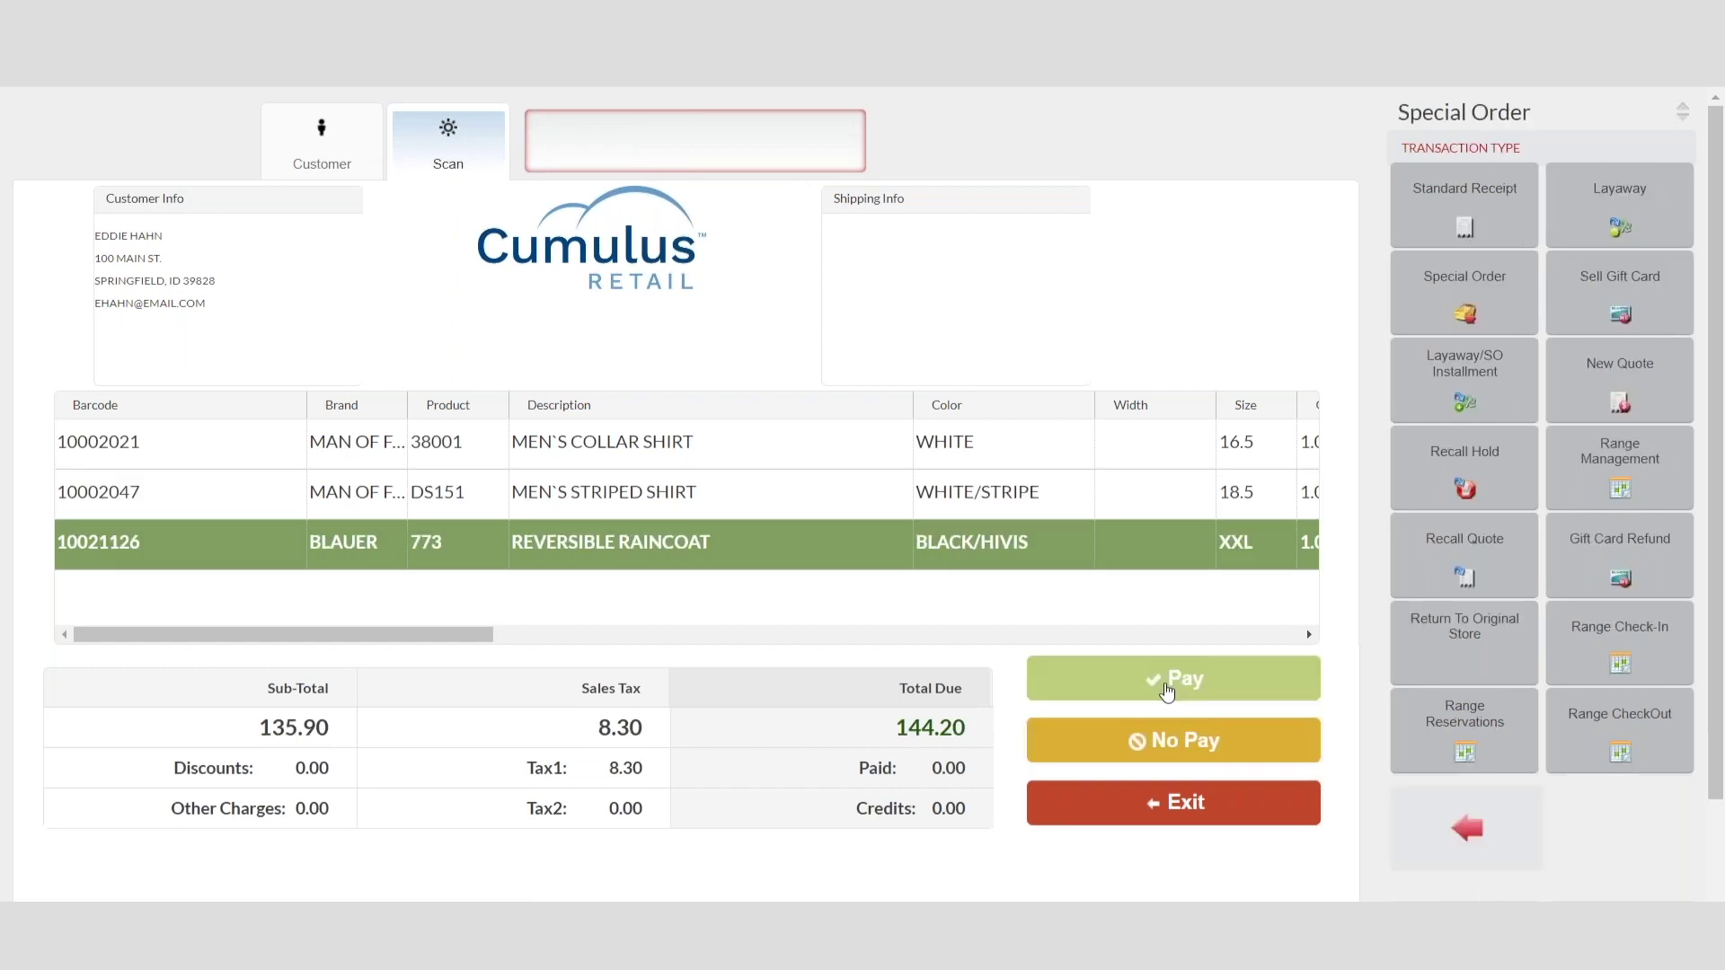
click(1157, 683)
Step: Take a 36.05 cash installment and save the 144.20 special order receipt
click(158, 135)
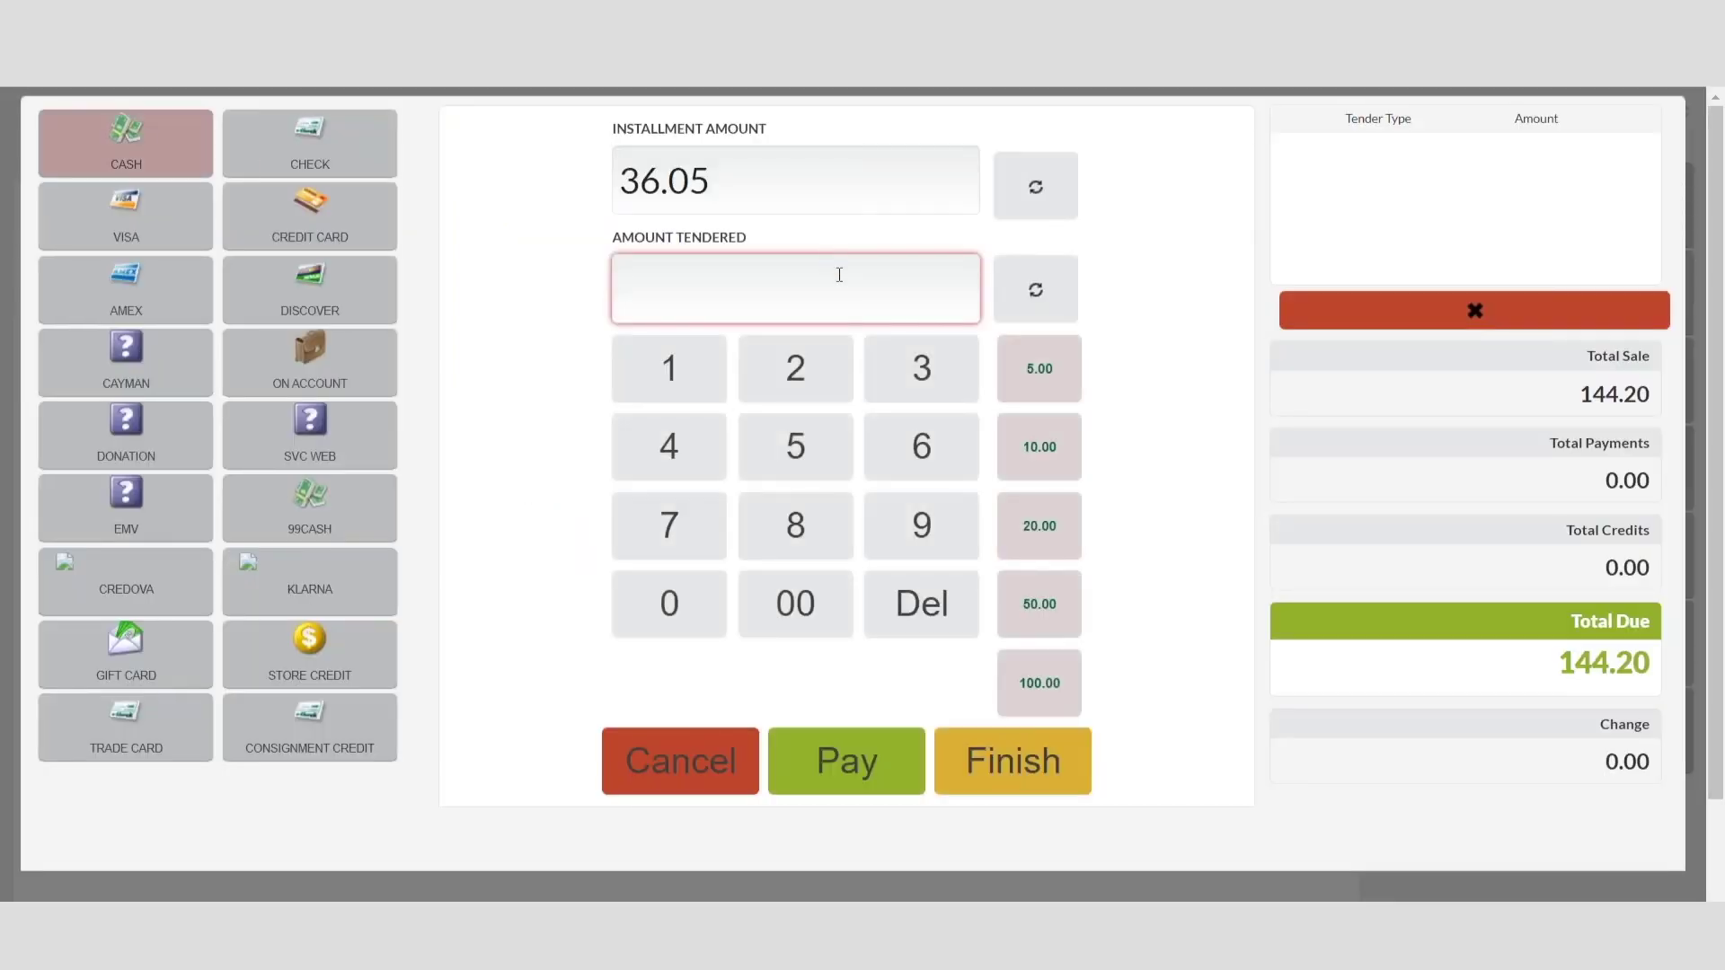
click(932, 386)
click(932, 437)
click(682, 611)
click(795, 446)
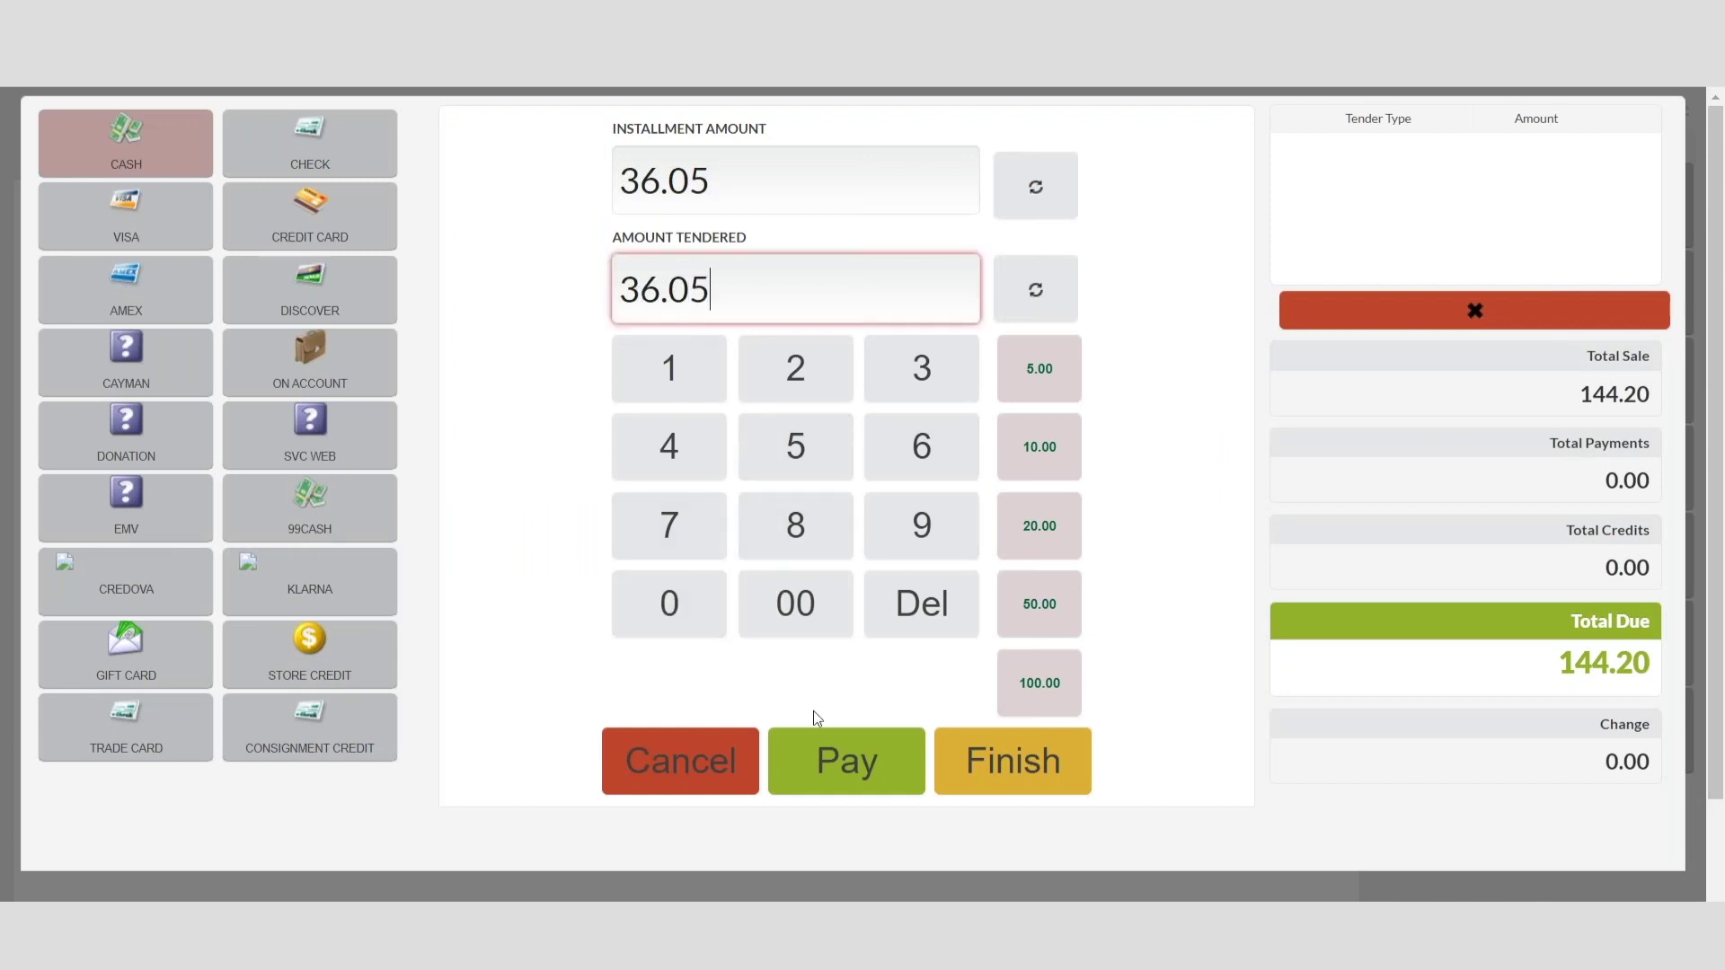
click(842, 765)
click(1022, 765)
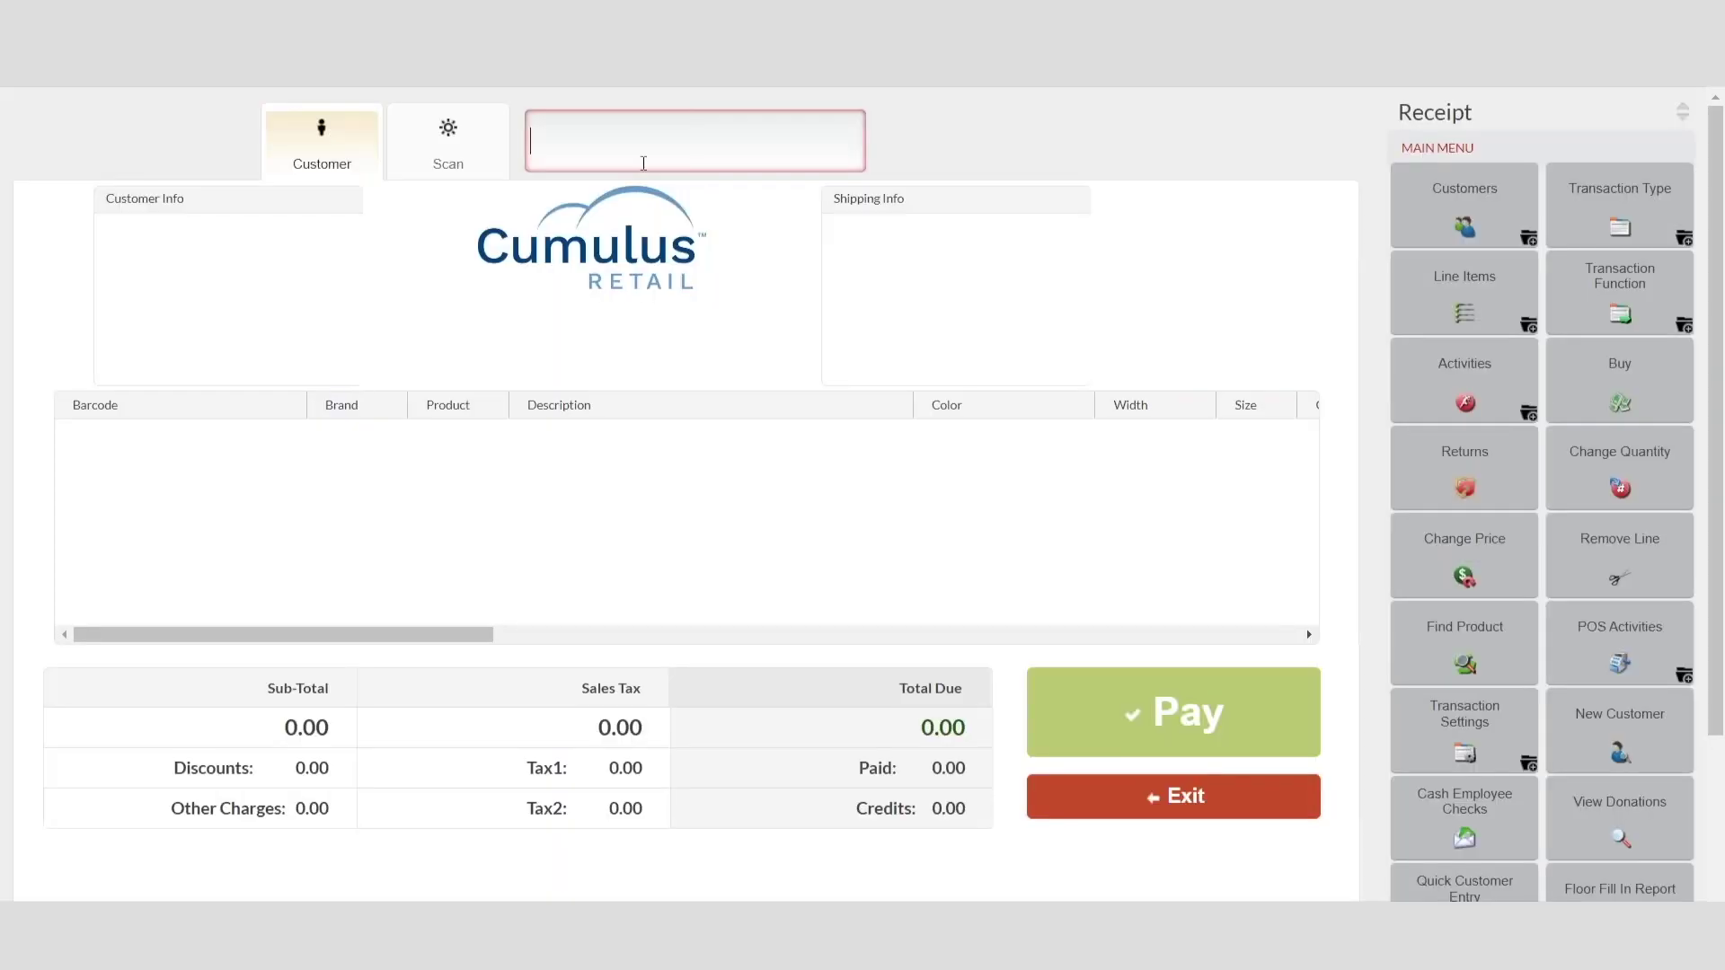
click(643, 146)
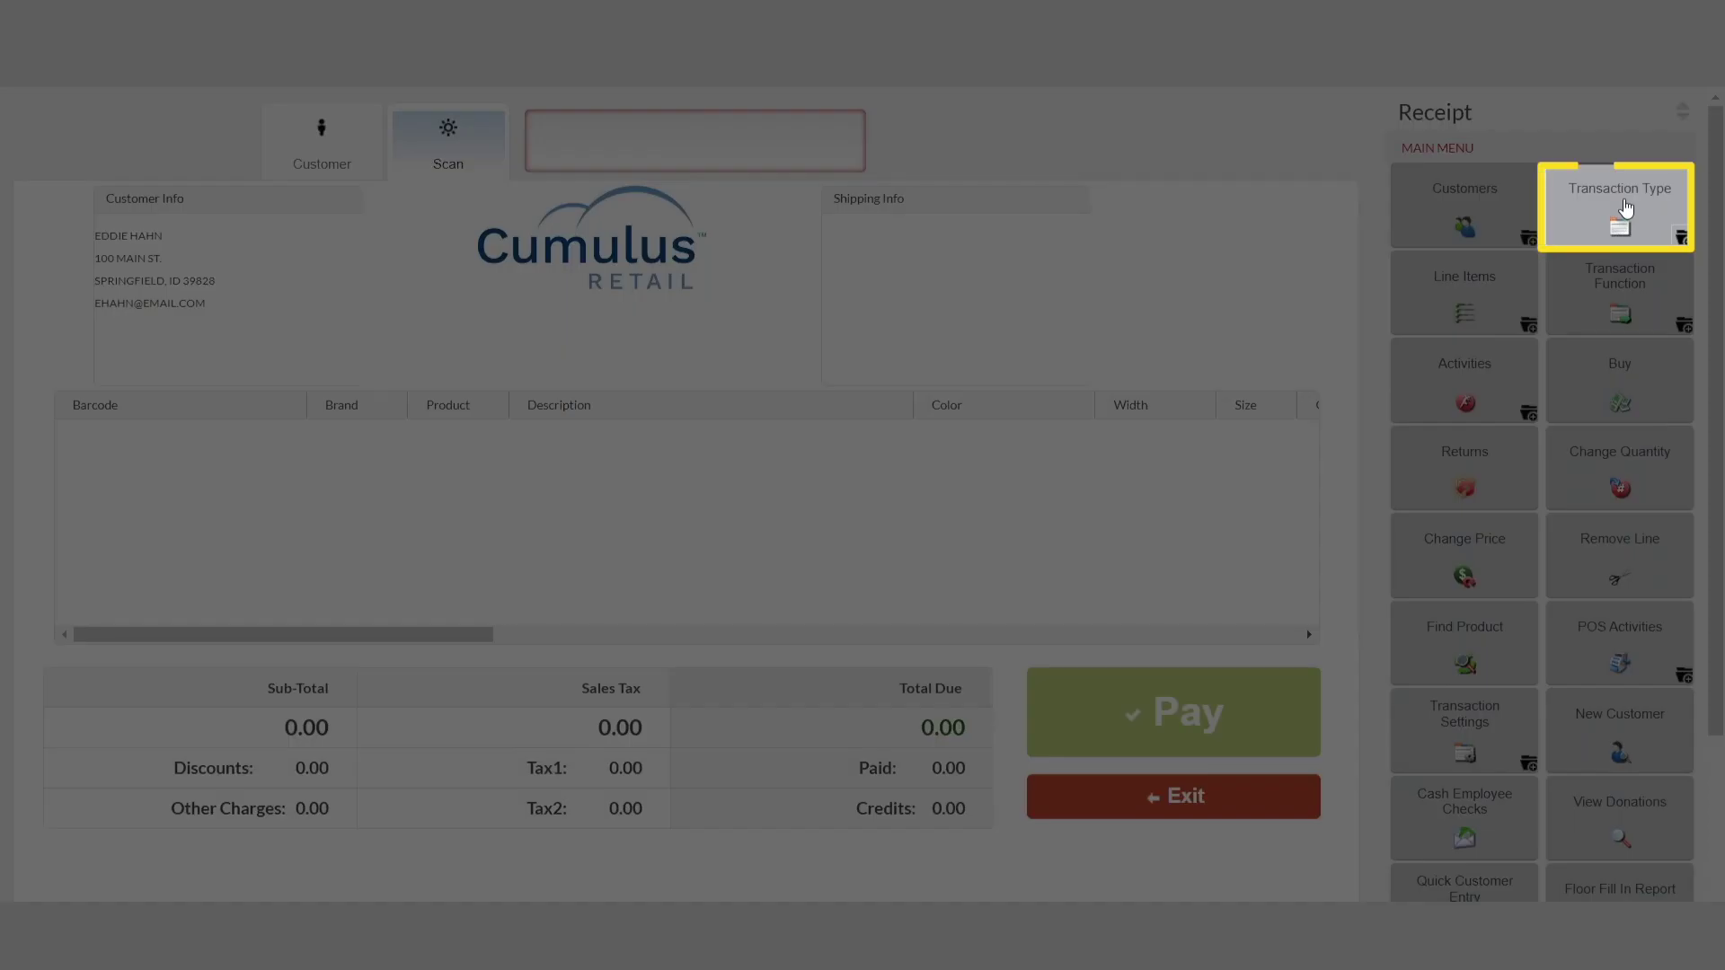
Step: Recall the special order with 108.15 due through Layaway/SO Installment
click(1625, 208)
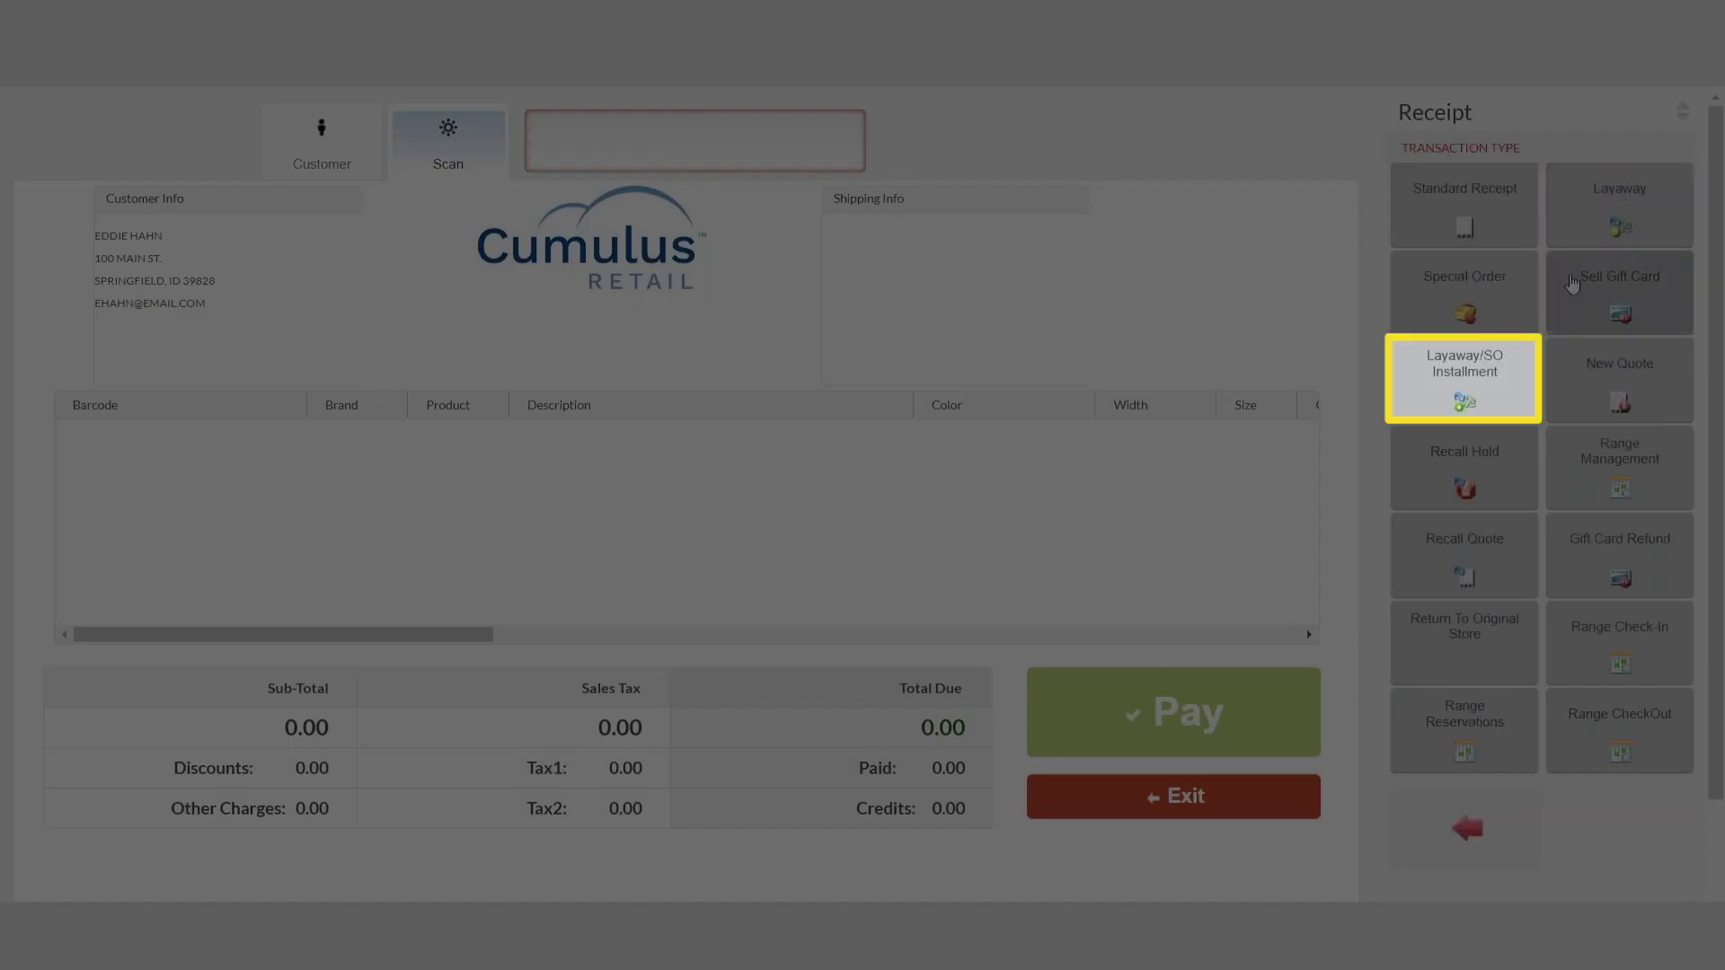
click(1489, 379)
click(432, 274)
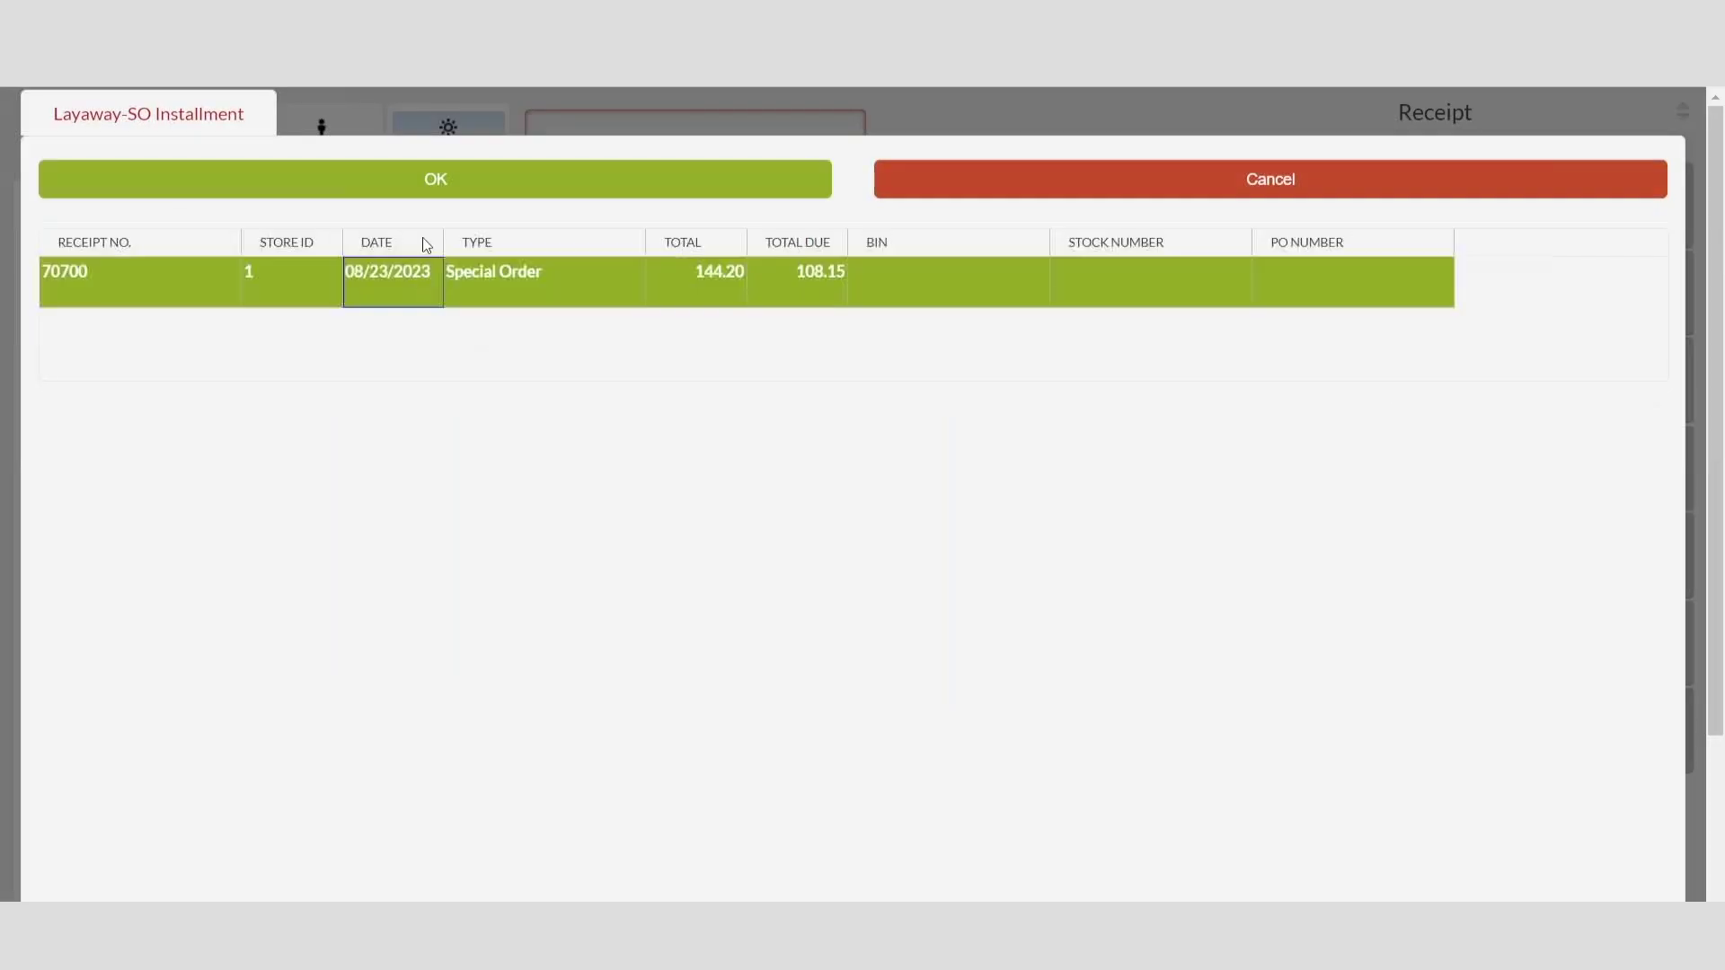
click(434, 184)
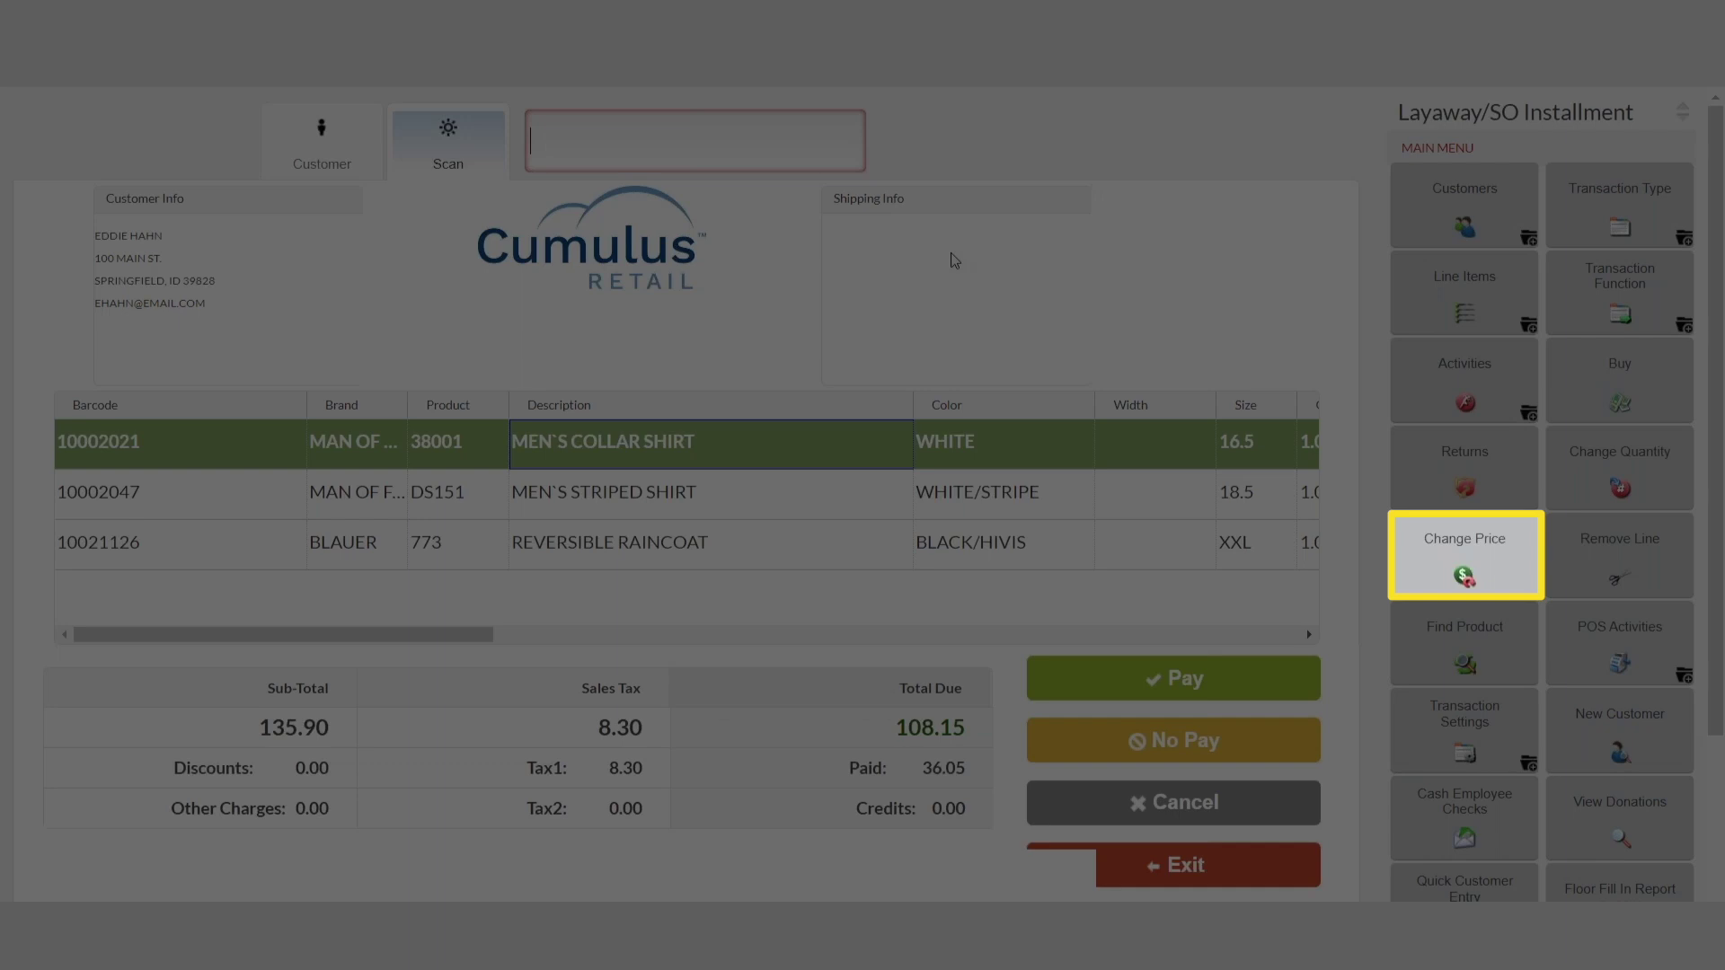
Step: Give the collar shirt a 10% off price change with discount reason EMPLOYEE
click(1466, 569)
click(632, 342)
click(813, 397)
click(813, 673)
click(926, 674)
click(999, 822)
click(982, 896)
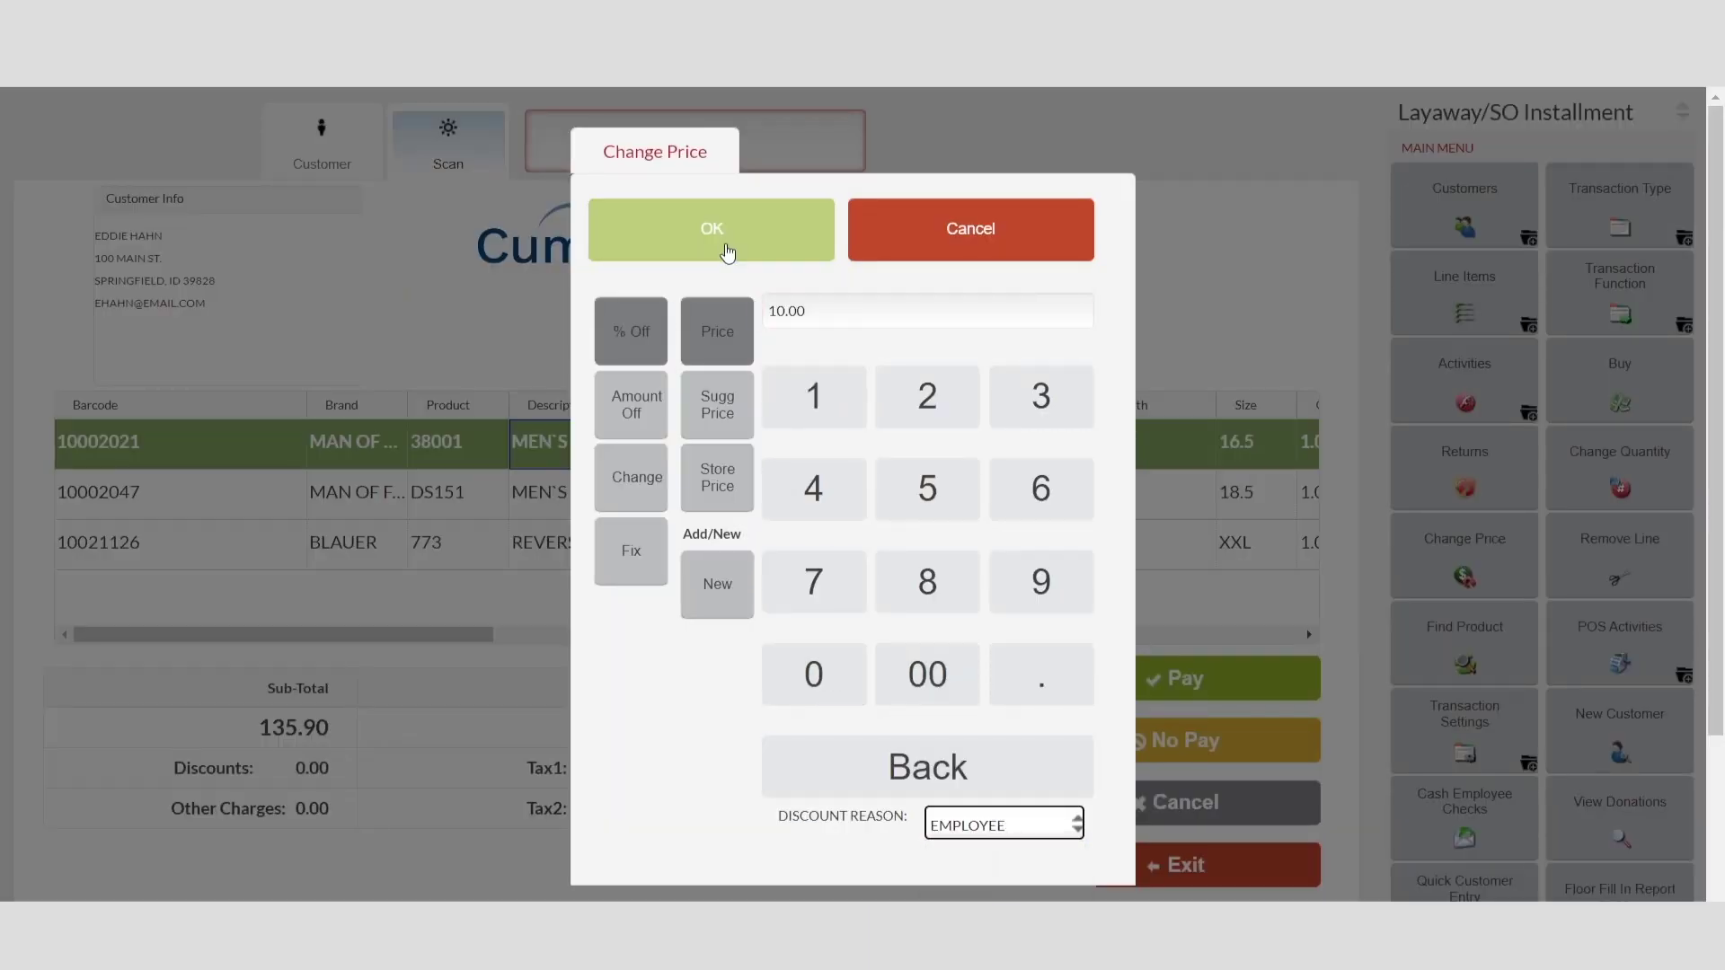
click(727, 252)
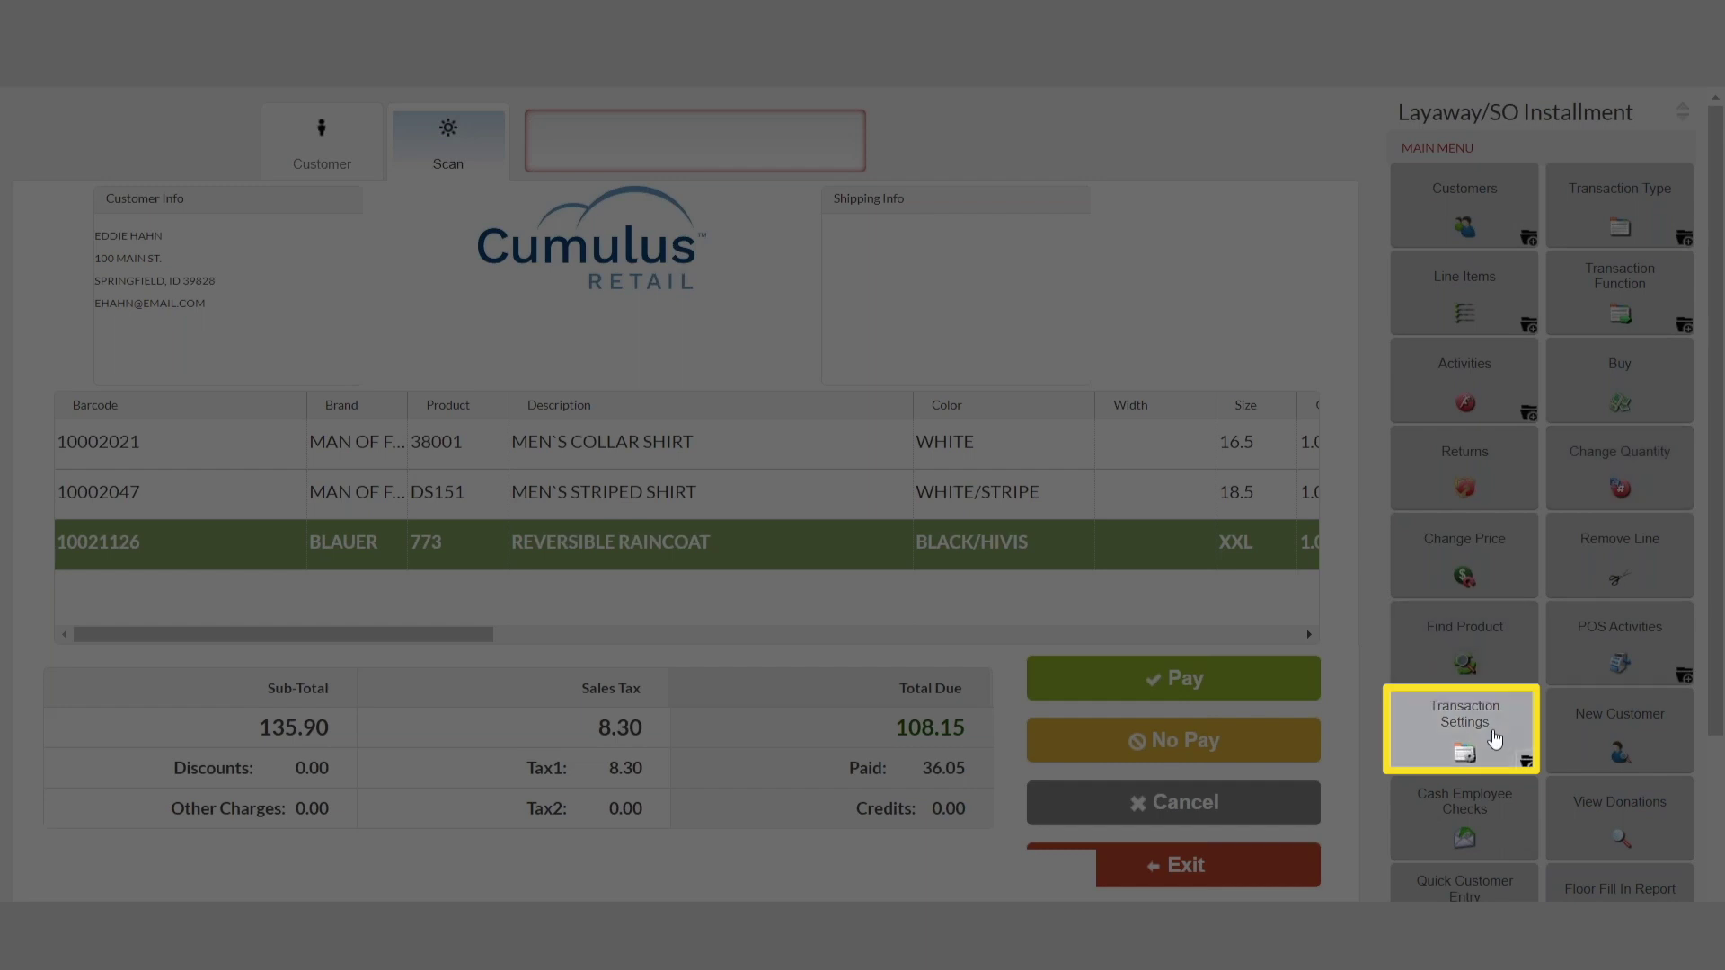
Step: Enter a 10.00 discount with reason EMPLOYEE from the transaction settings
click(1470, 742)
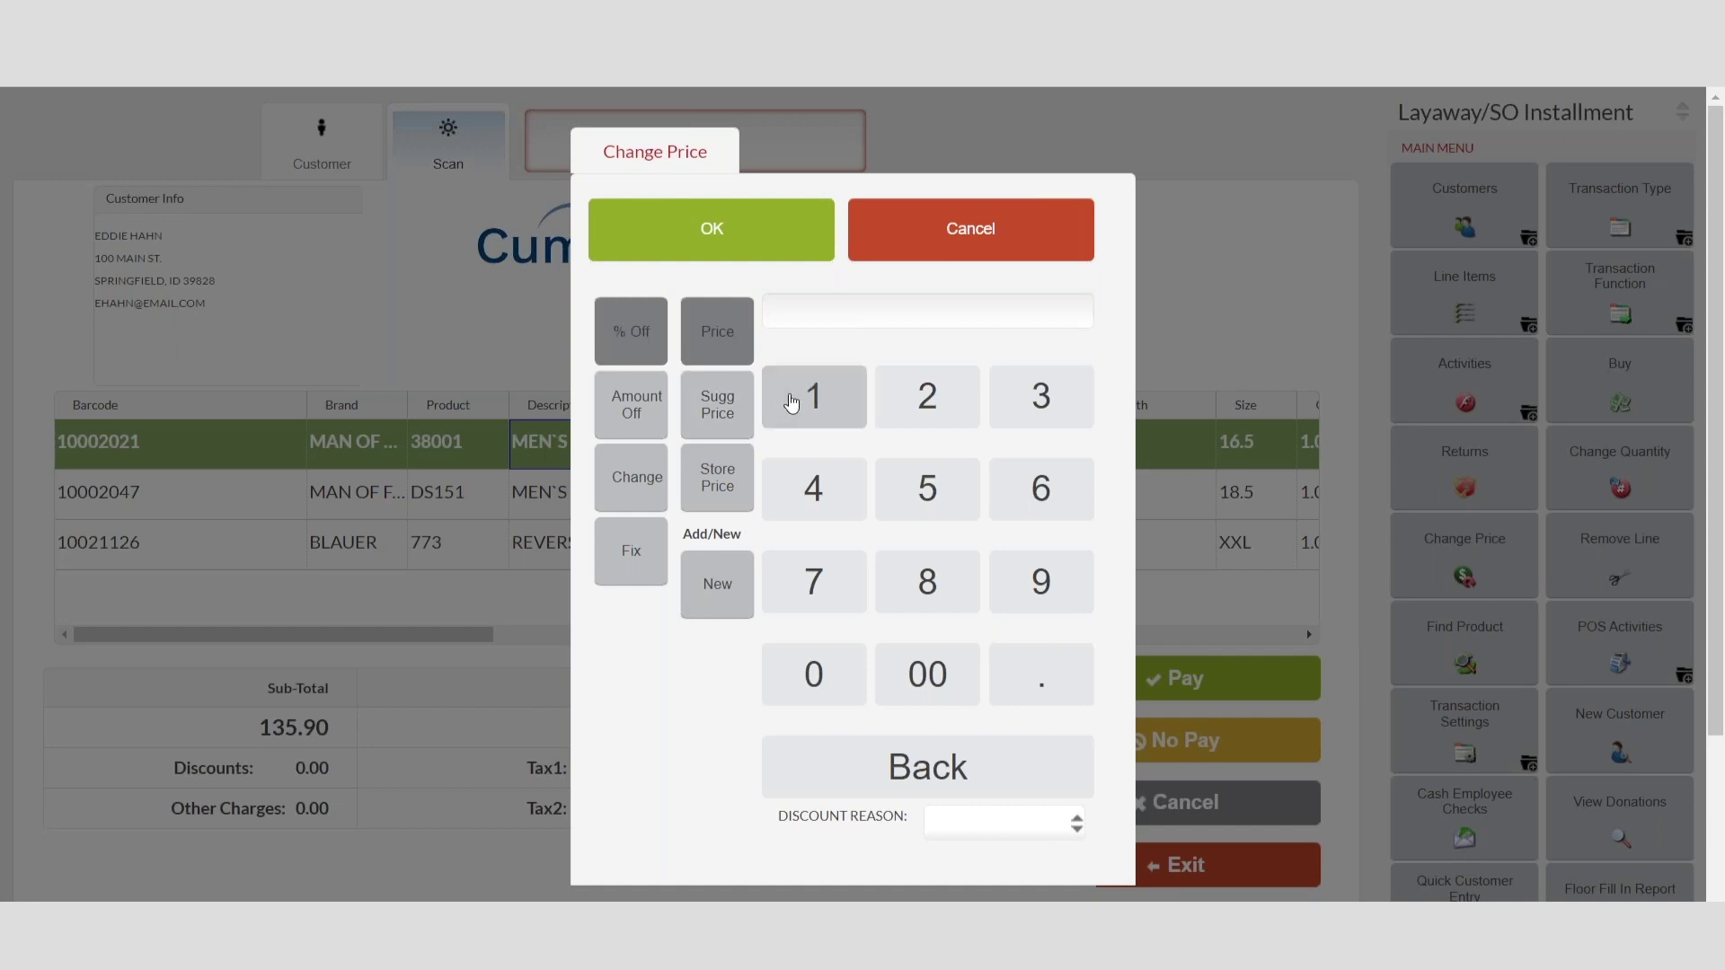
click(791, 396)
click(820, 685)
click(925, 682)
click(997, 825)
click(988, 887)
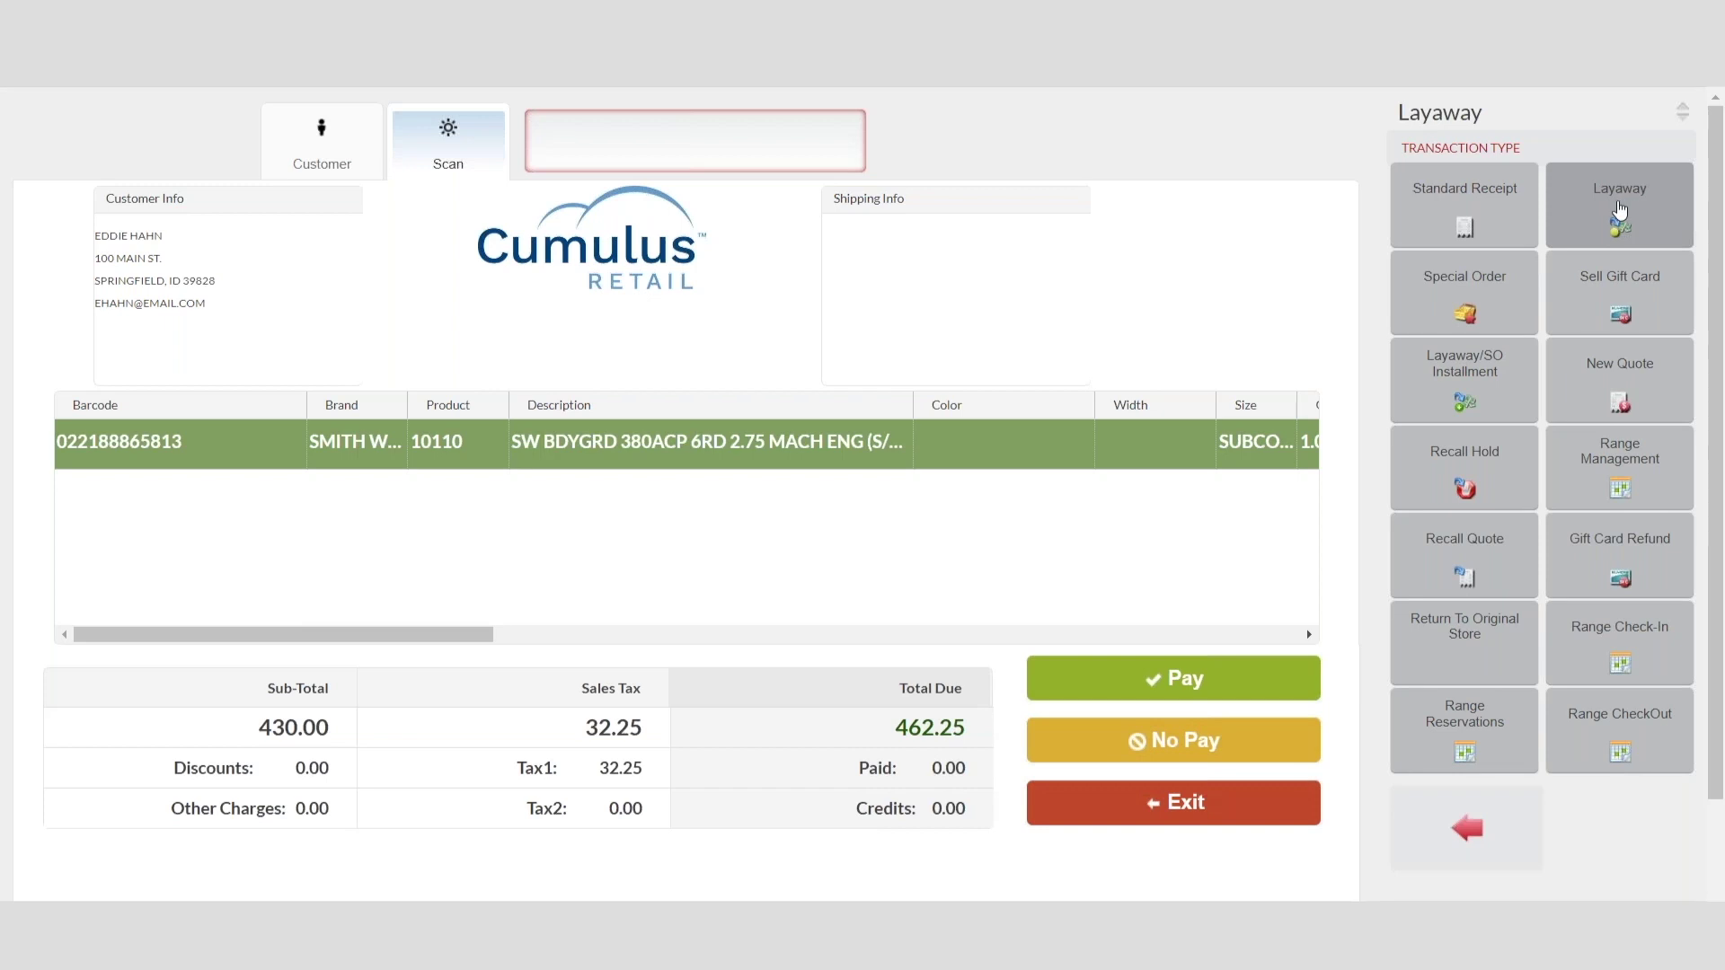
Step: Bring up the payment screen for the 462.25 layaway of firearm item 10110
click(1139, 685)
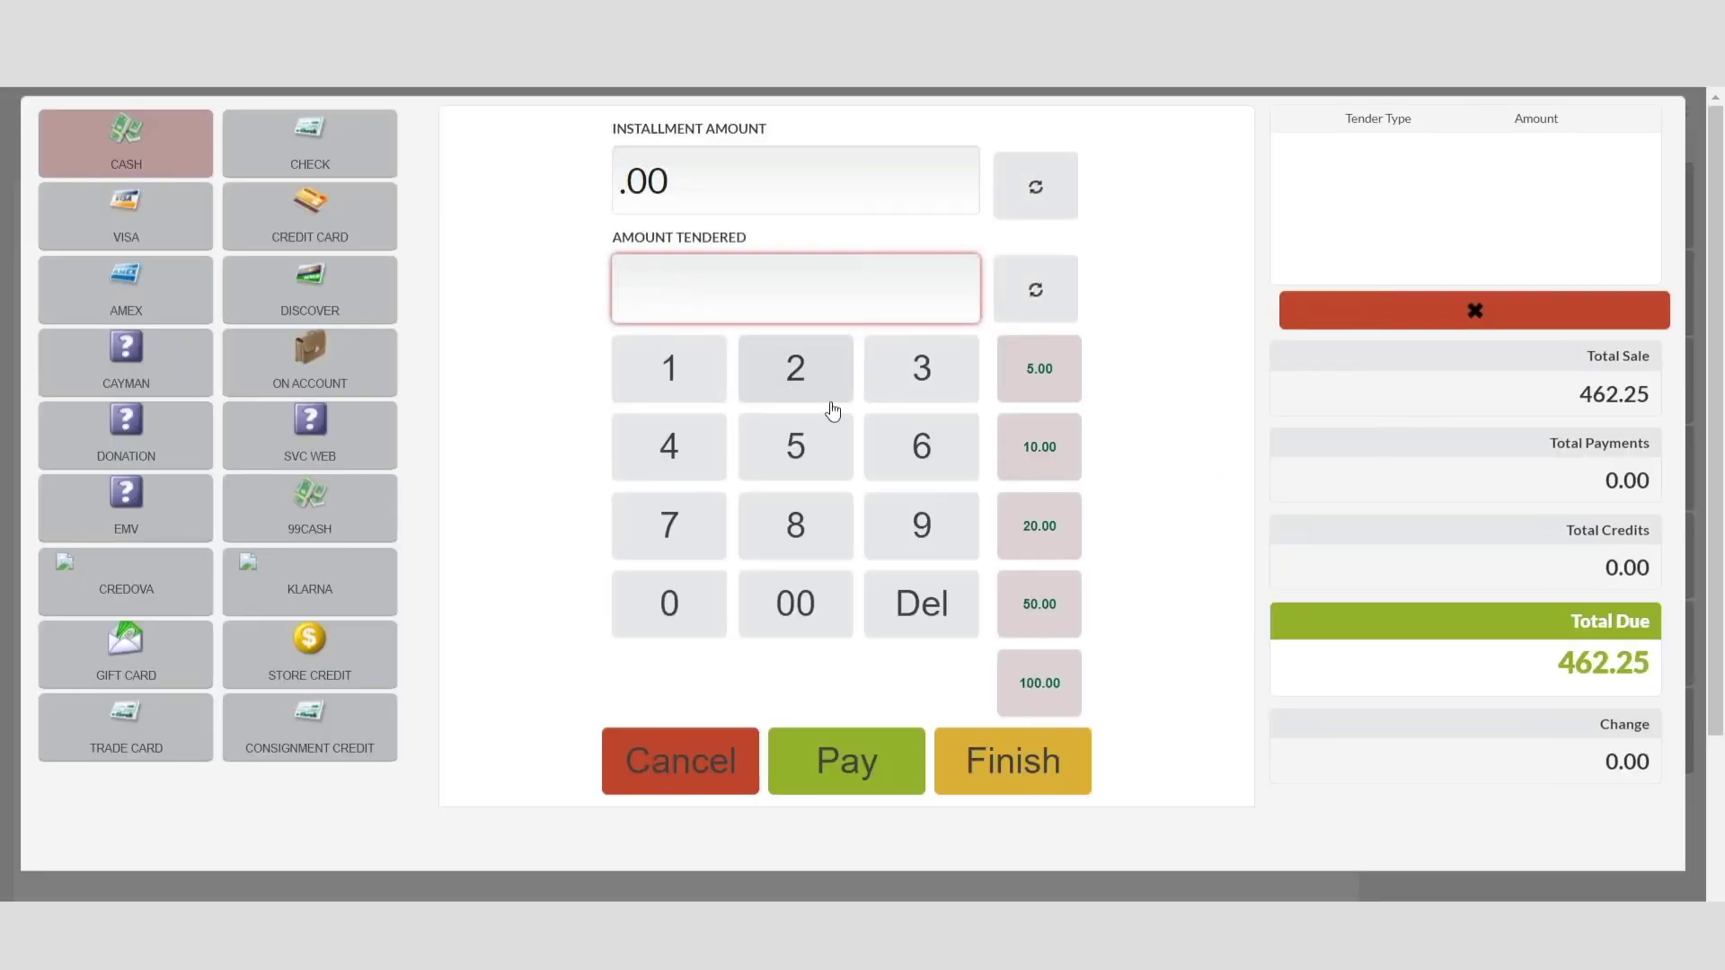
Step: Record a 300.00 cash partial payment on the layaway and finish the receipt
click(918, 374)
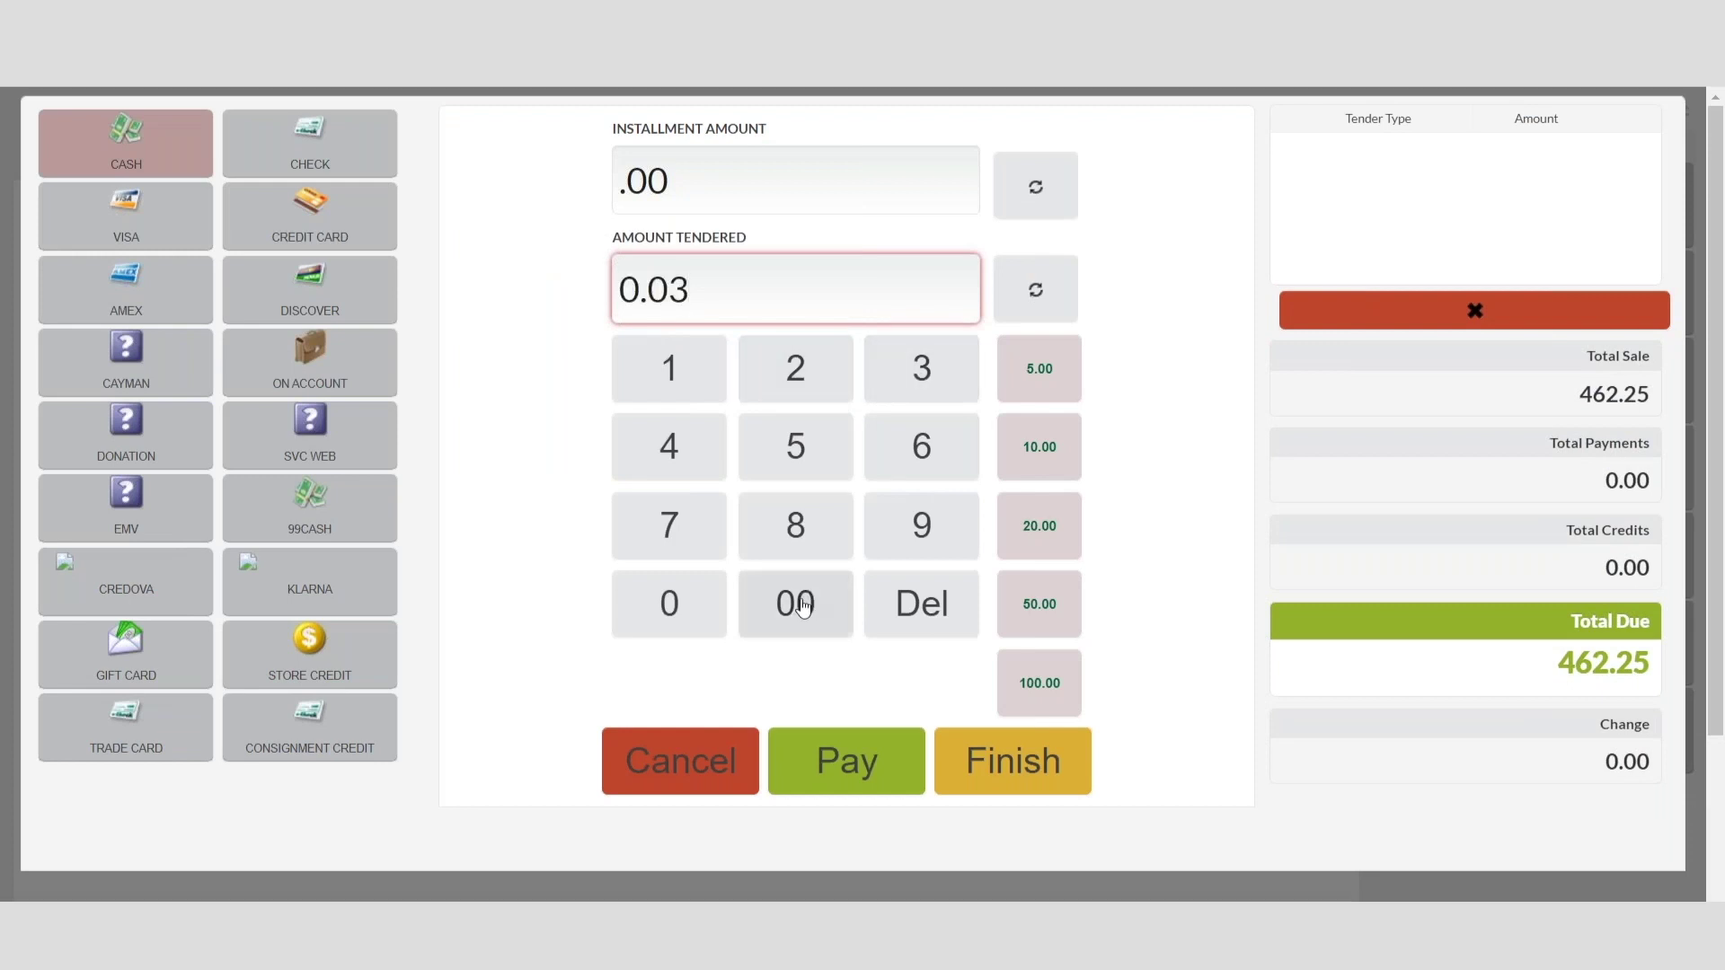
click(777, 612)
click(777, 612)
click(847, 768)
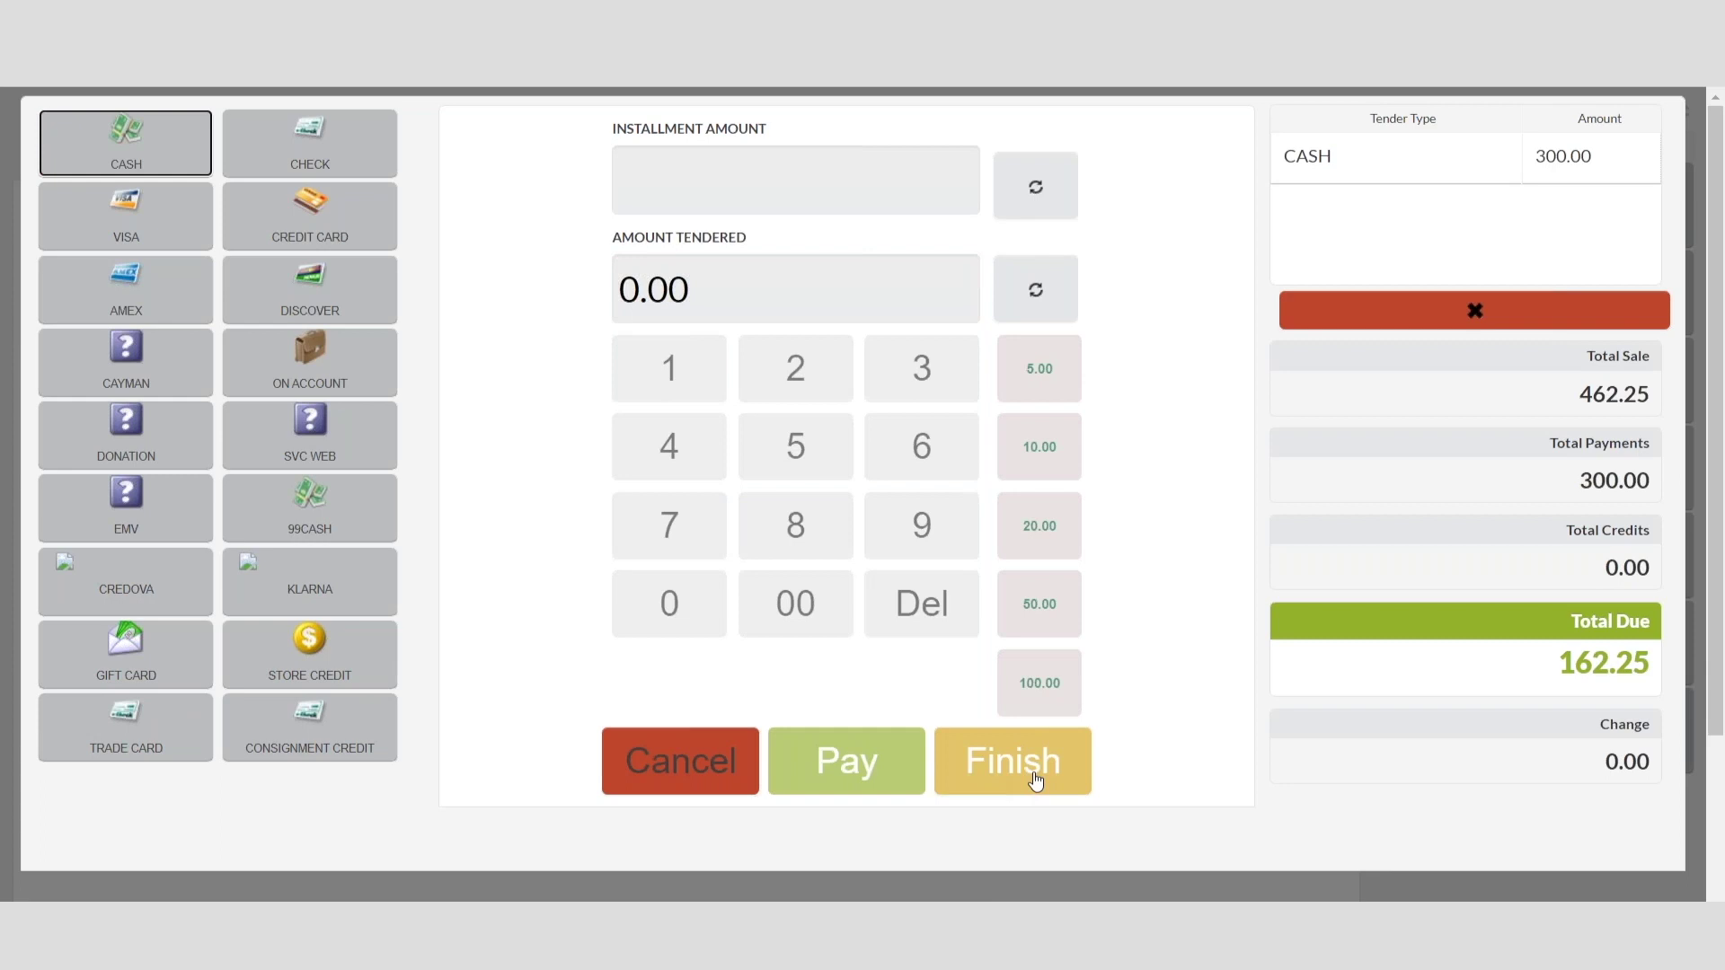
click(1035, 778)
Step: Load the outstanding layaway through Layaway/SO Installment and bring up its payment screen
click(1642, 212)
click(1464, 372)
click(500, 290)
click(485, 188)
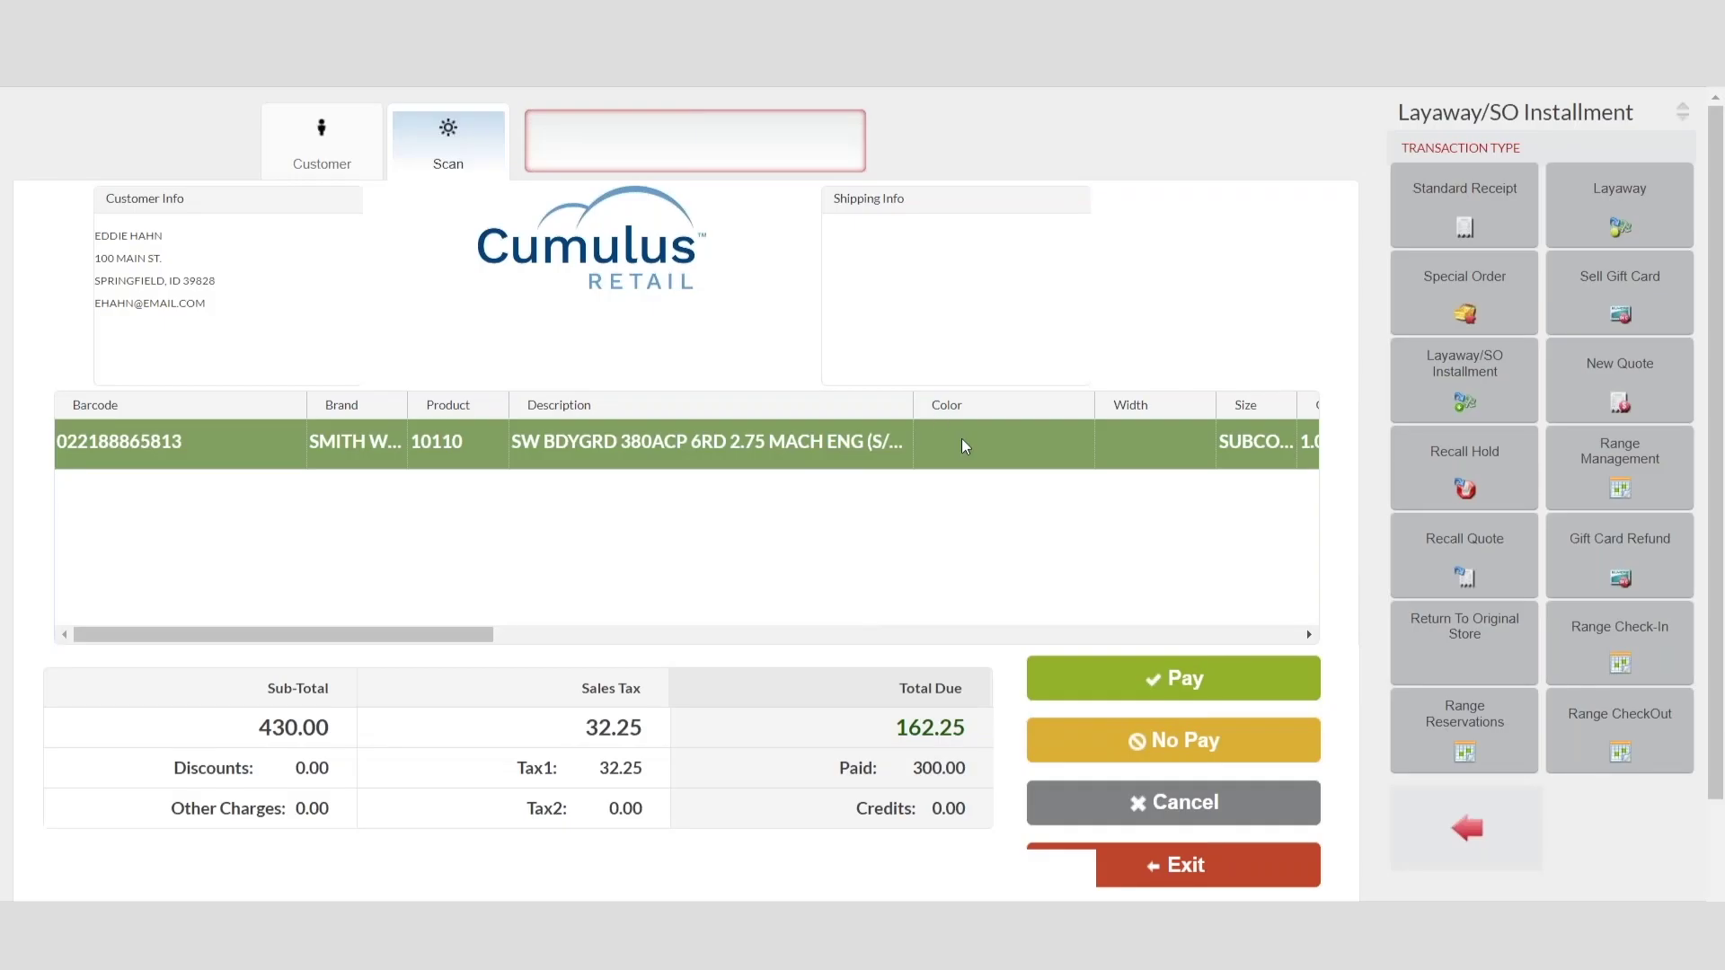
click(1174, 678)
click(893, 569)
Step: Pay the remaining 162.25 in cash and close out the layaway transaction
text(16225)
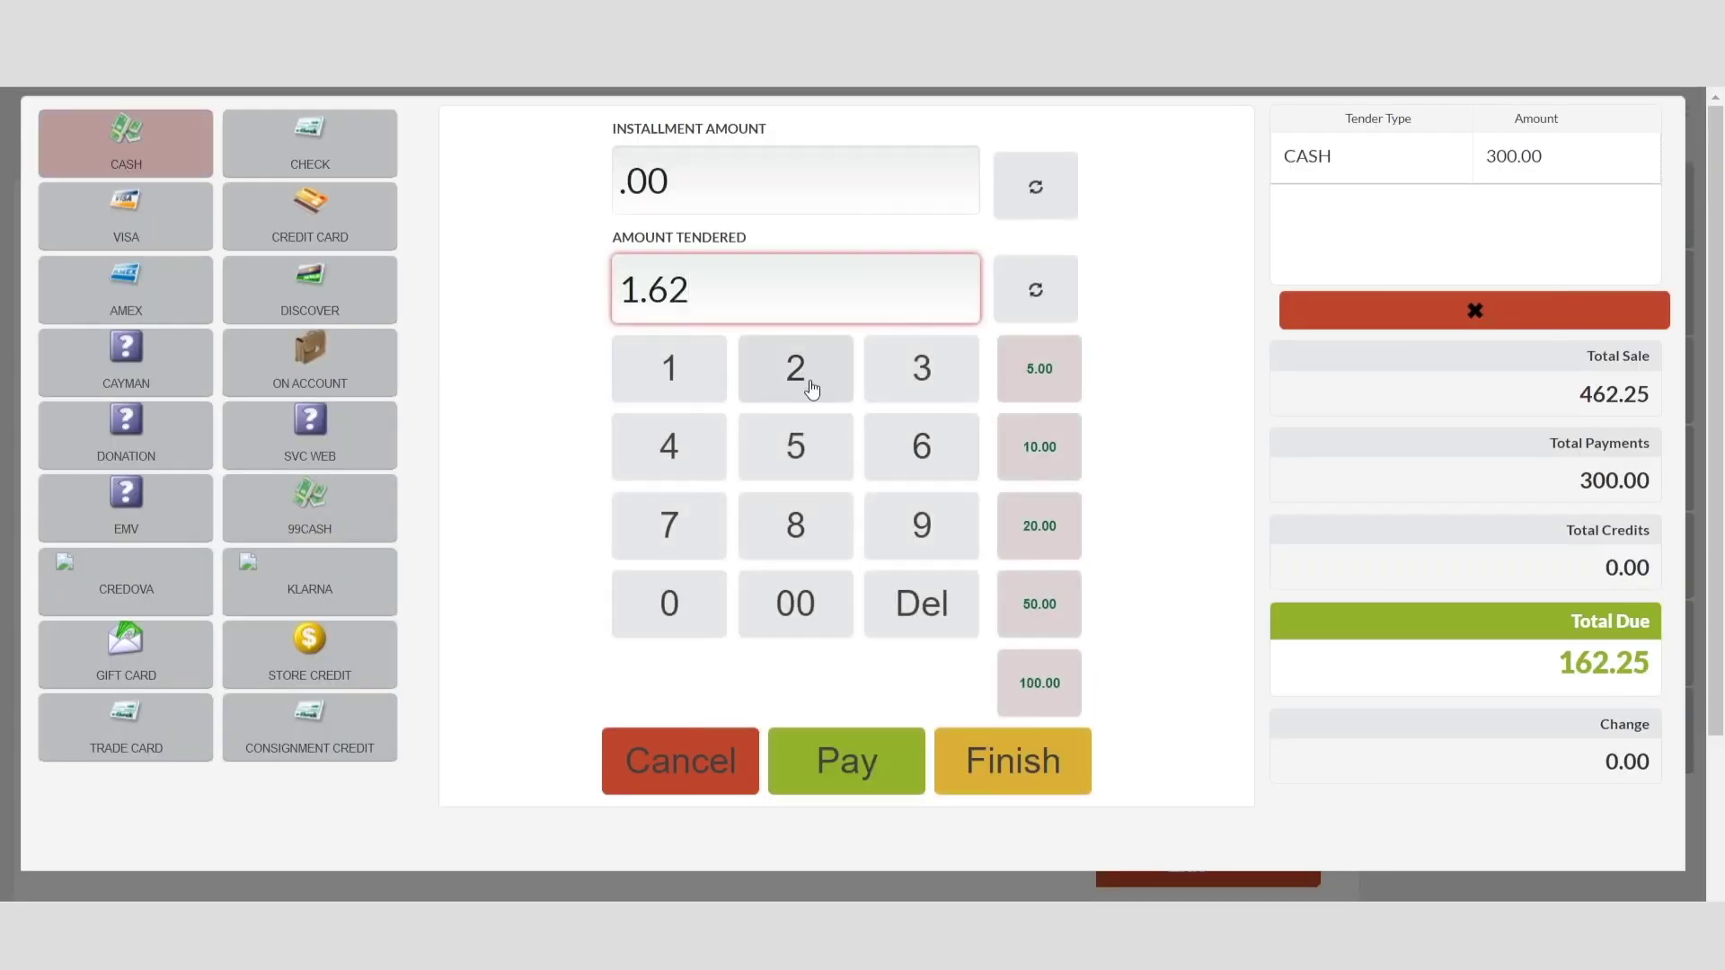
click(840, 761)
click(1045, 768)
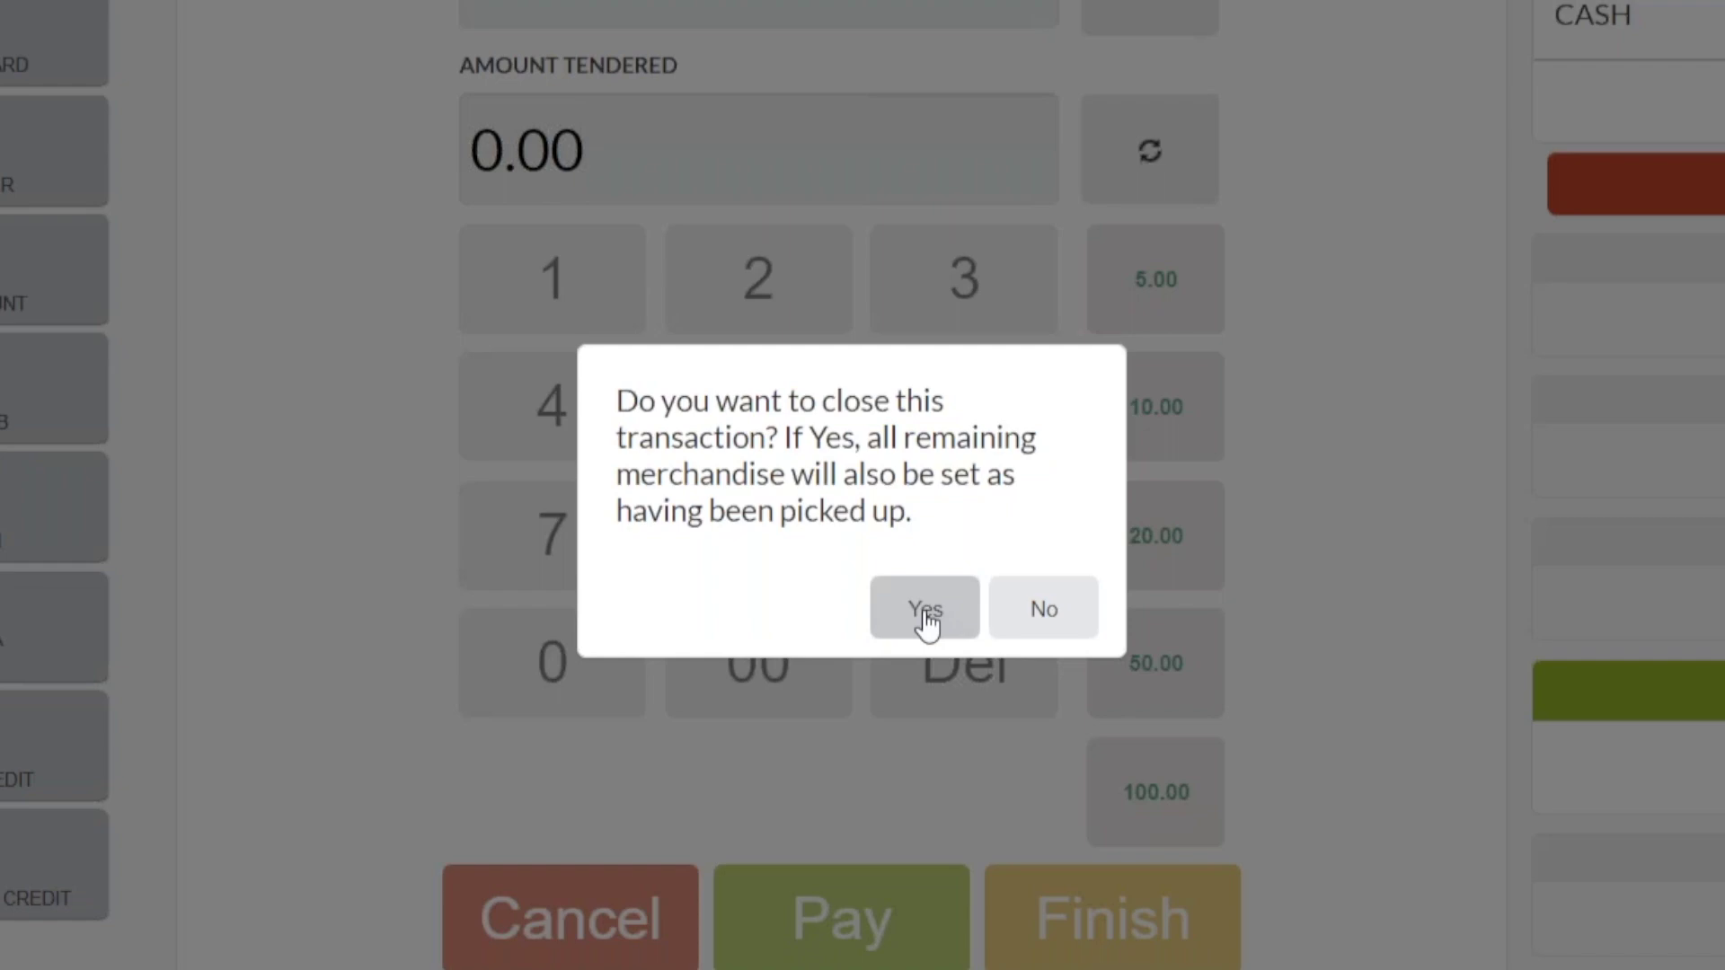
click(925, 620)
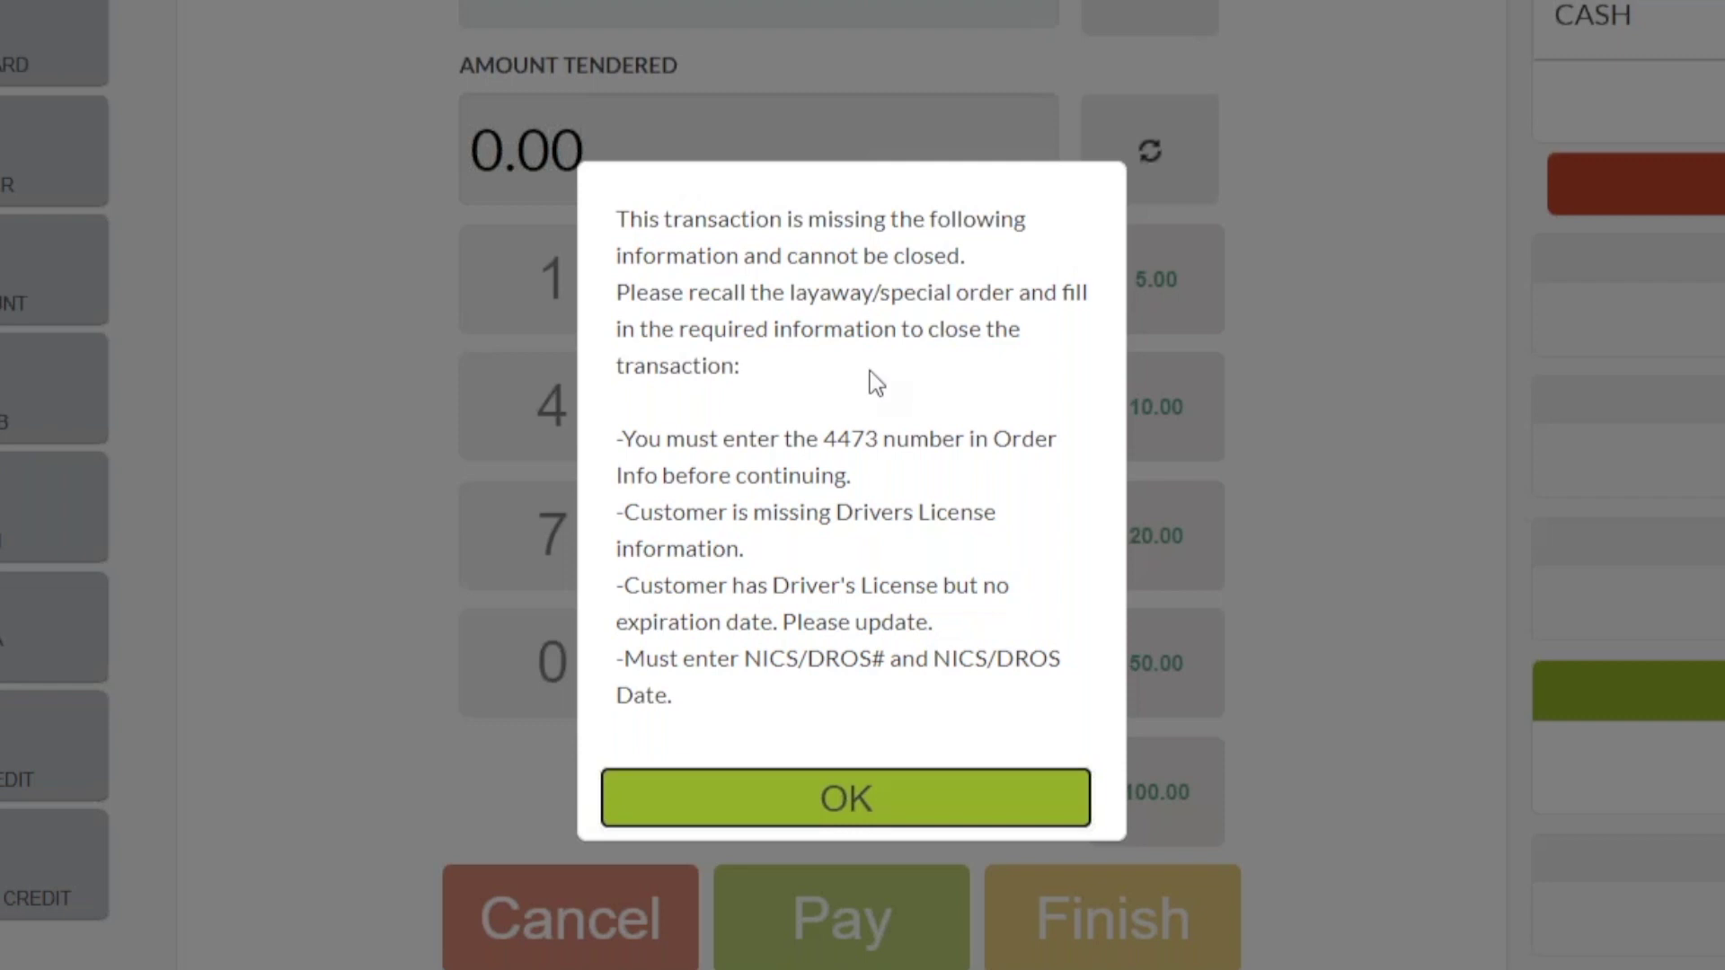
click(868, 796)
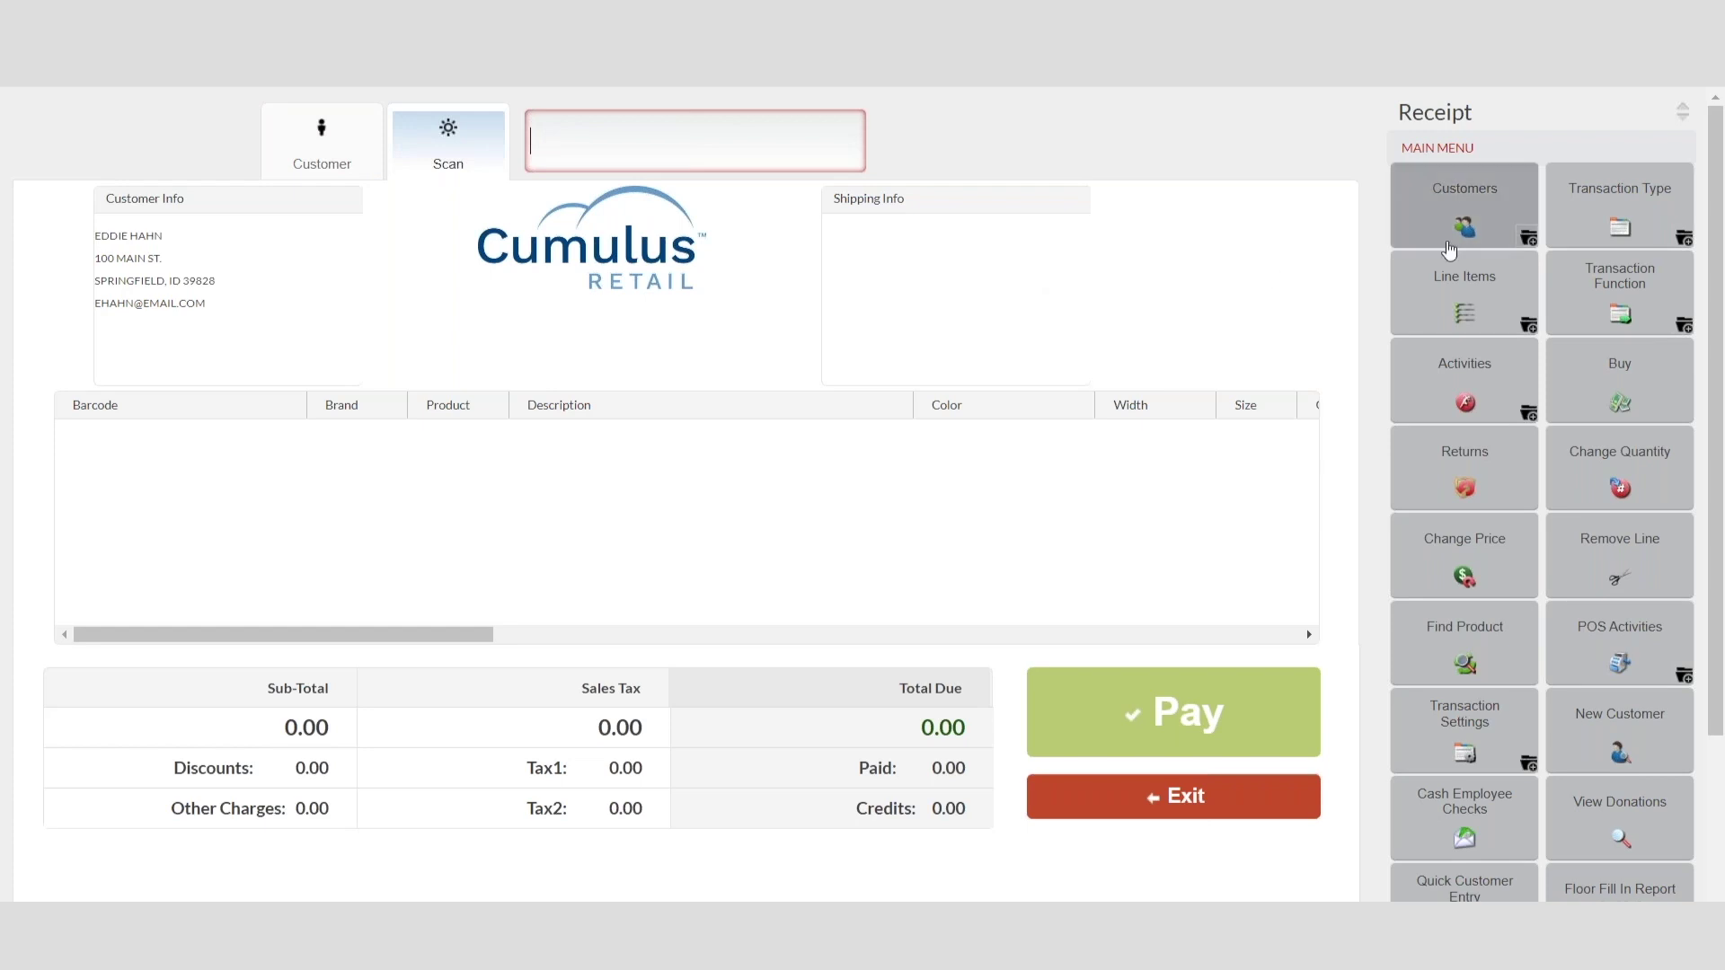
click(1619, 205)
Step: Retrieve layaway receipt 70701 from the Layaway/SO Installment list
click(1464, 377)
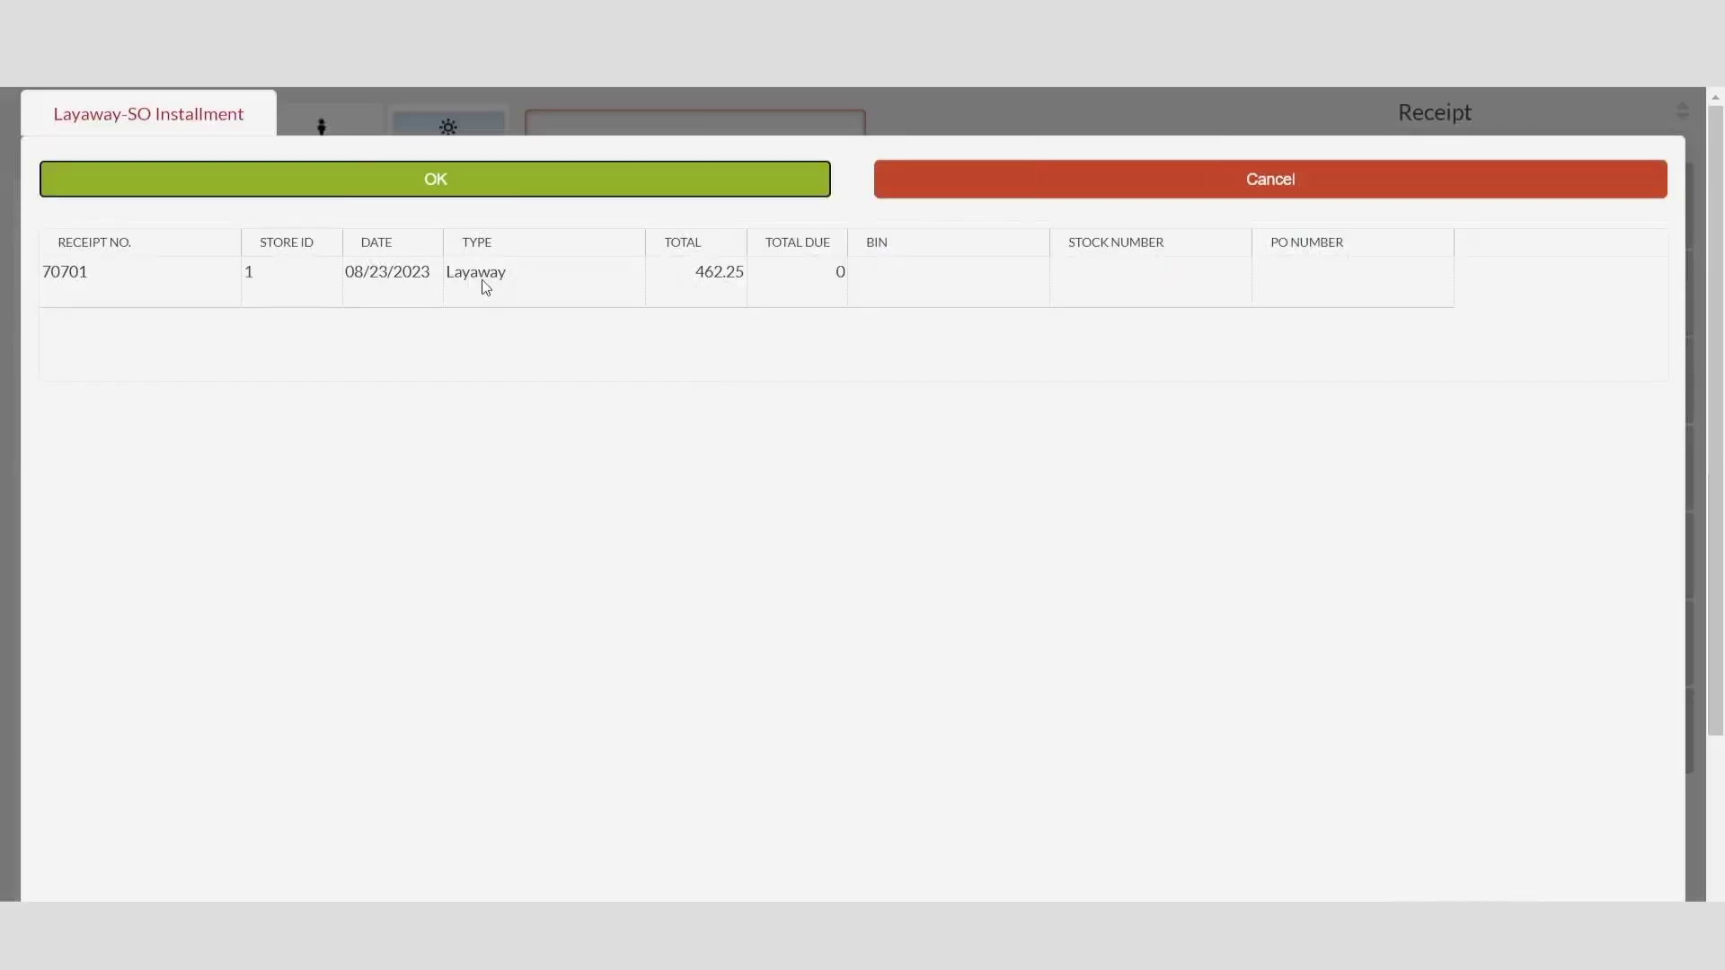
click(483, 281)
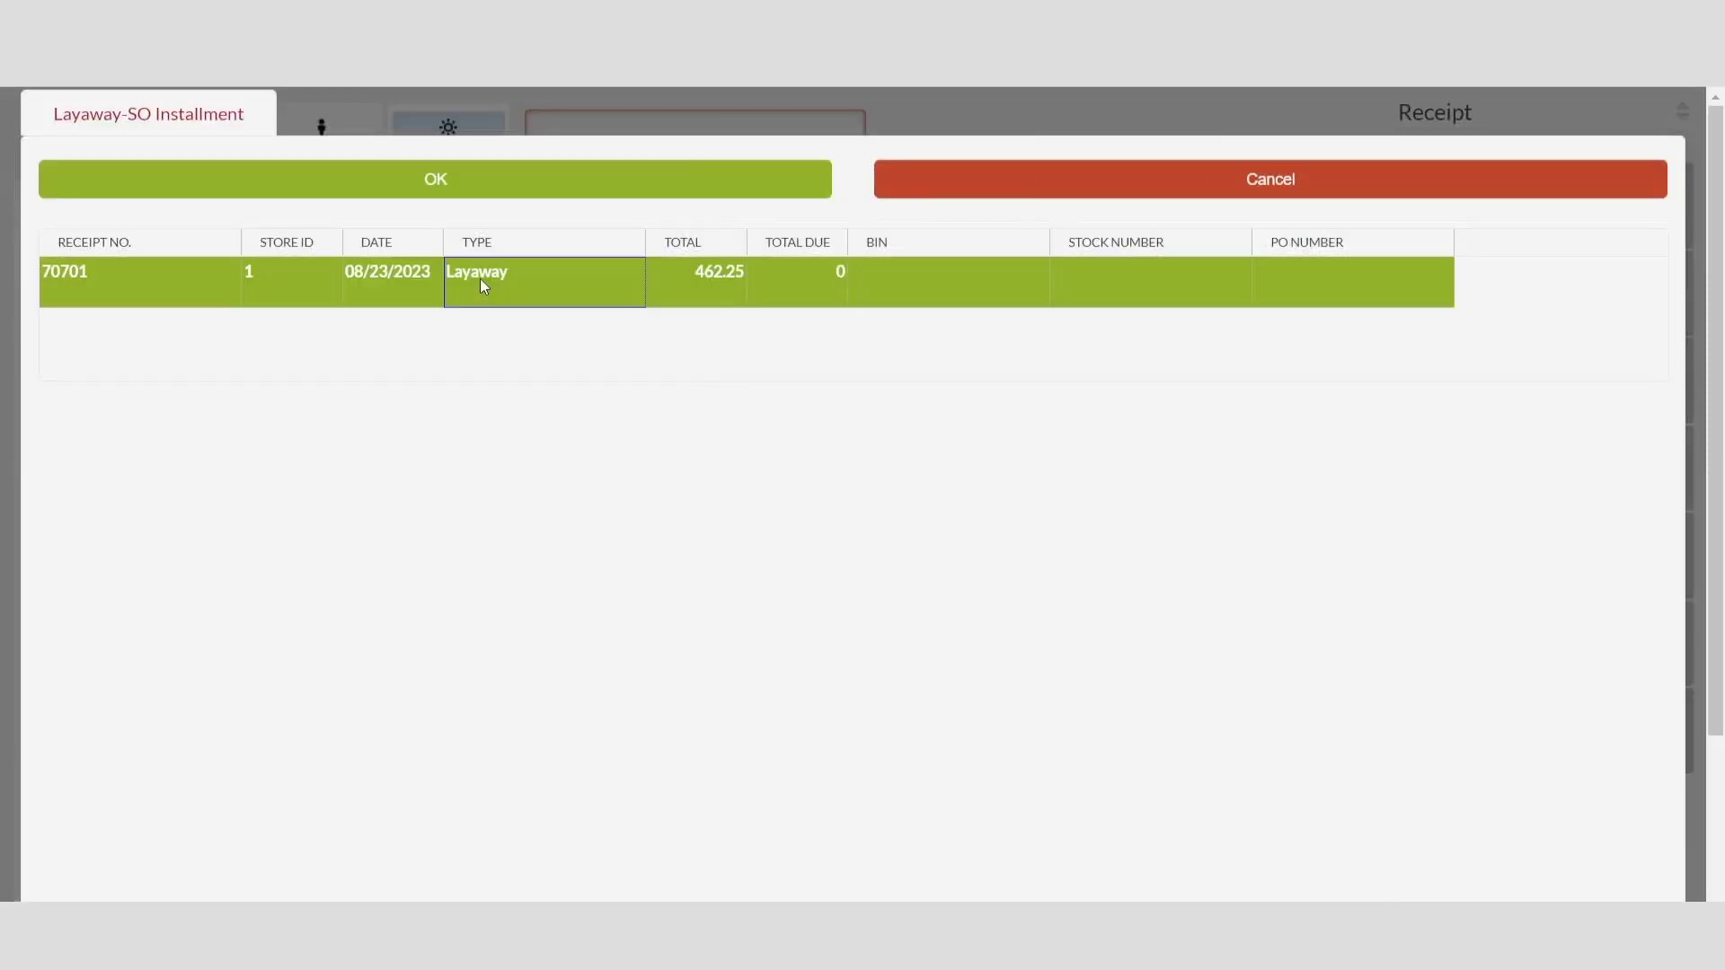
click(489, 184)
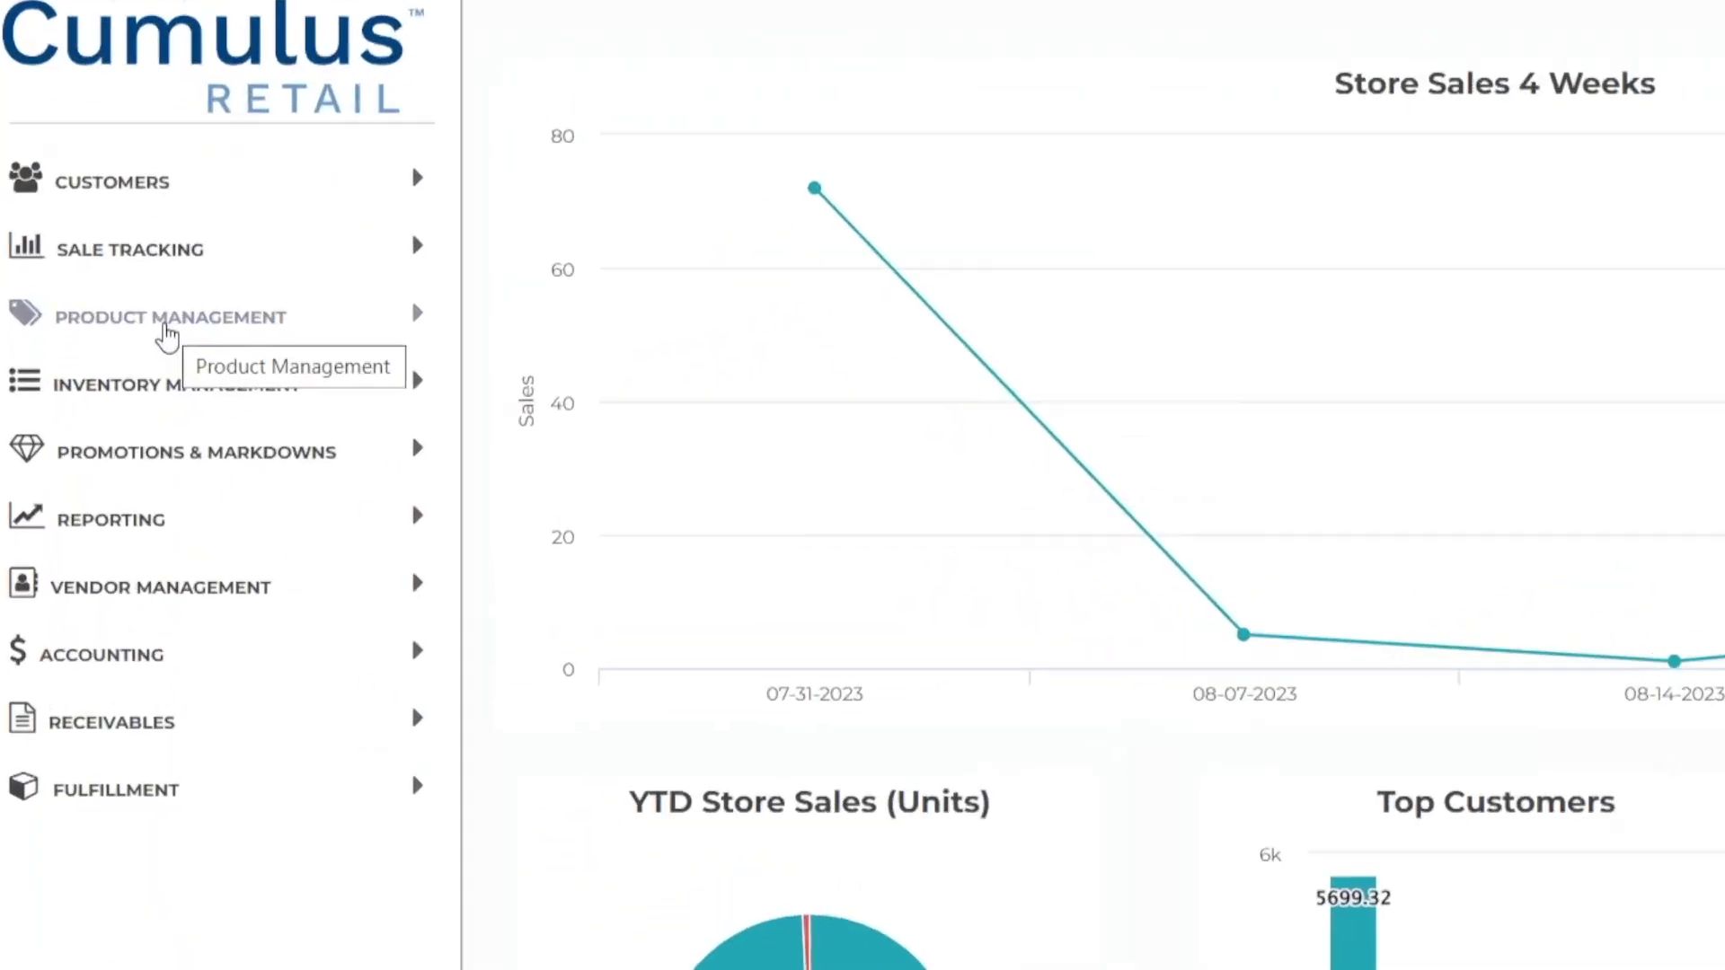
Step: Open the product search and add a first condition, Has Default Image = NO
click(192, 284)
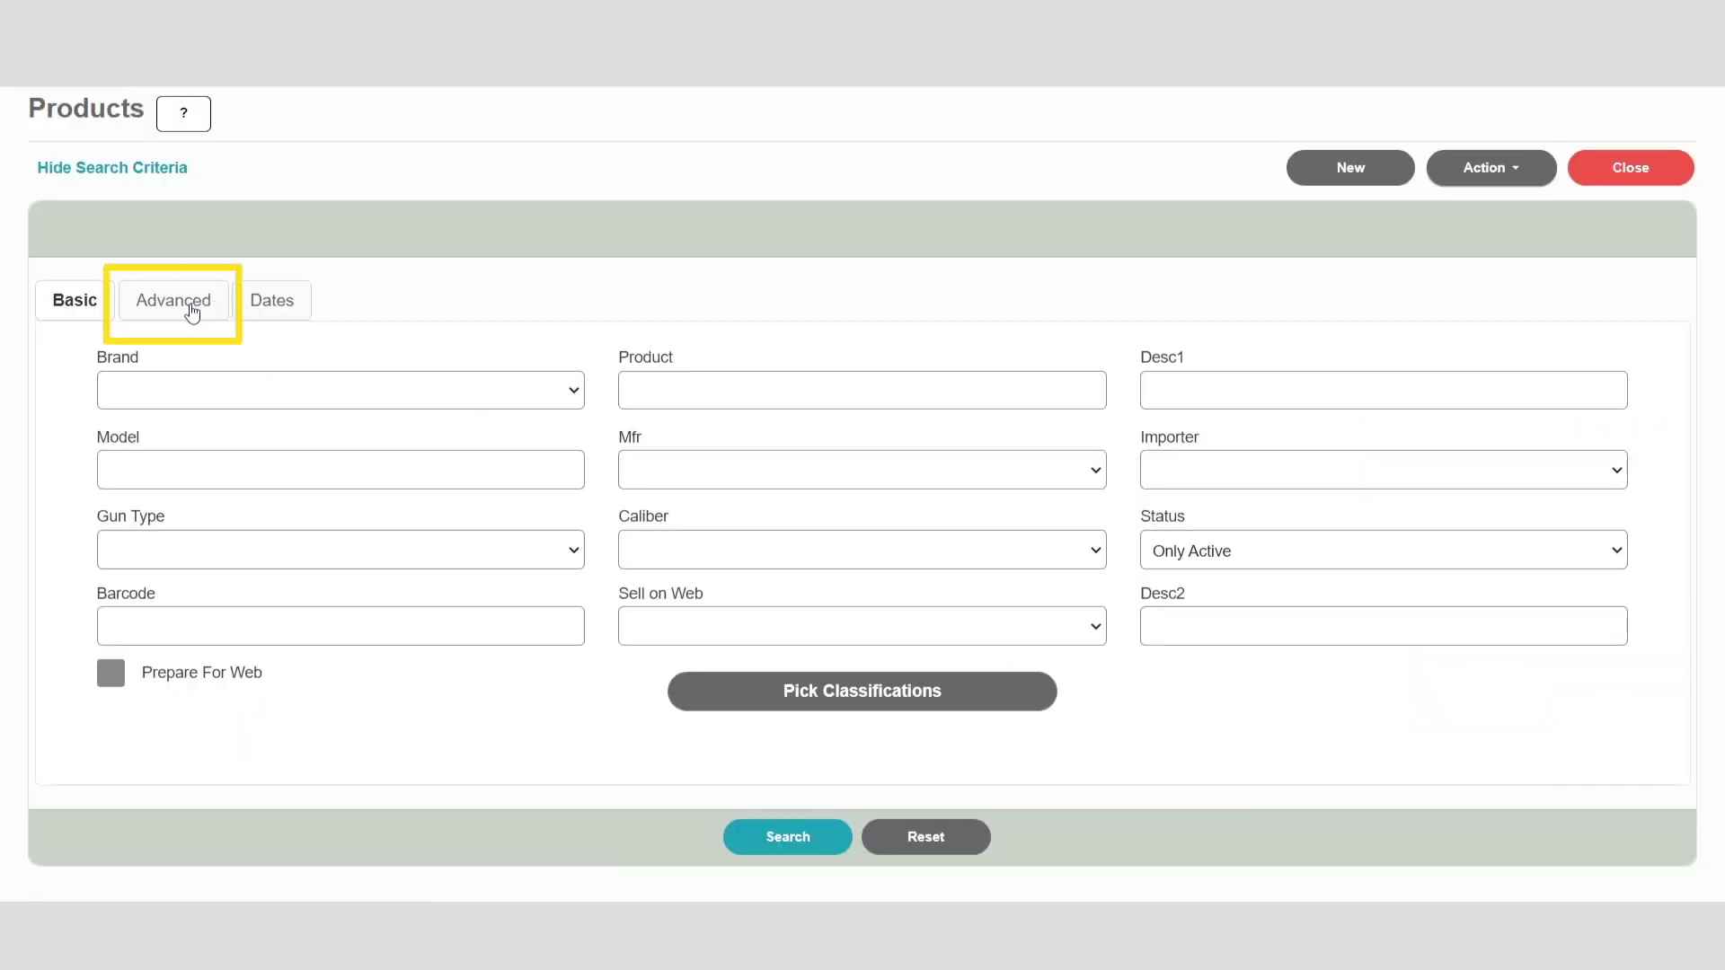
click(177, 308)
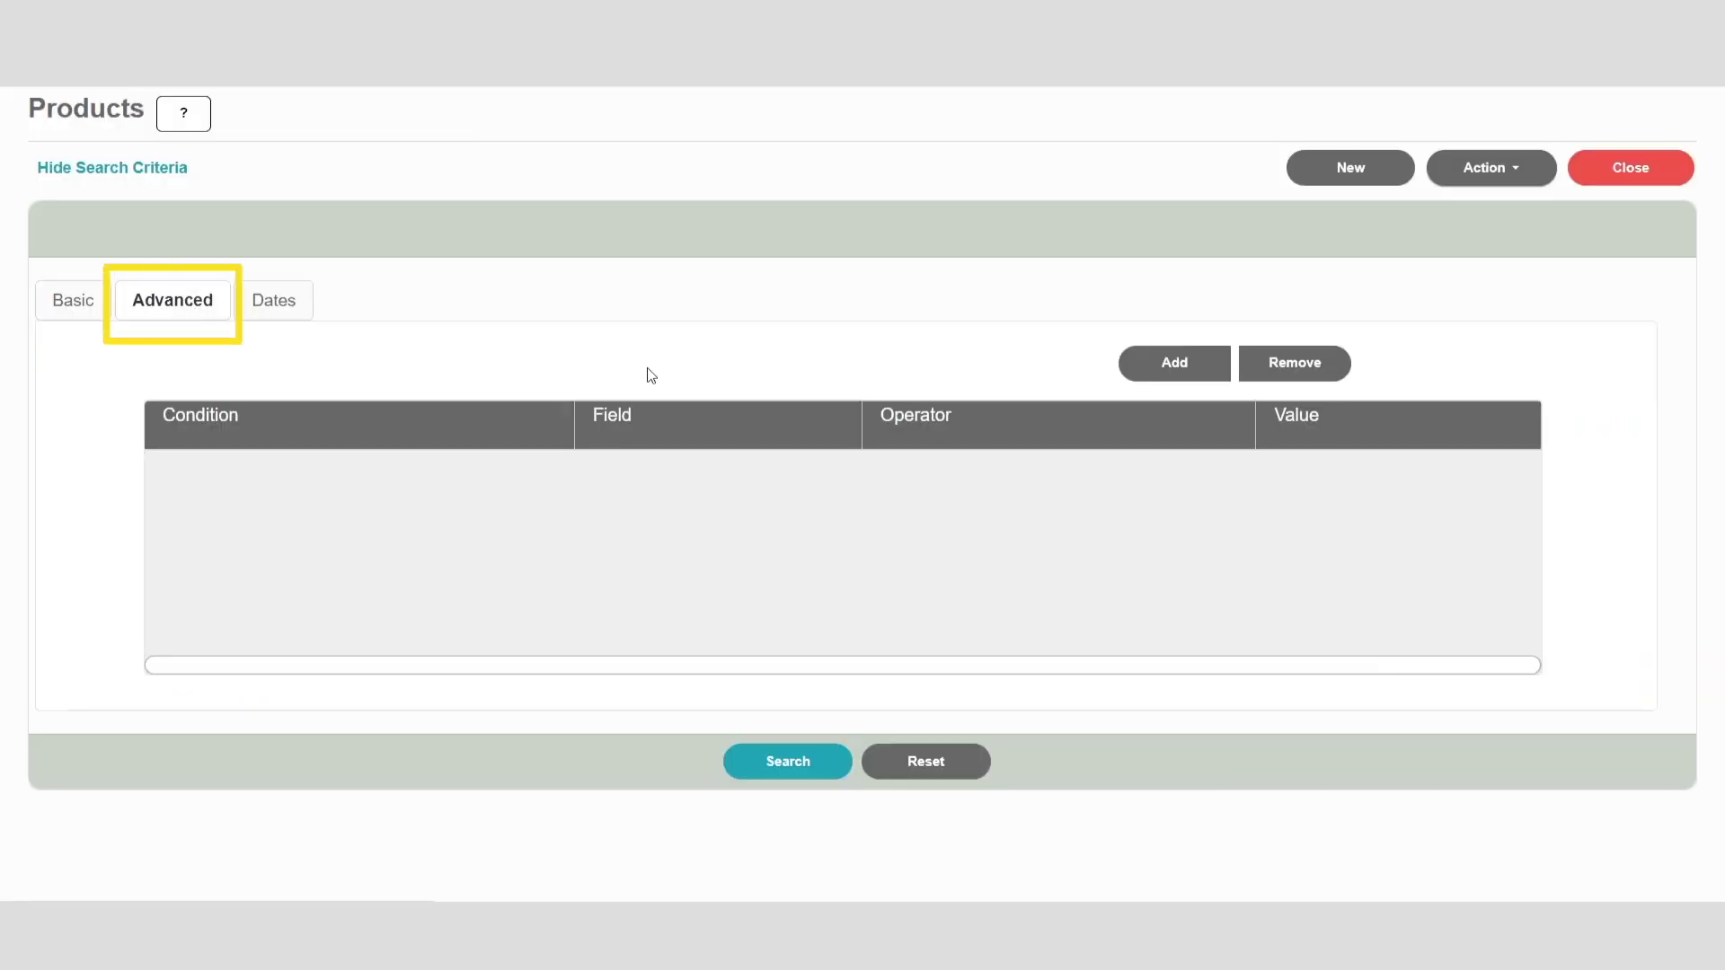
click(1177, 364)
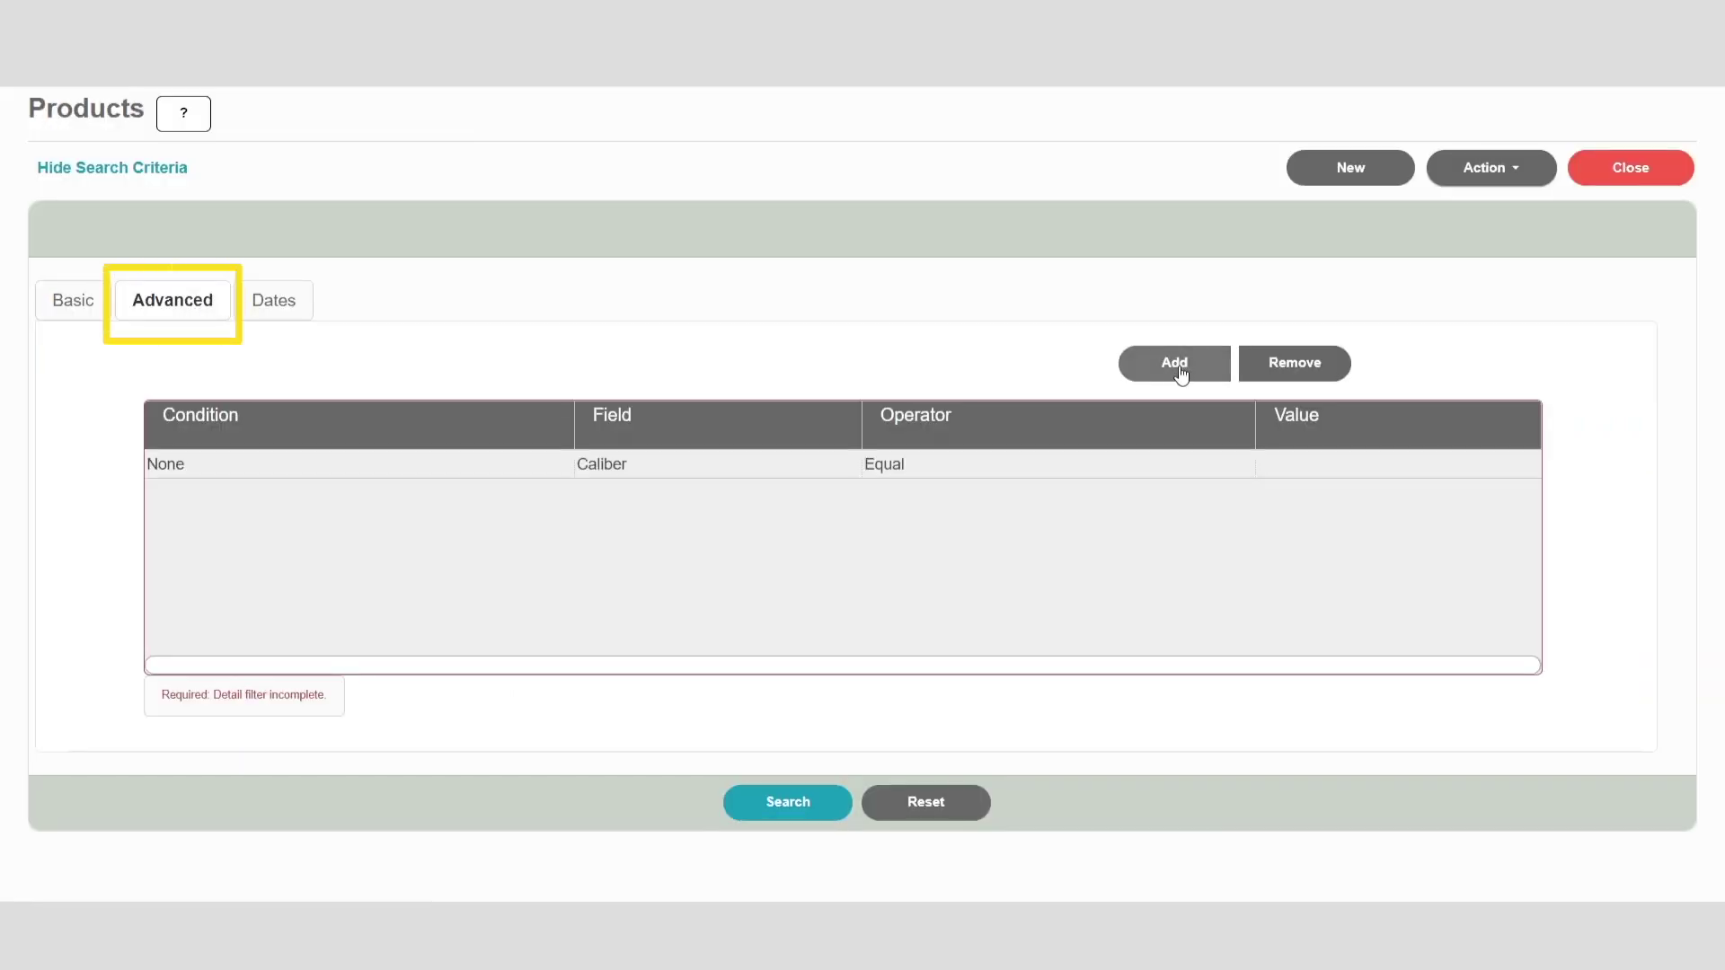
click(710, 465)
click(709, 465)
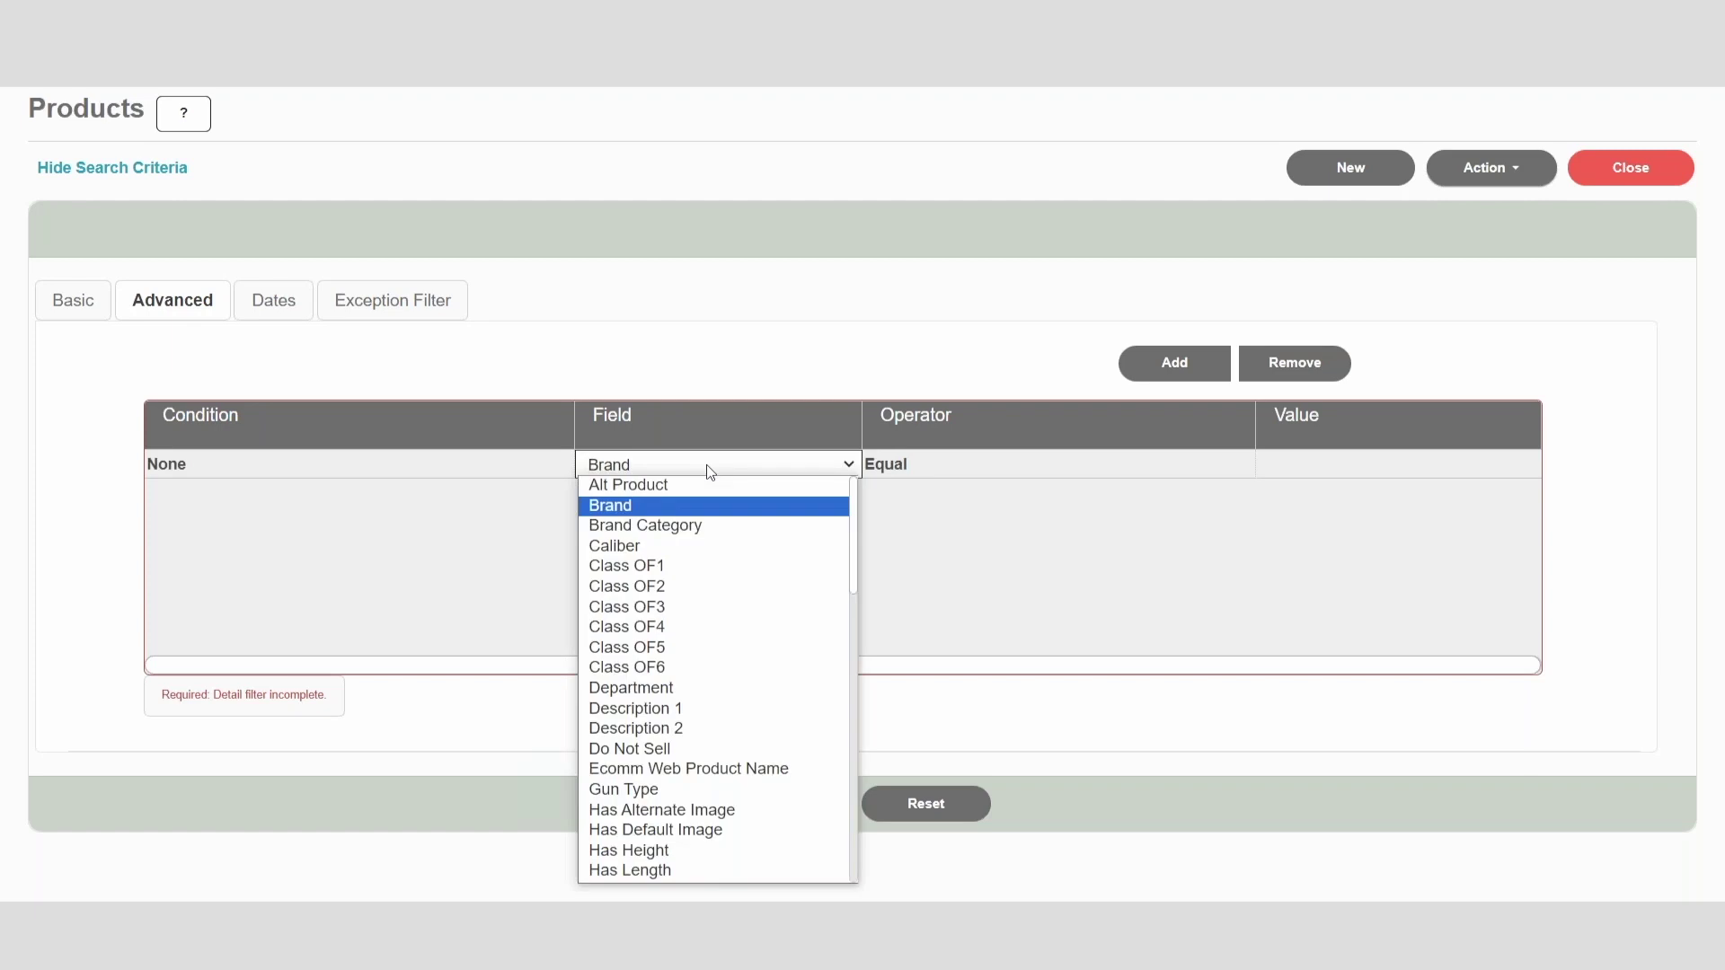
scroll(798, 712, down, 3)
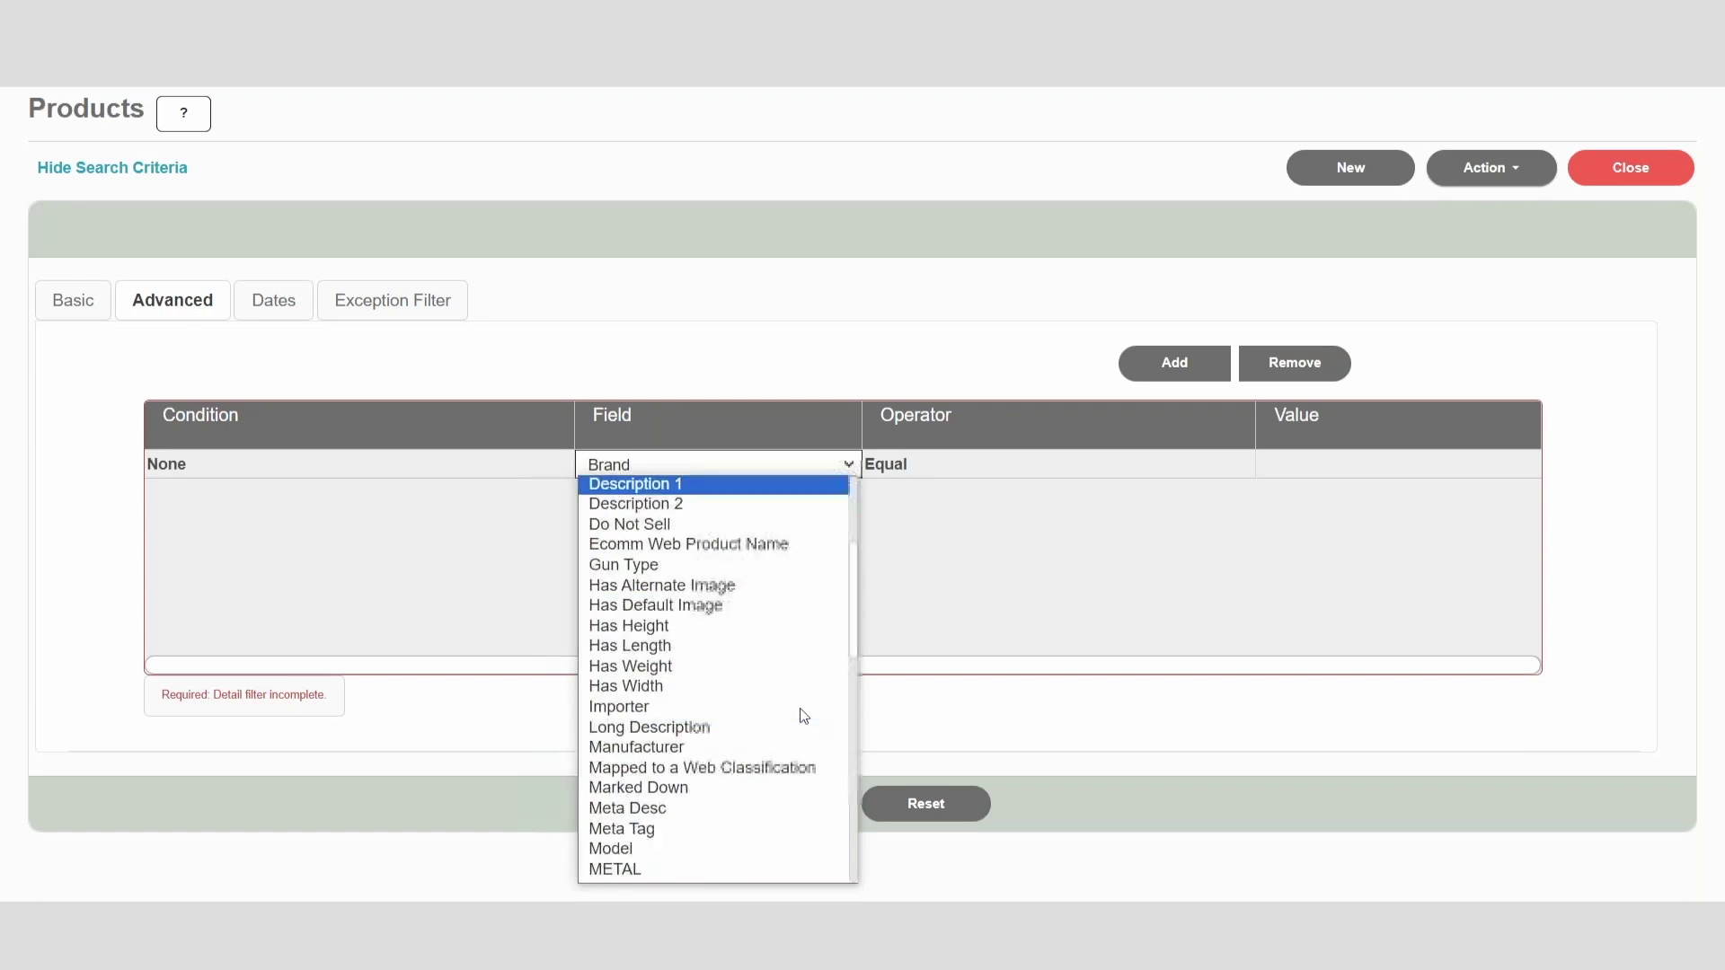
click(782, 545)
click(1330, 470)
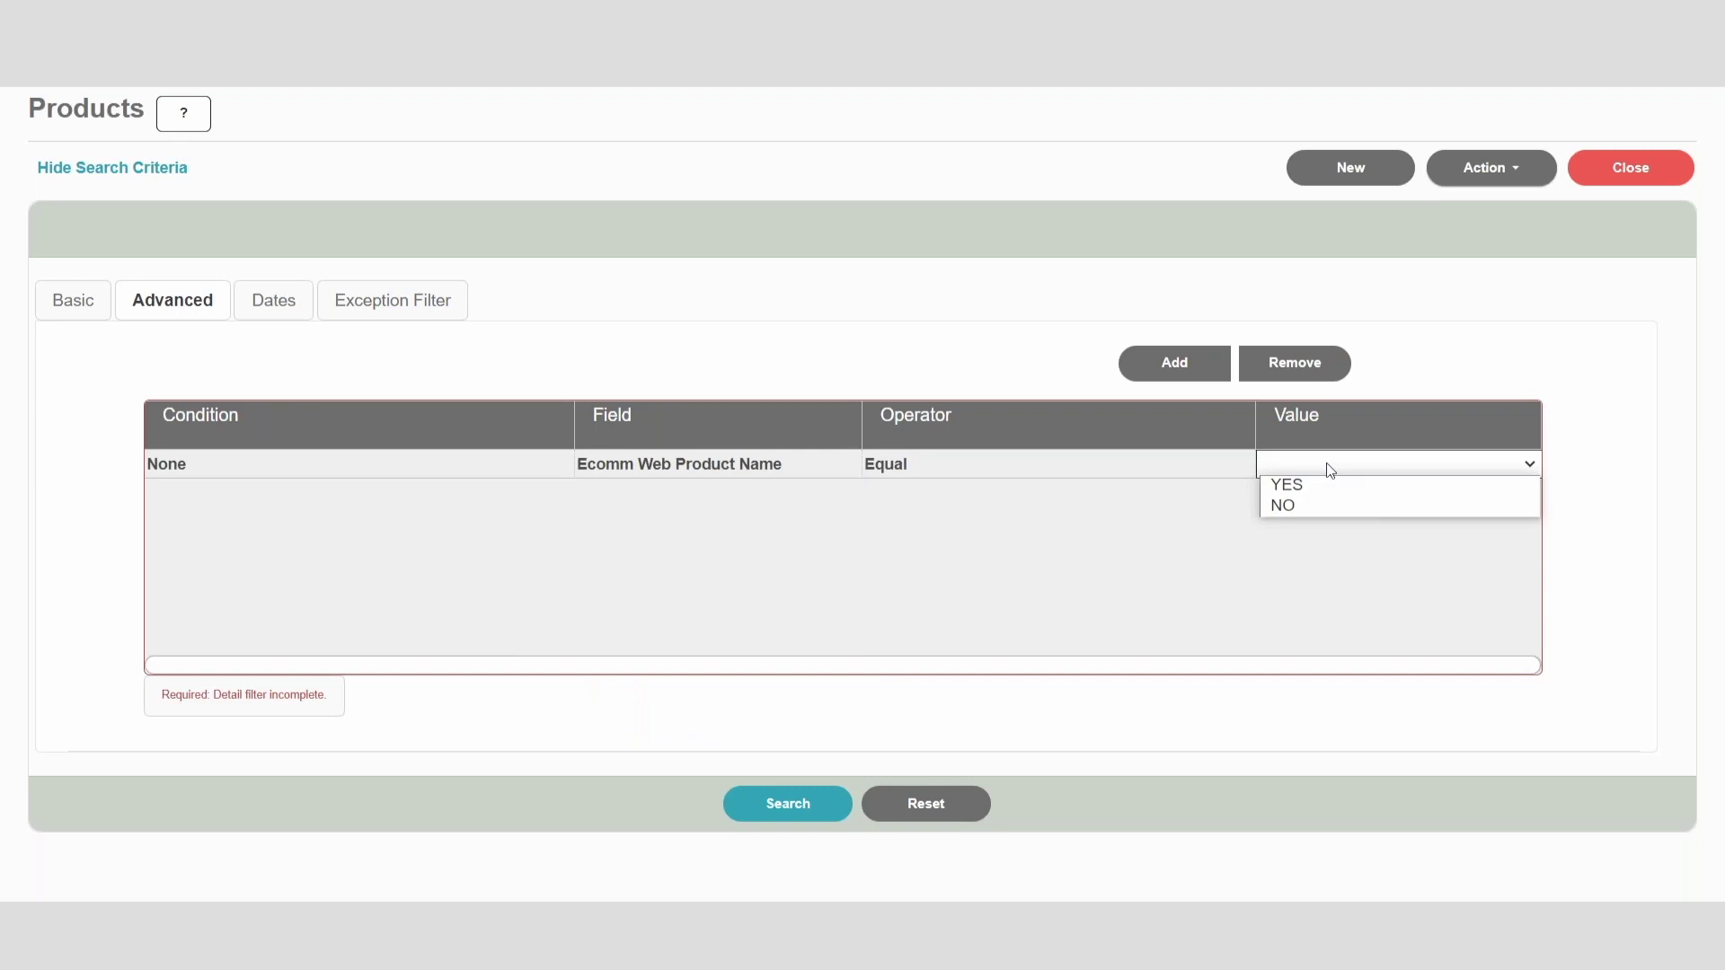
click(827, 467)
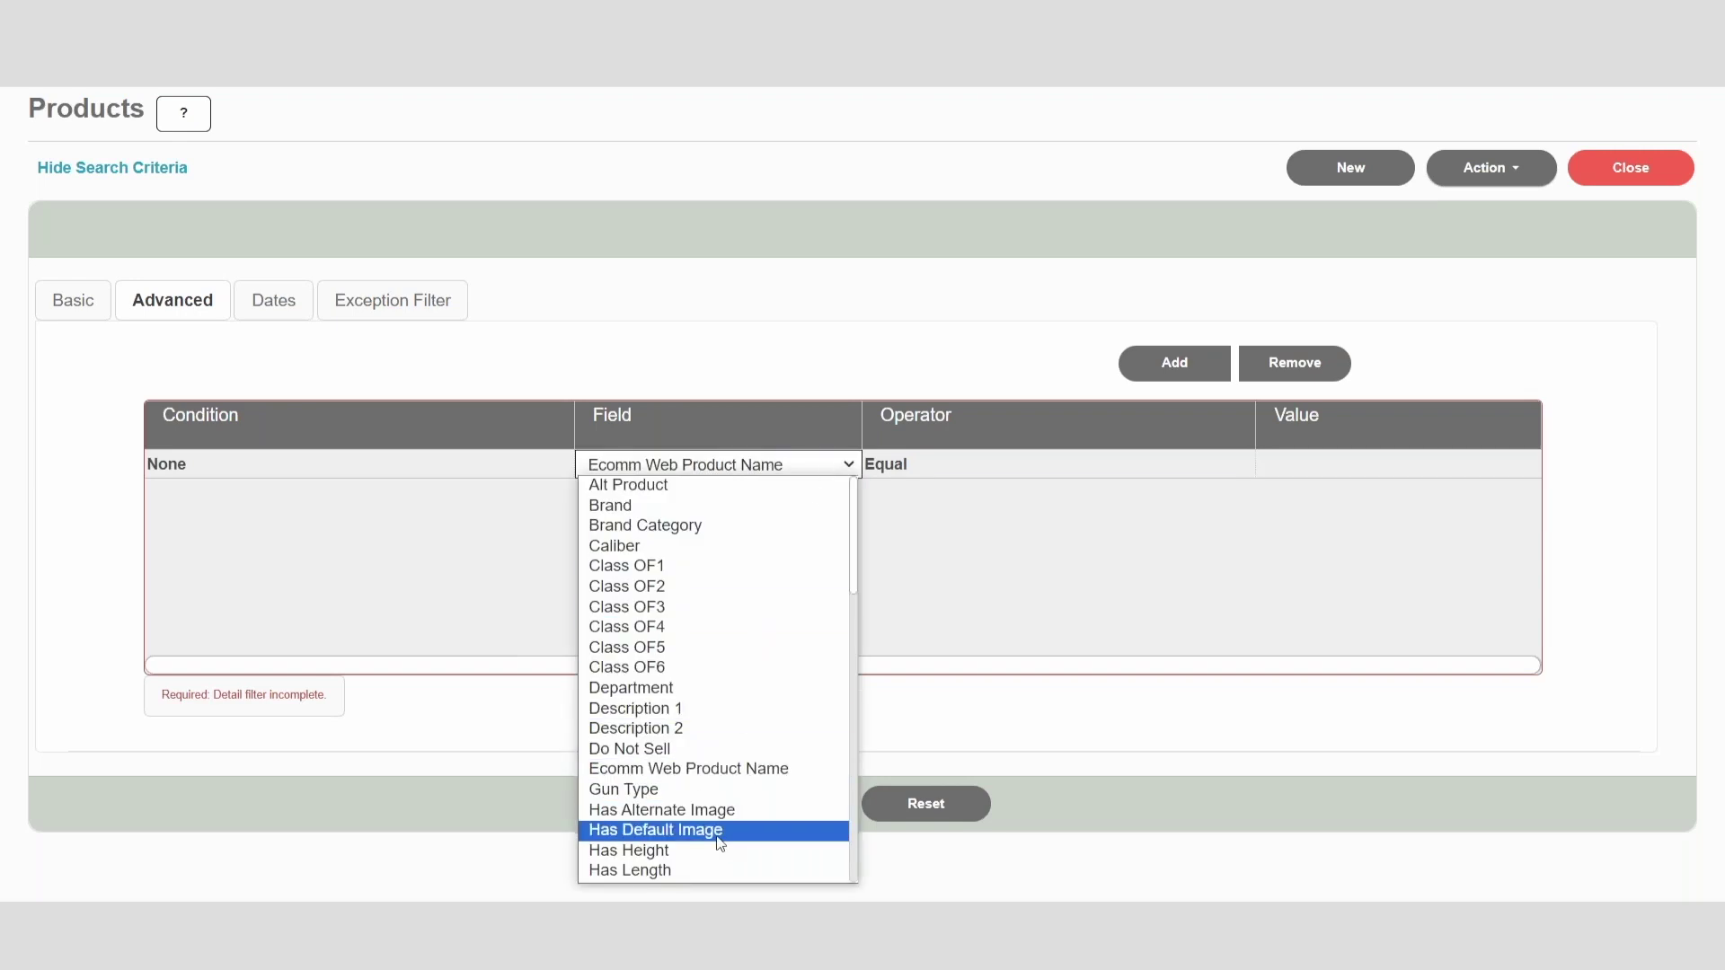
click(718, 824)
click(1312, 469)
click(1301, 499)
Step: Change the first condition to Romantic Copy Long = NO
click(790, 464)
click(790, 464)
scroll(782, 605, down, 5)
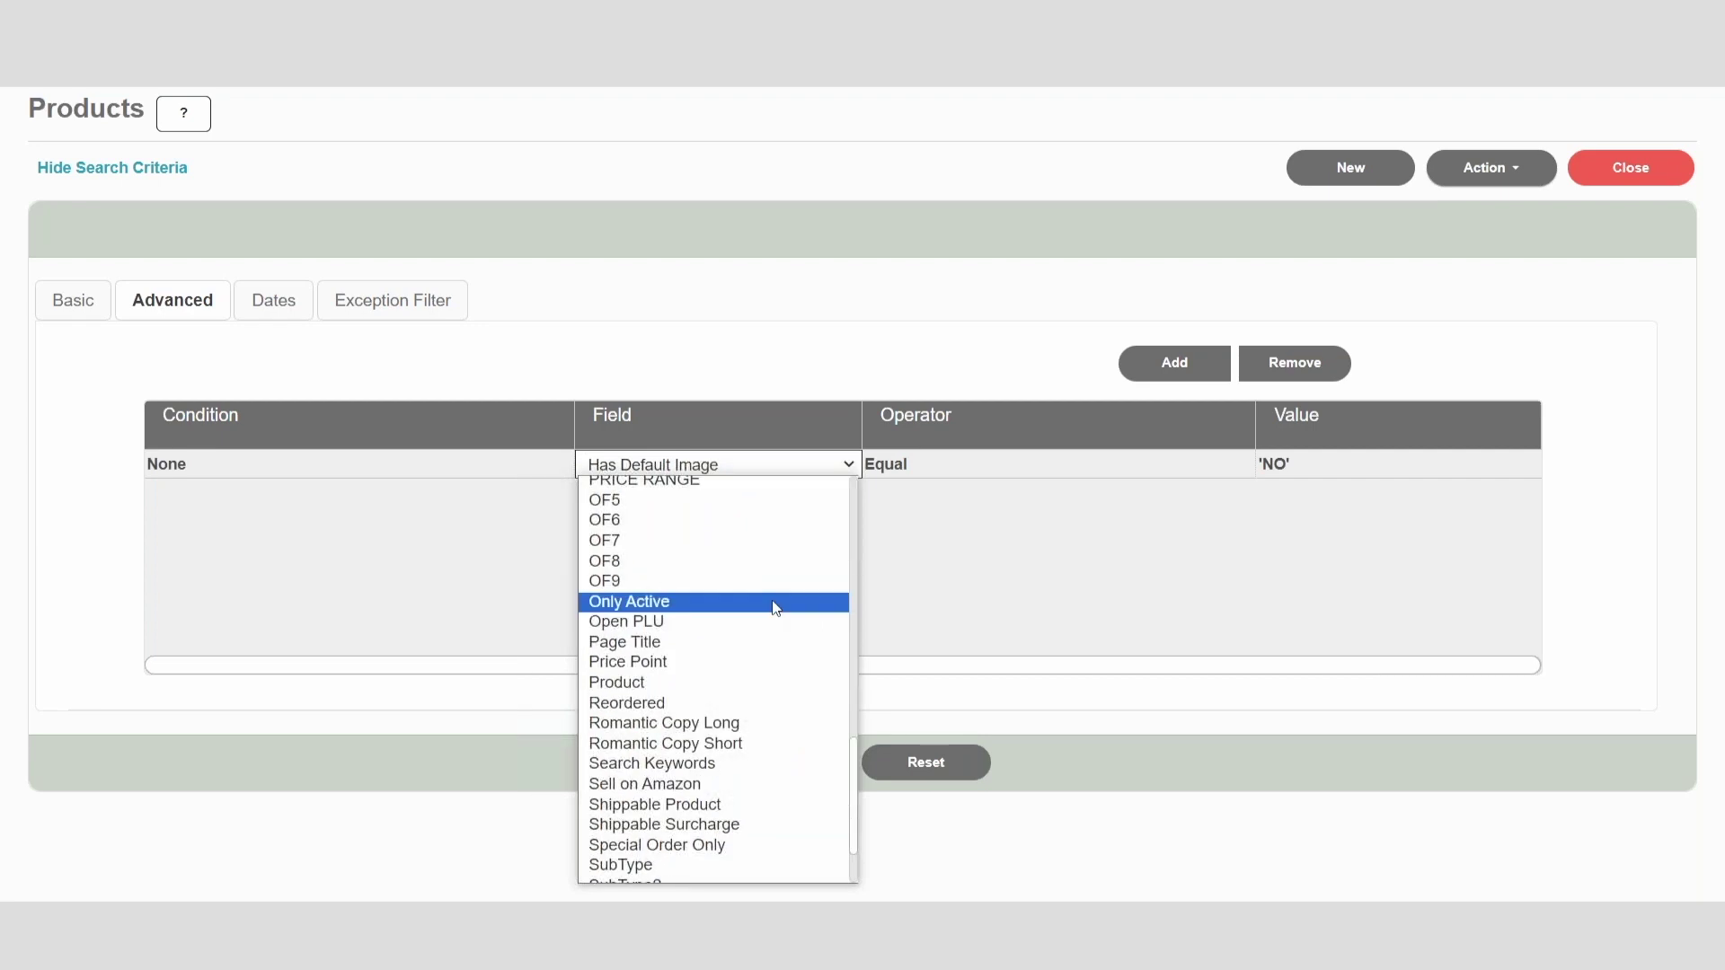
click(752, 725)
click(1305, 464)
click(1304, 463)
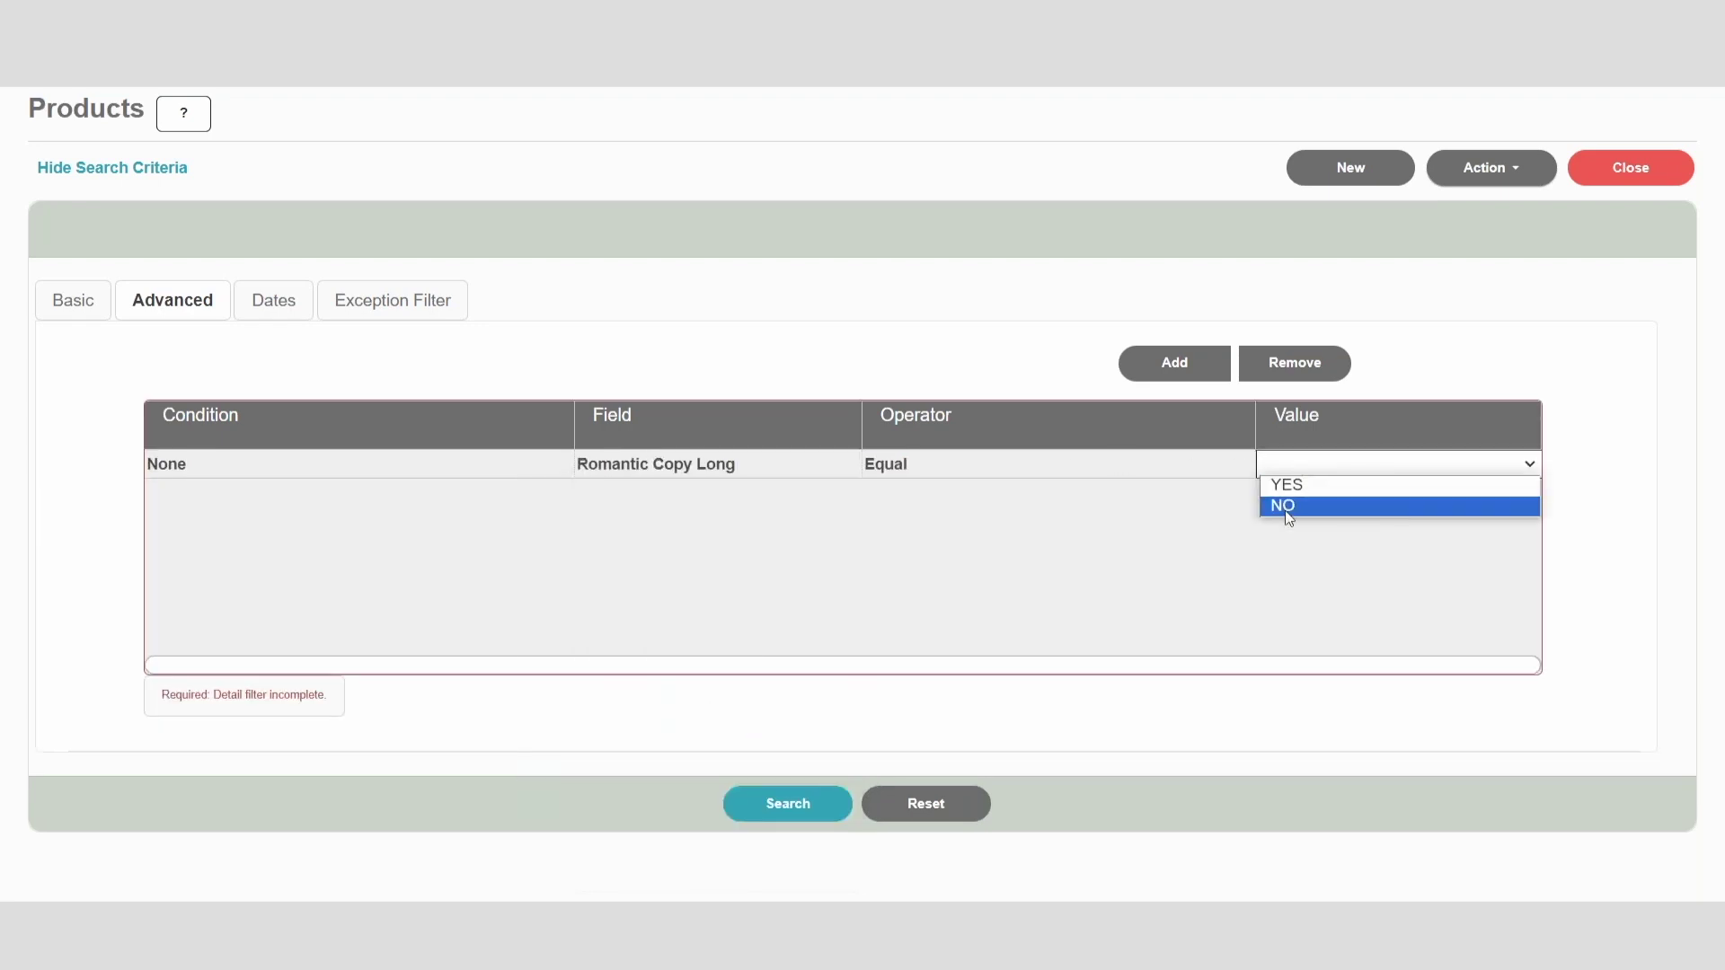
click(1285, 507)
Step: Add a second And condition: Has Default Image = NO
click(1178, 368)
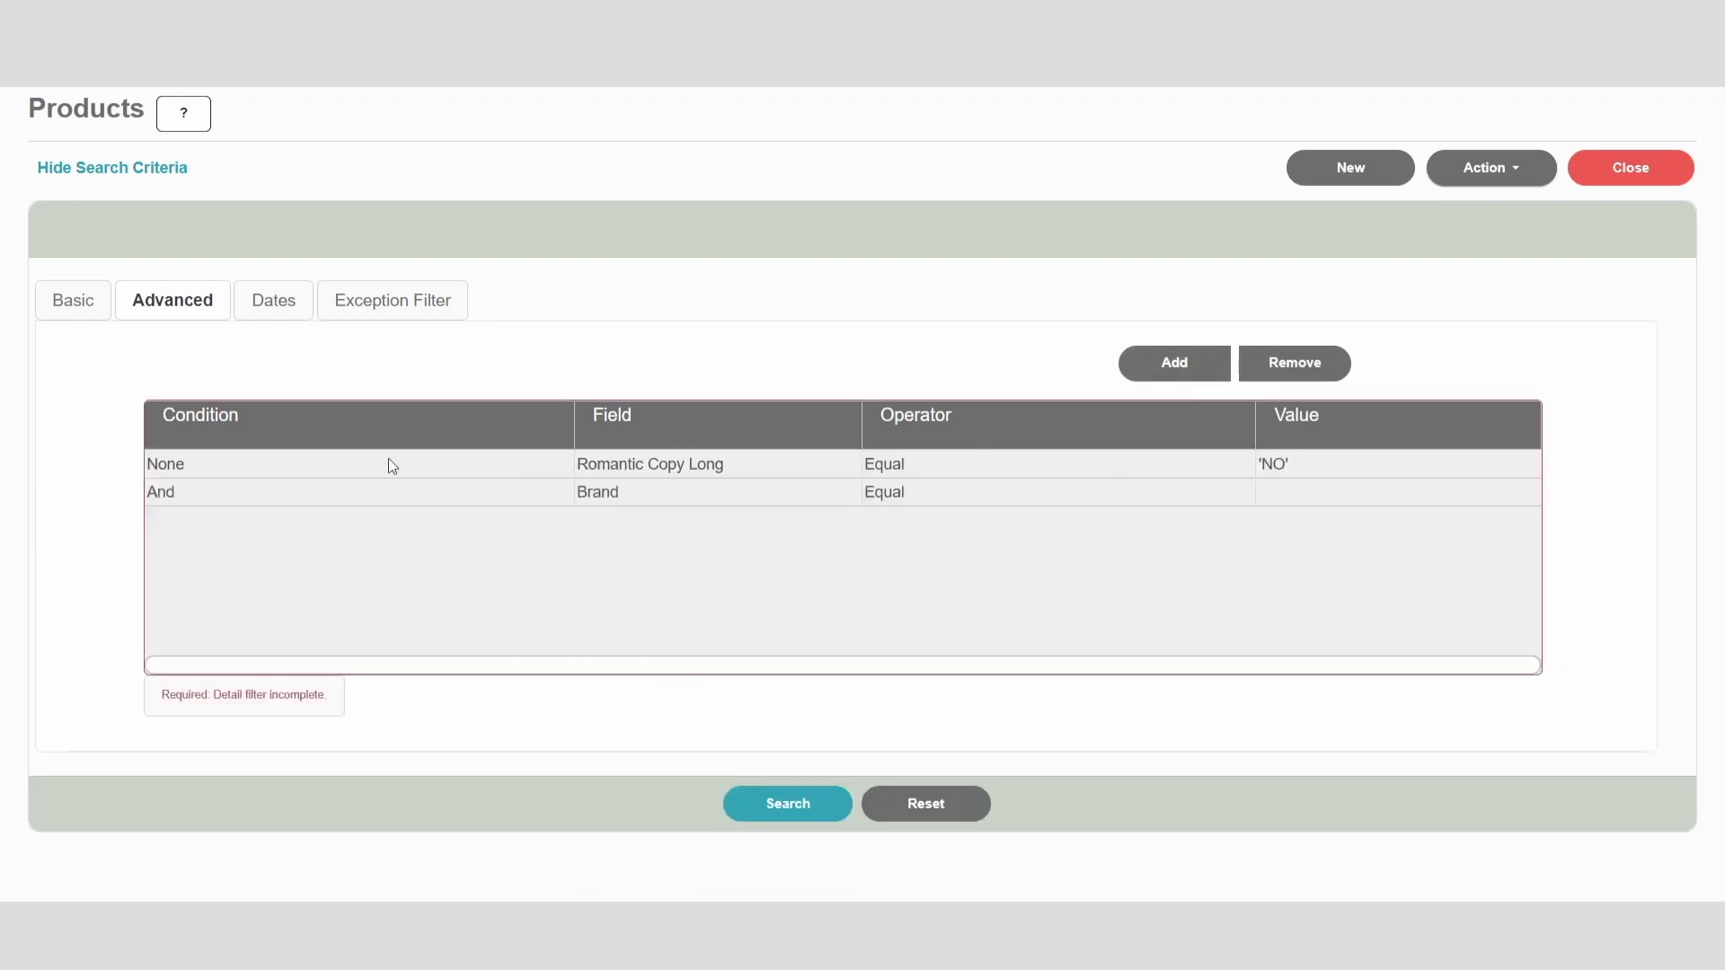
click(739, 494)
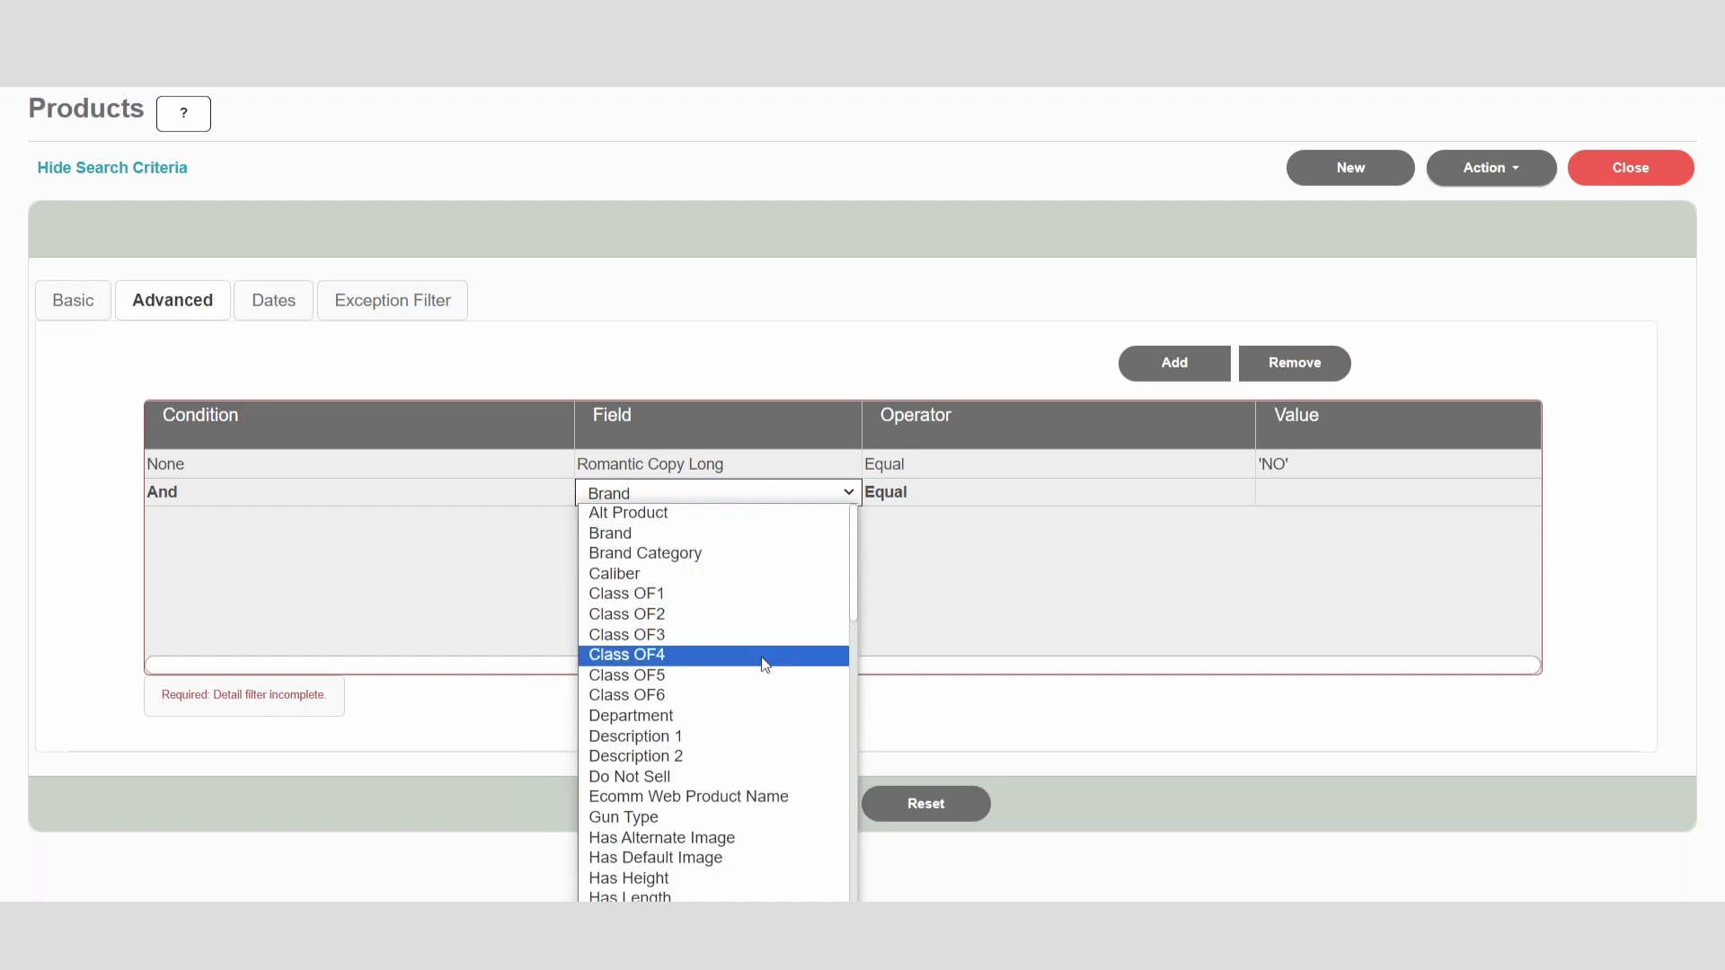
click(790, 859)
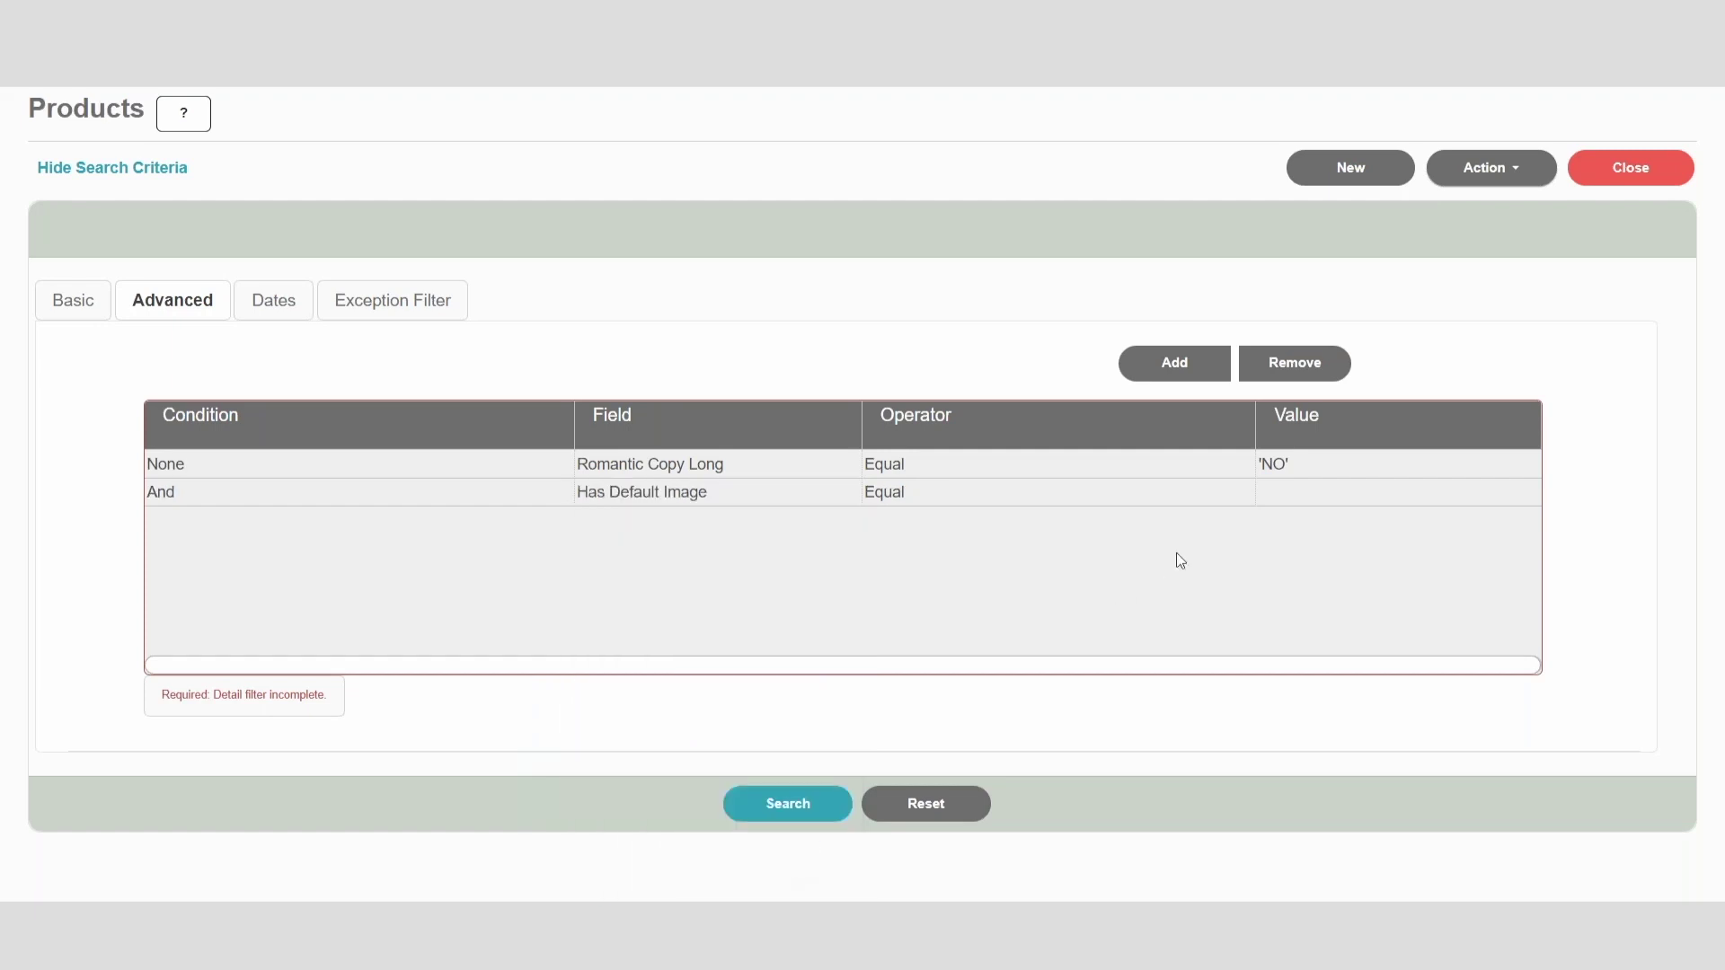
click(1315, 497)
click(1293, 534)
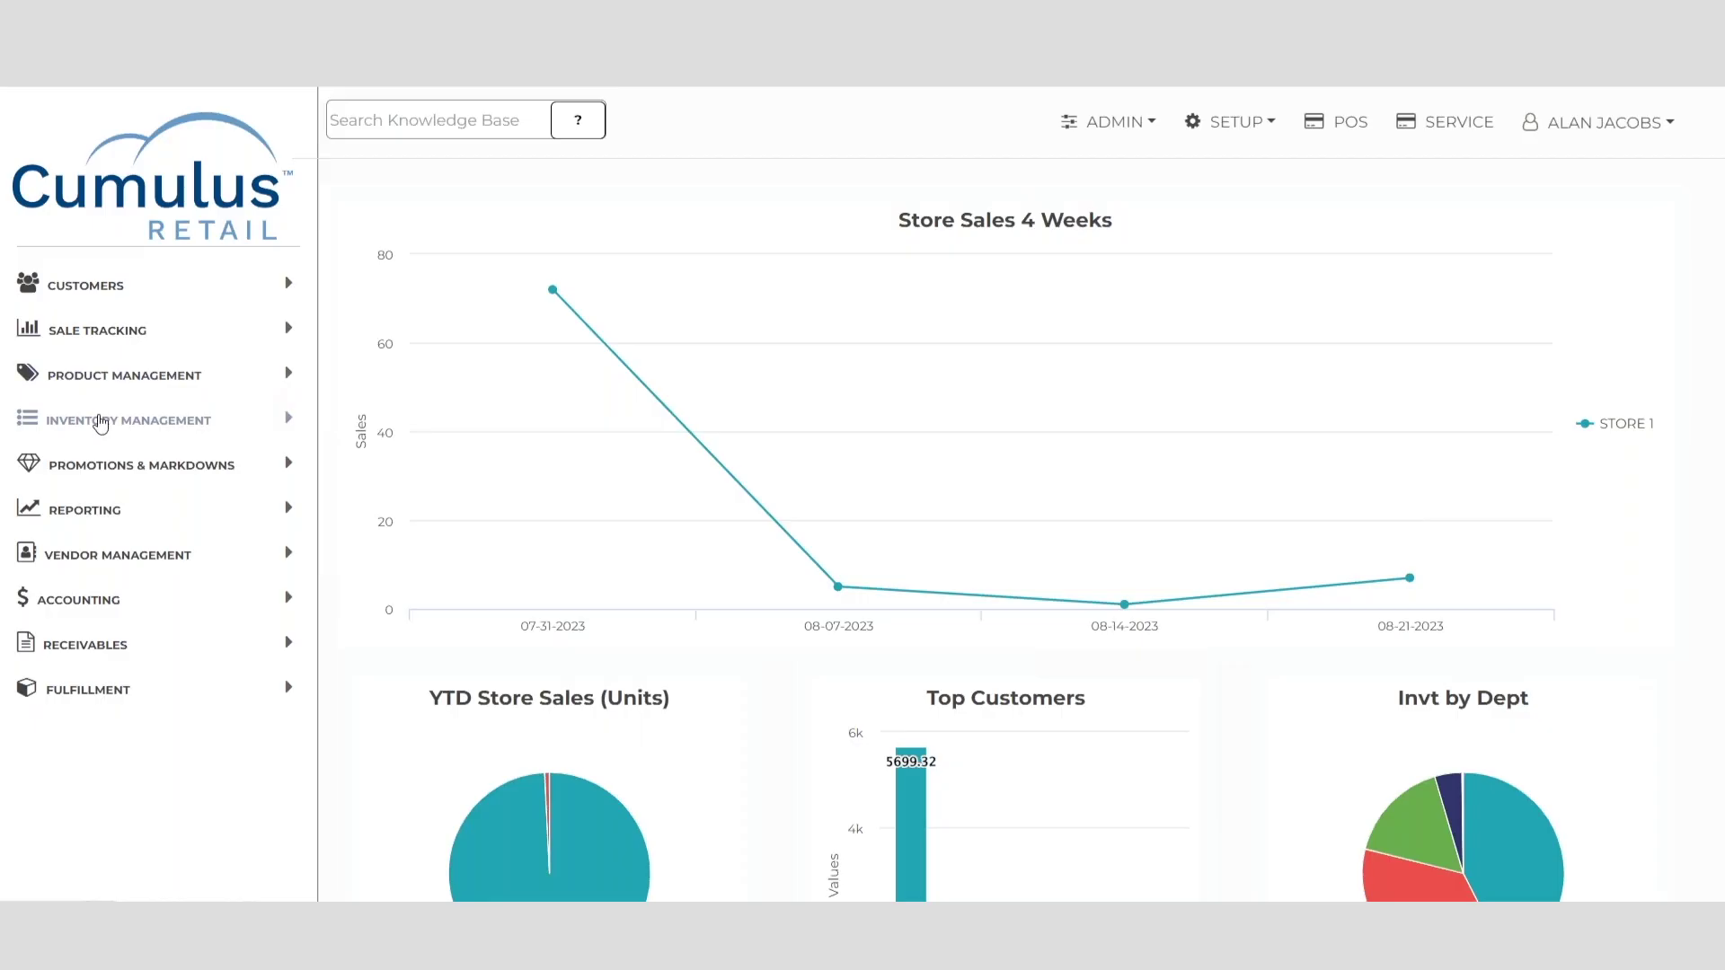
Step: Show the SETUP menu listing Inventory Adjustment Categories and Manufacturer Templates
click(96, 419)
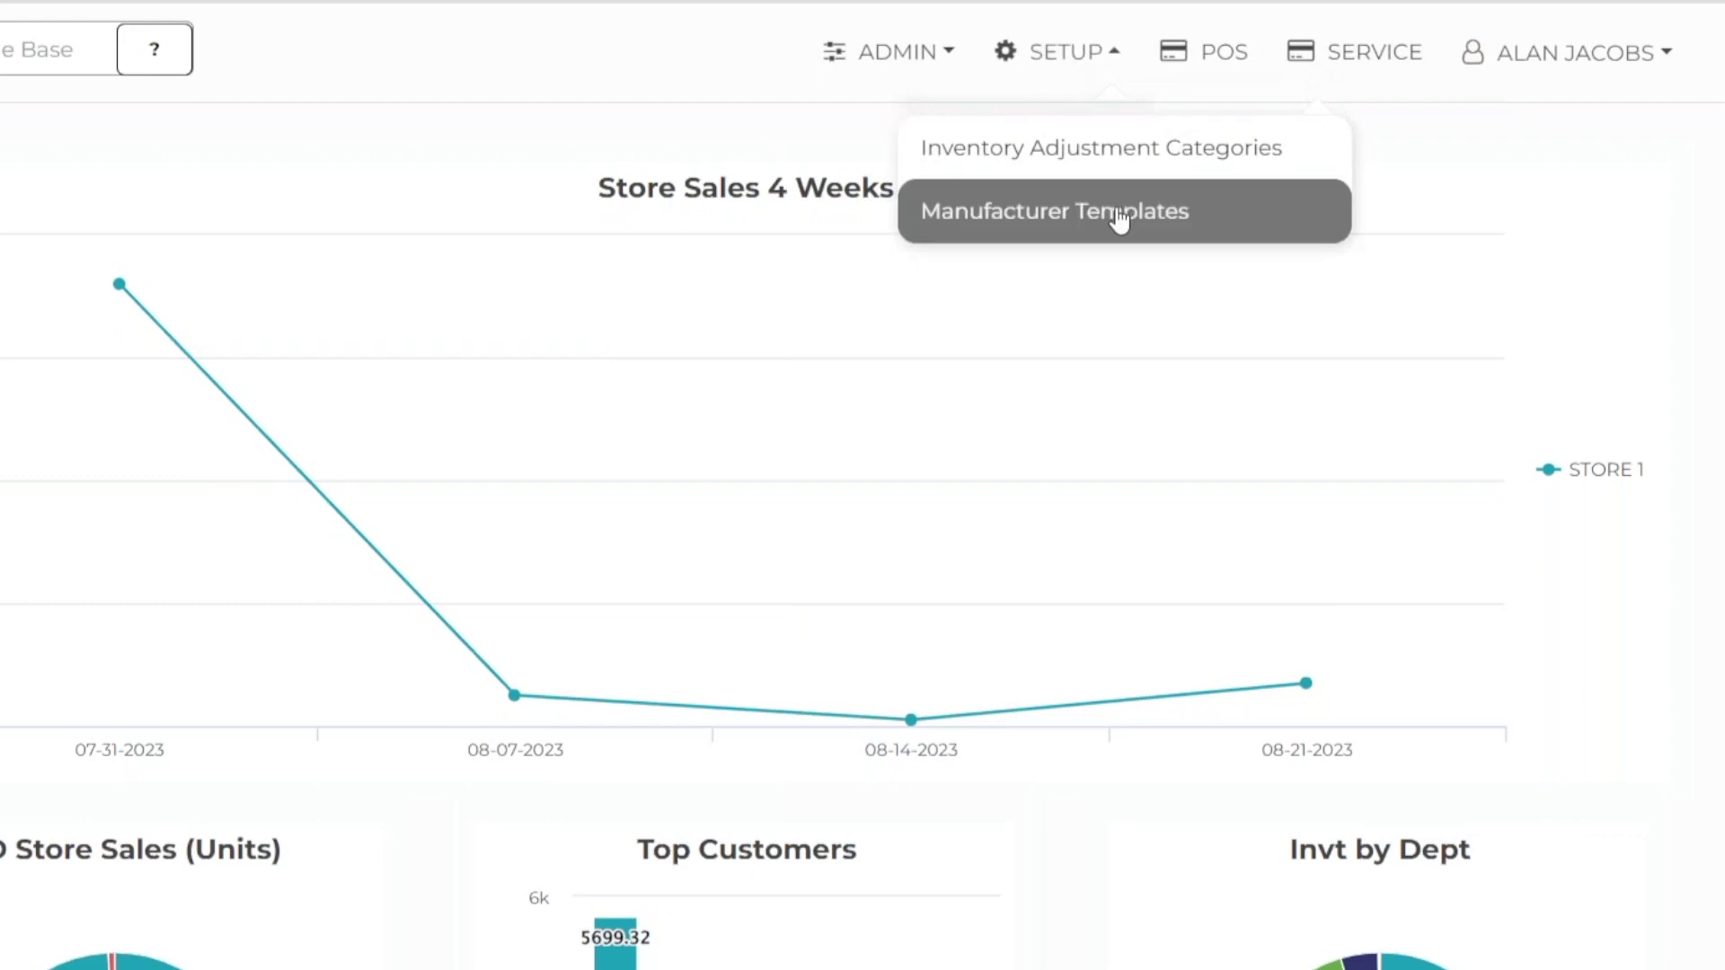
Step: Go to Manufacturer Templates to start a new manufacture ticket for store 1
click(1119, 214)
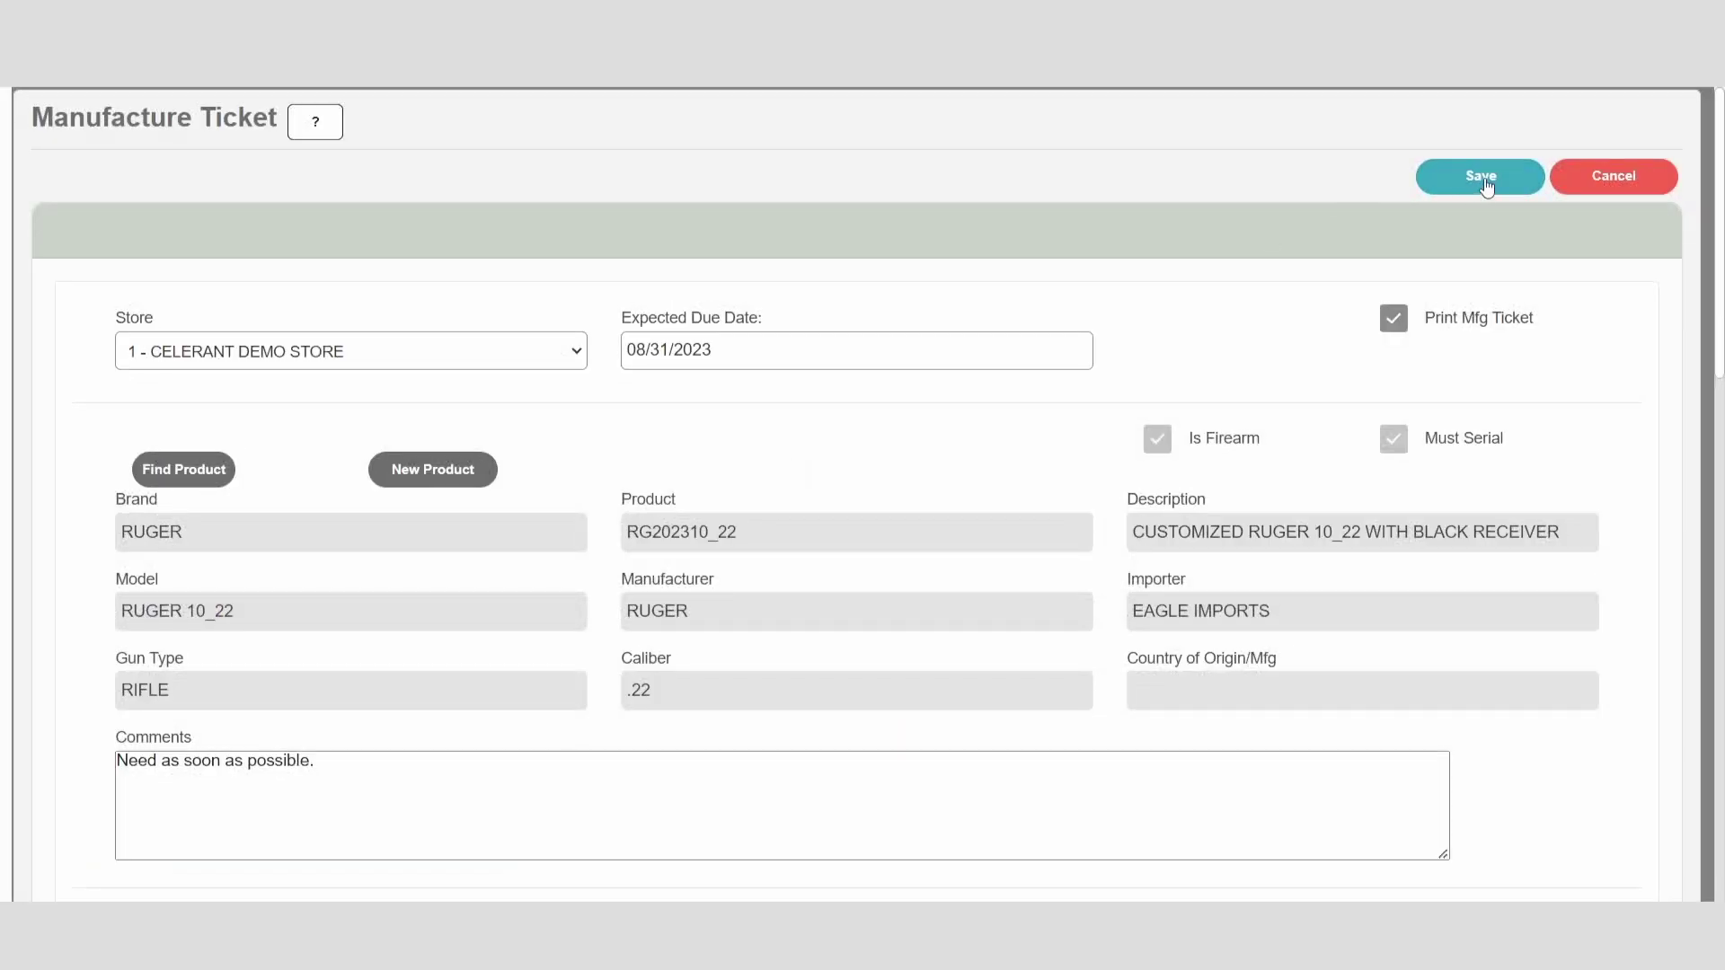
Step: Save the manufacture ticket for product RG202310_22, due 08/31/2023, quantity 2
click(1508, 185)
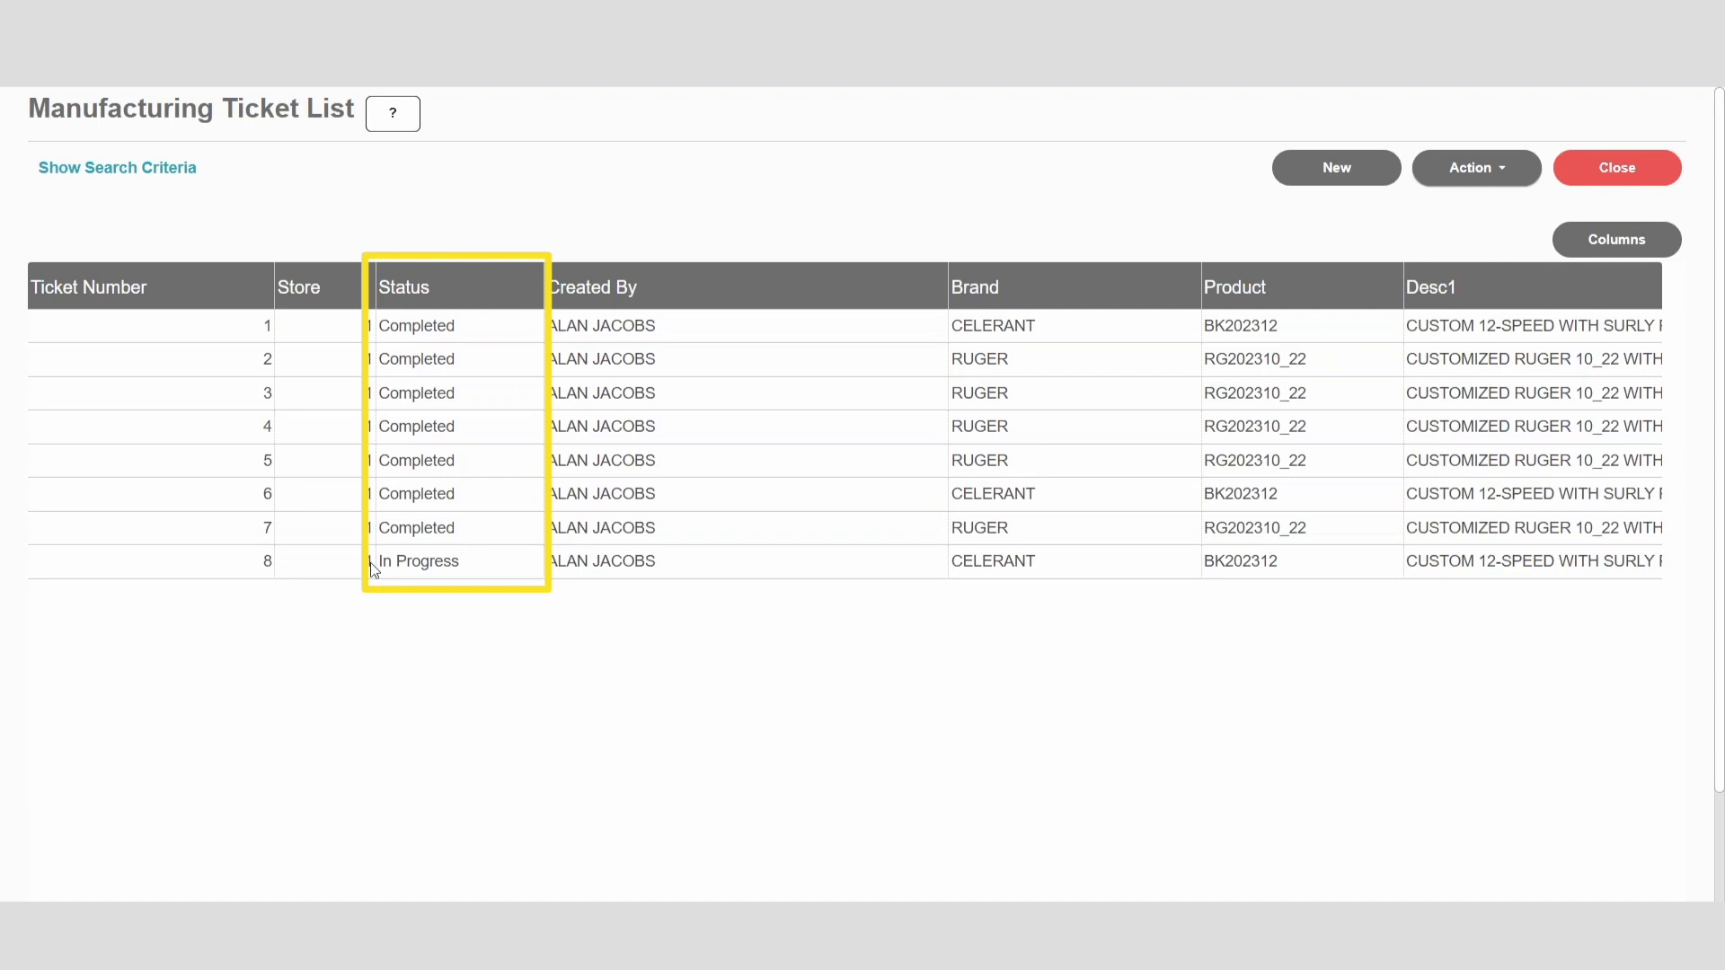
click(373, 570)
click(1477, 169)
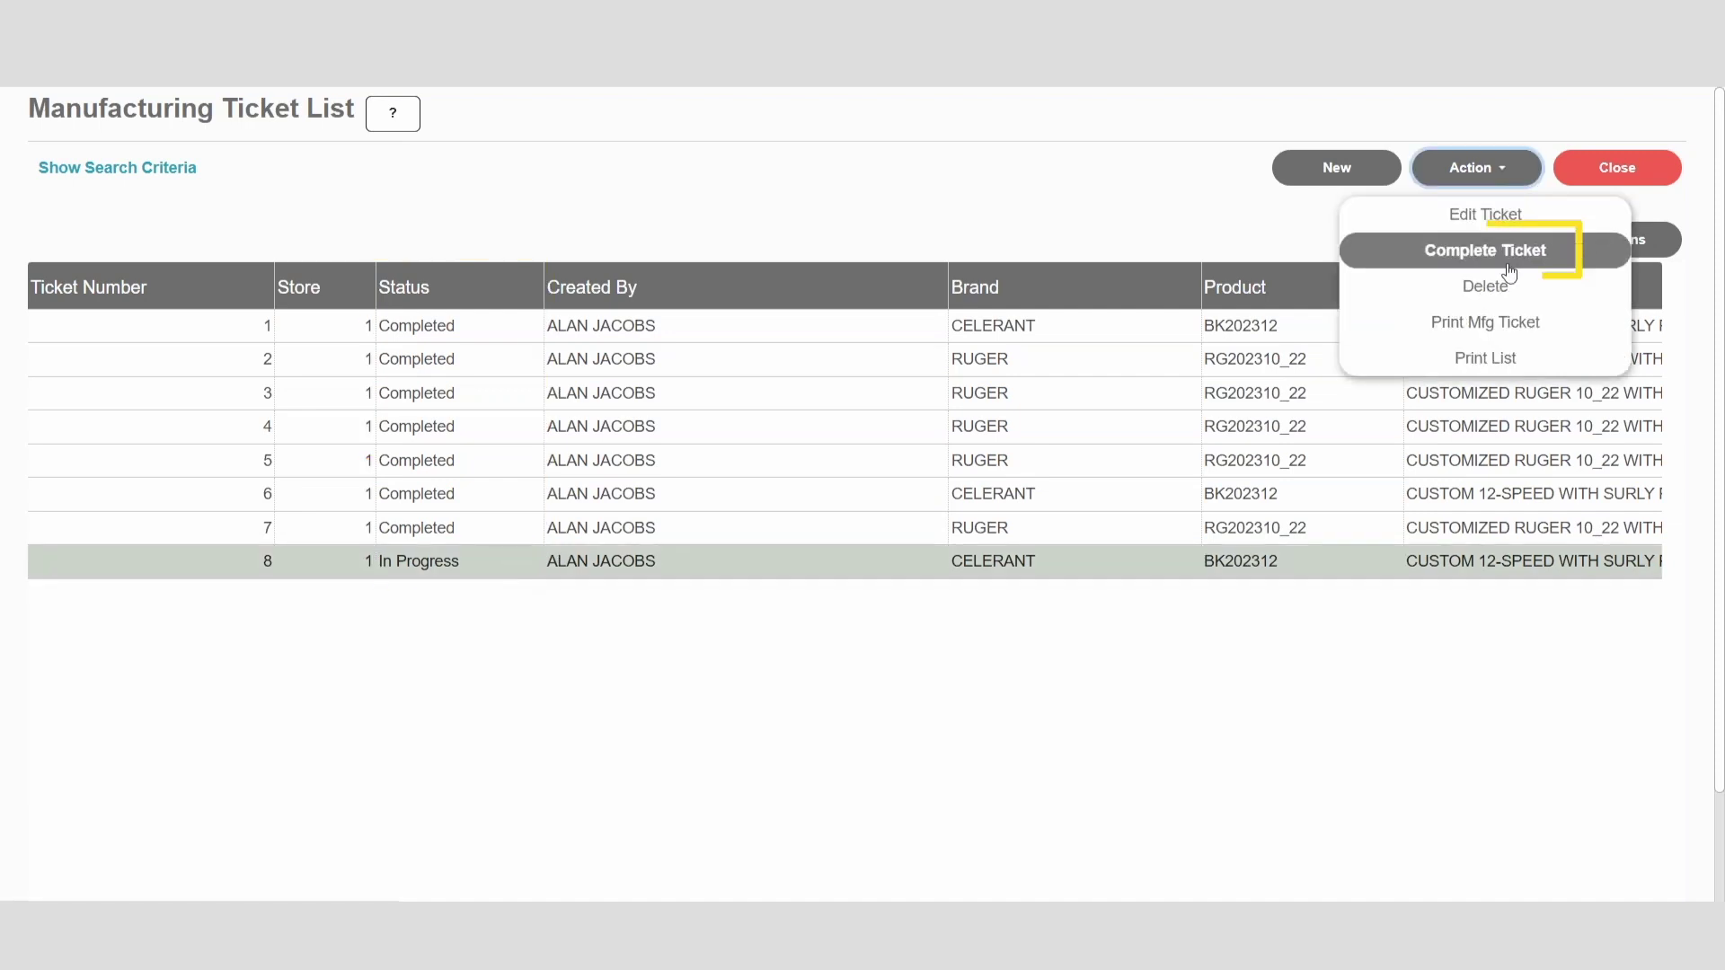
click(1482, 252)
click(198, 497)
text(0507202305)
key(Return)
scroll(616, 581, down, 4)
click(172, 646)
text(0507202305)
key(Return)
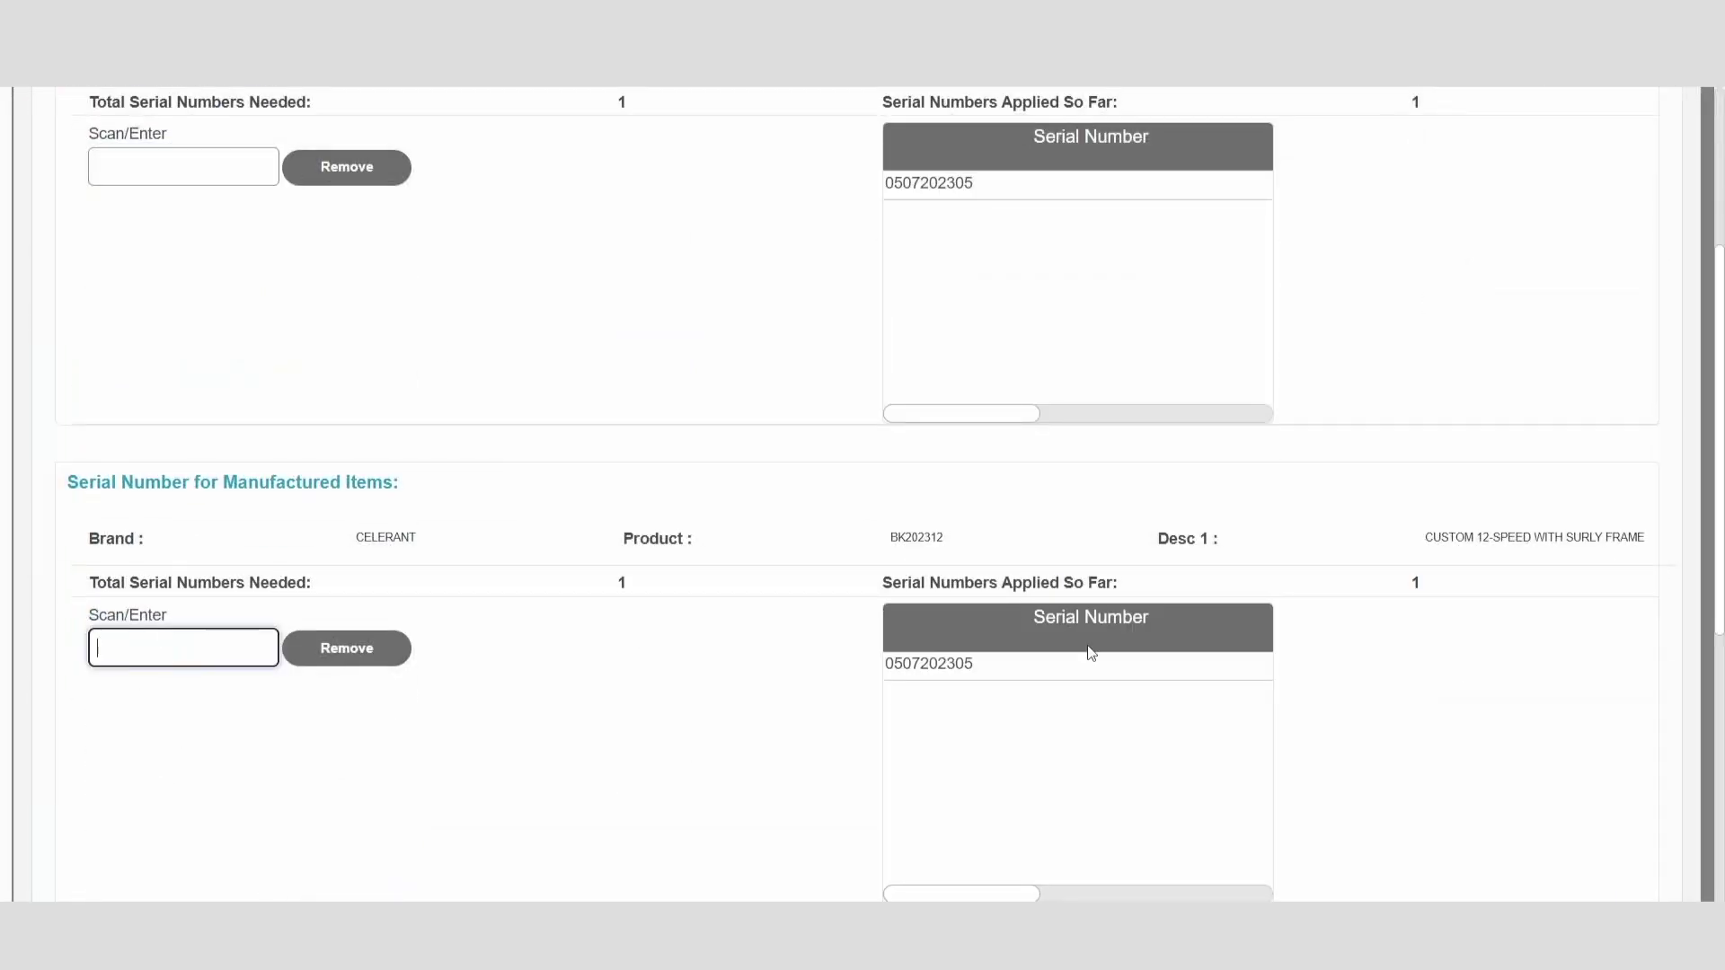
scroll(1105, 659, up, 5)
click(1478, 174)
click(386, 575)
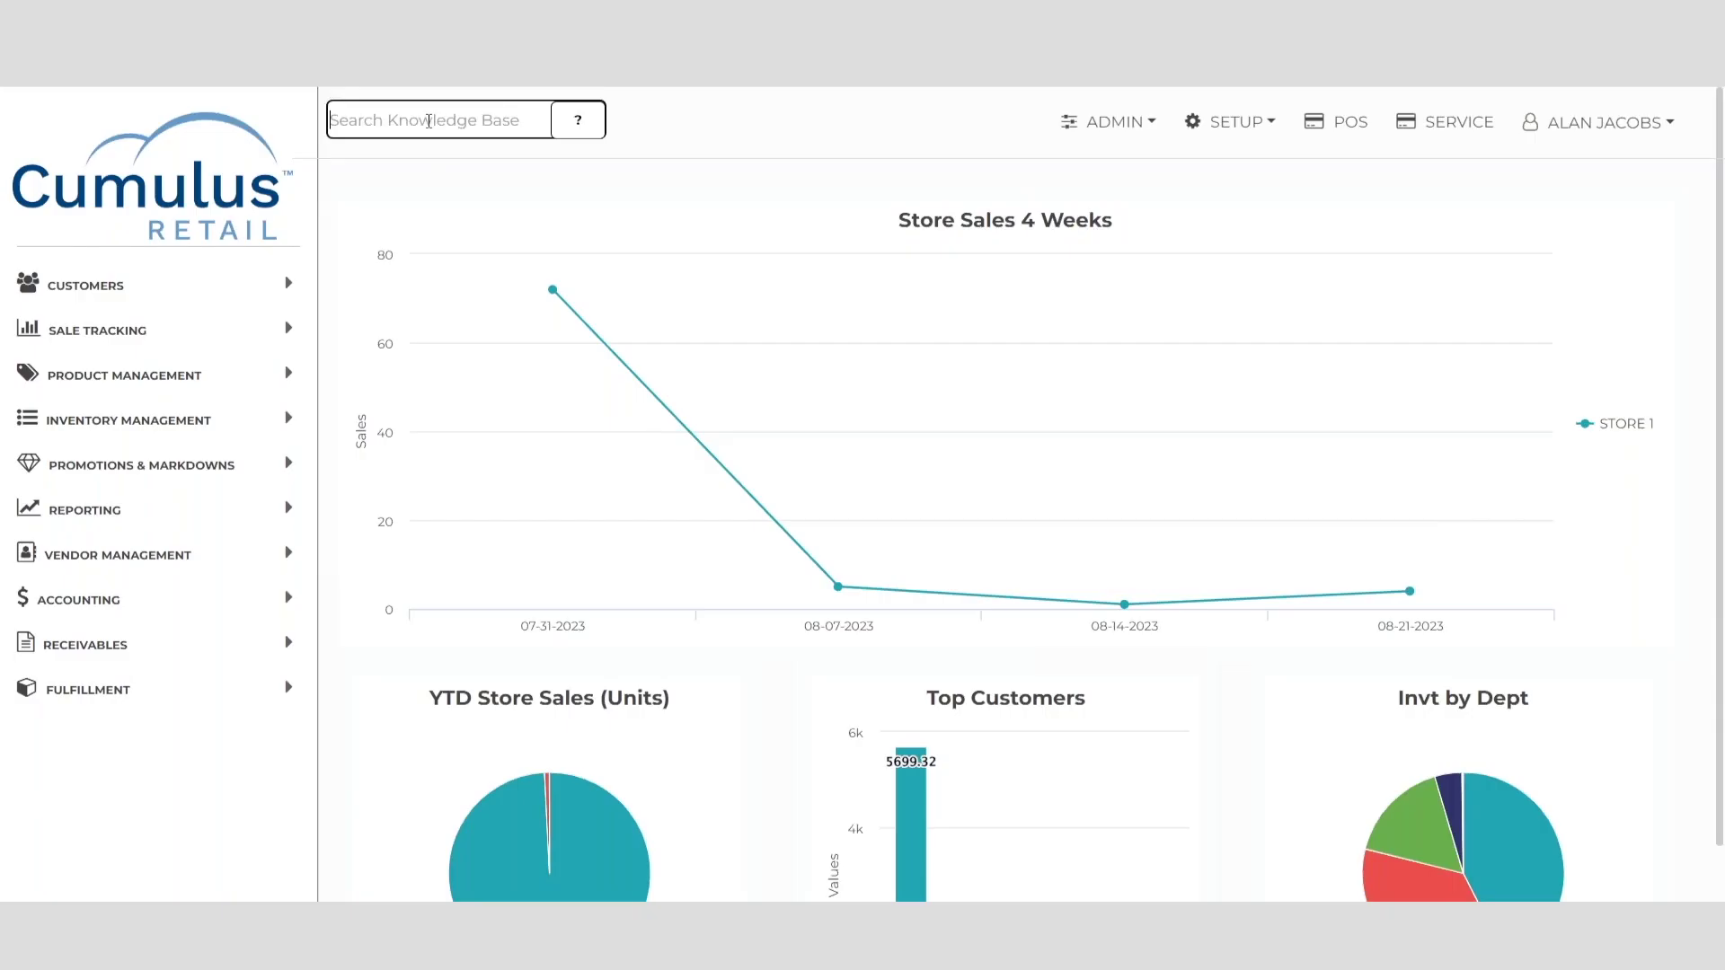
Step: Edit store 1's settings in the administration system configuration
click(684, 134)
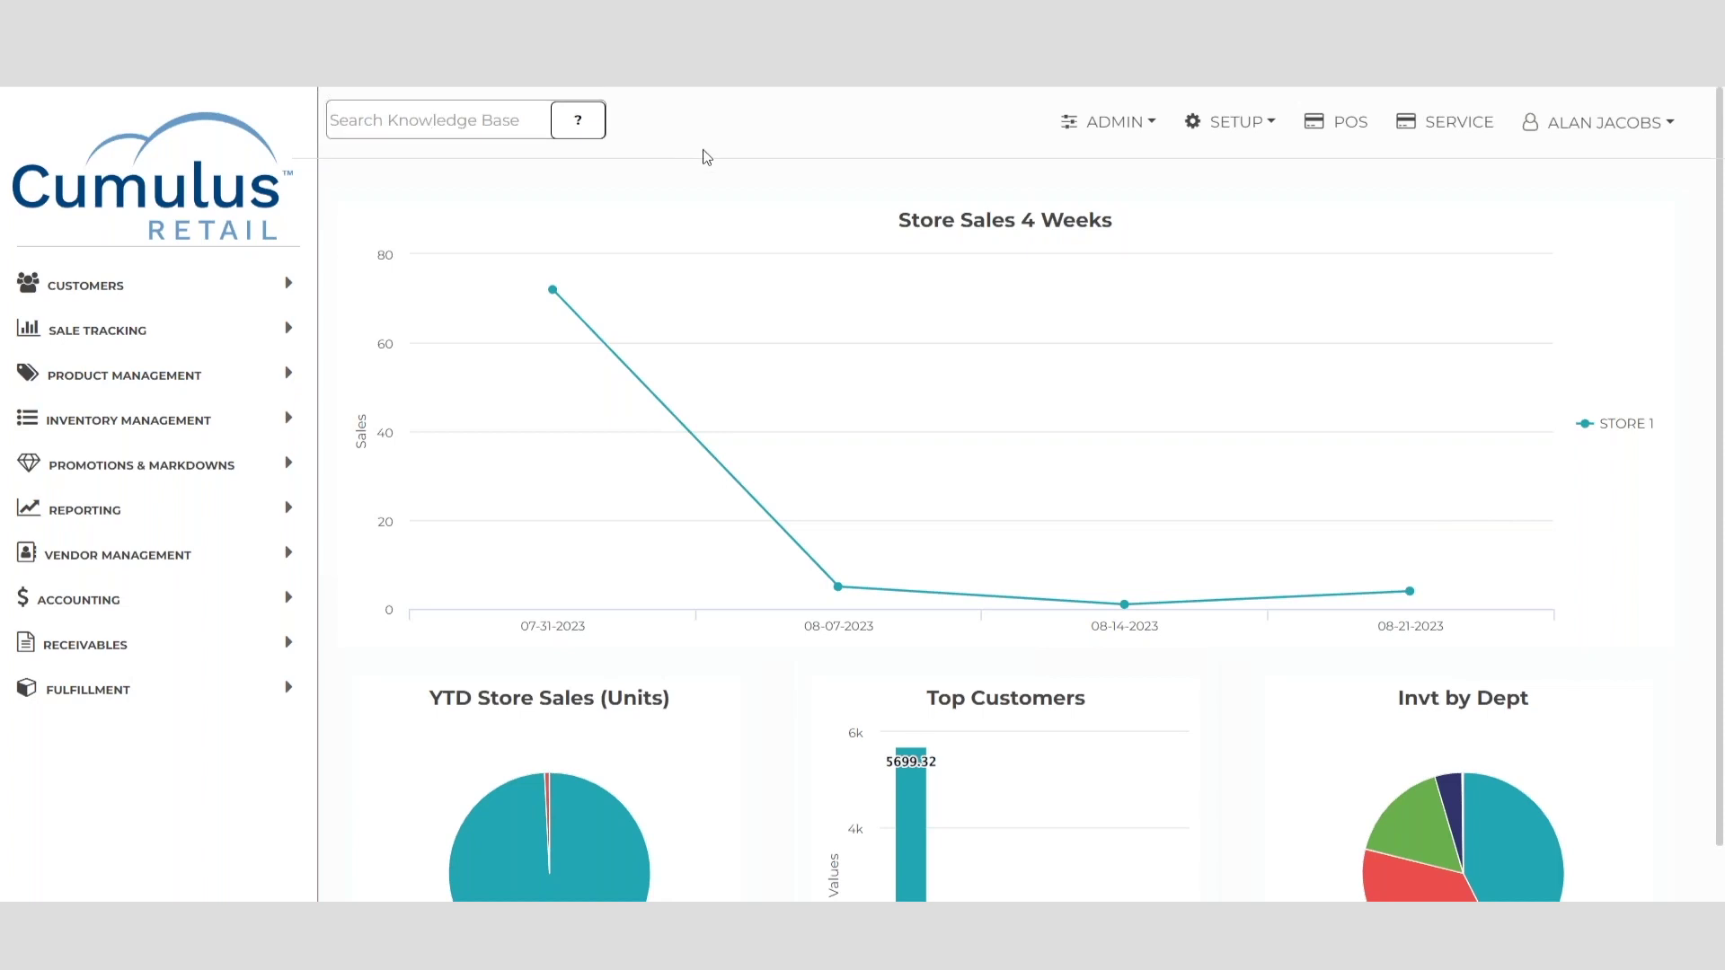
click(1134, 123)
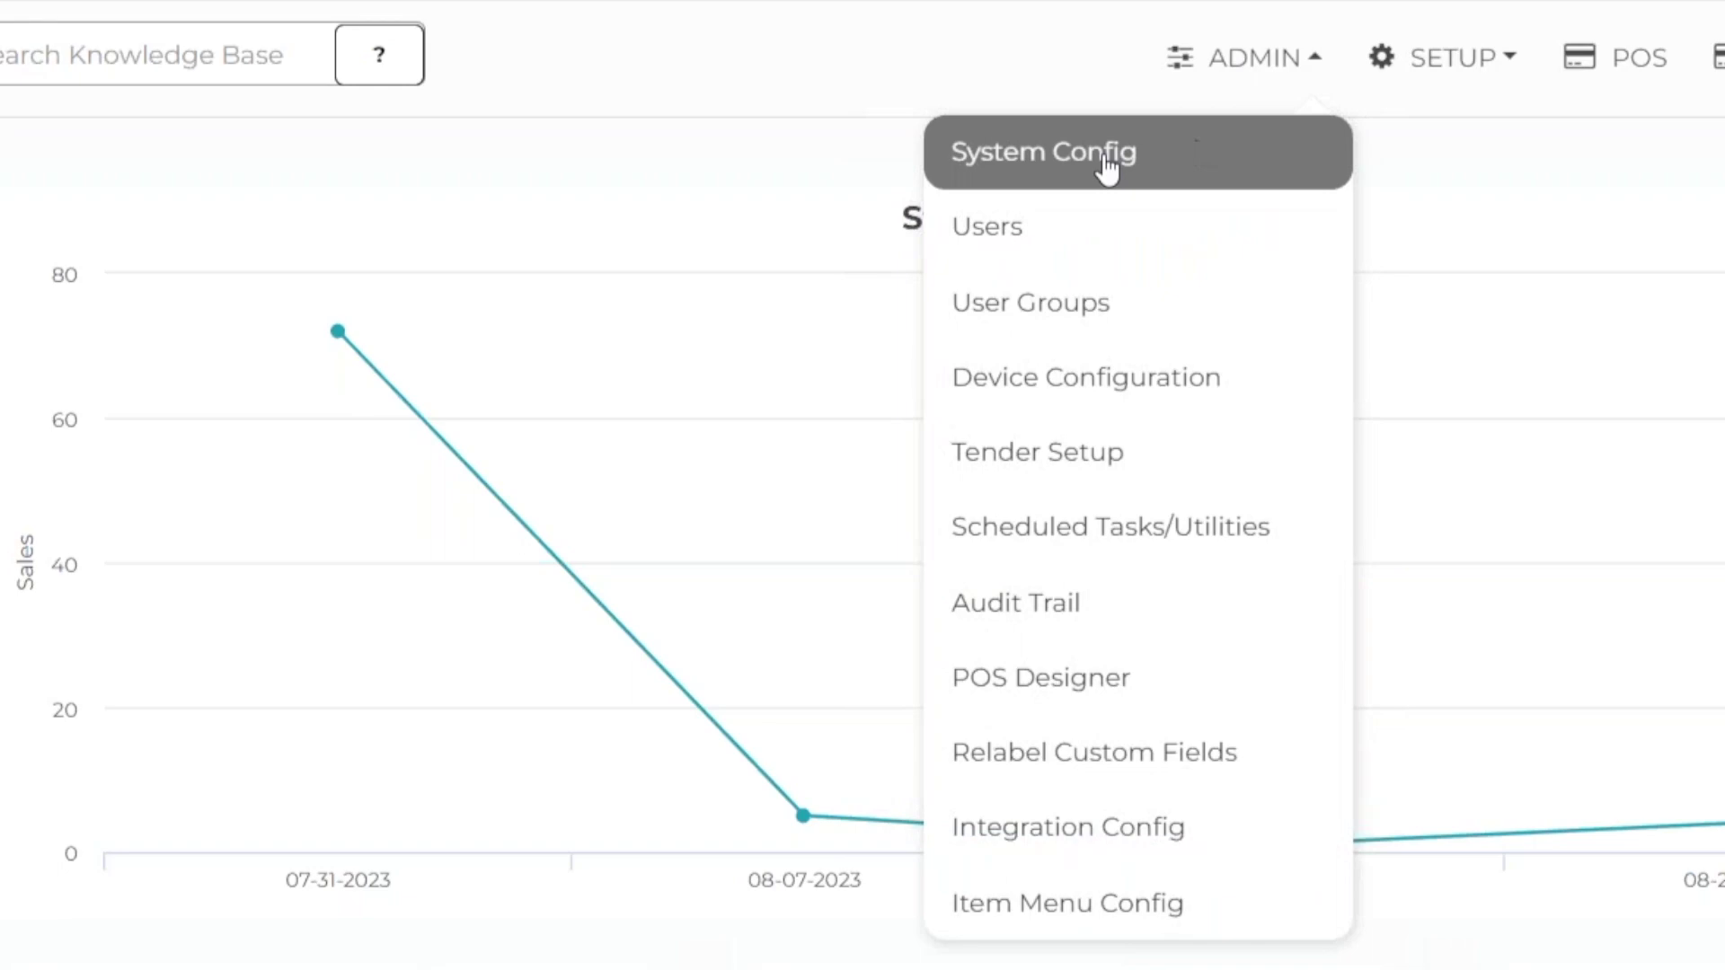
click(1105, 156)
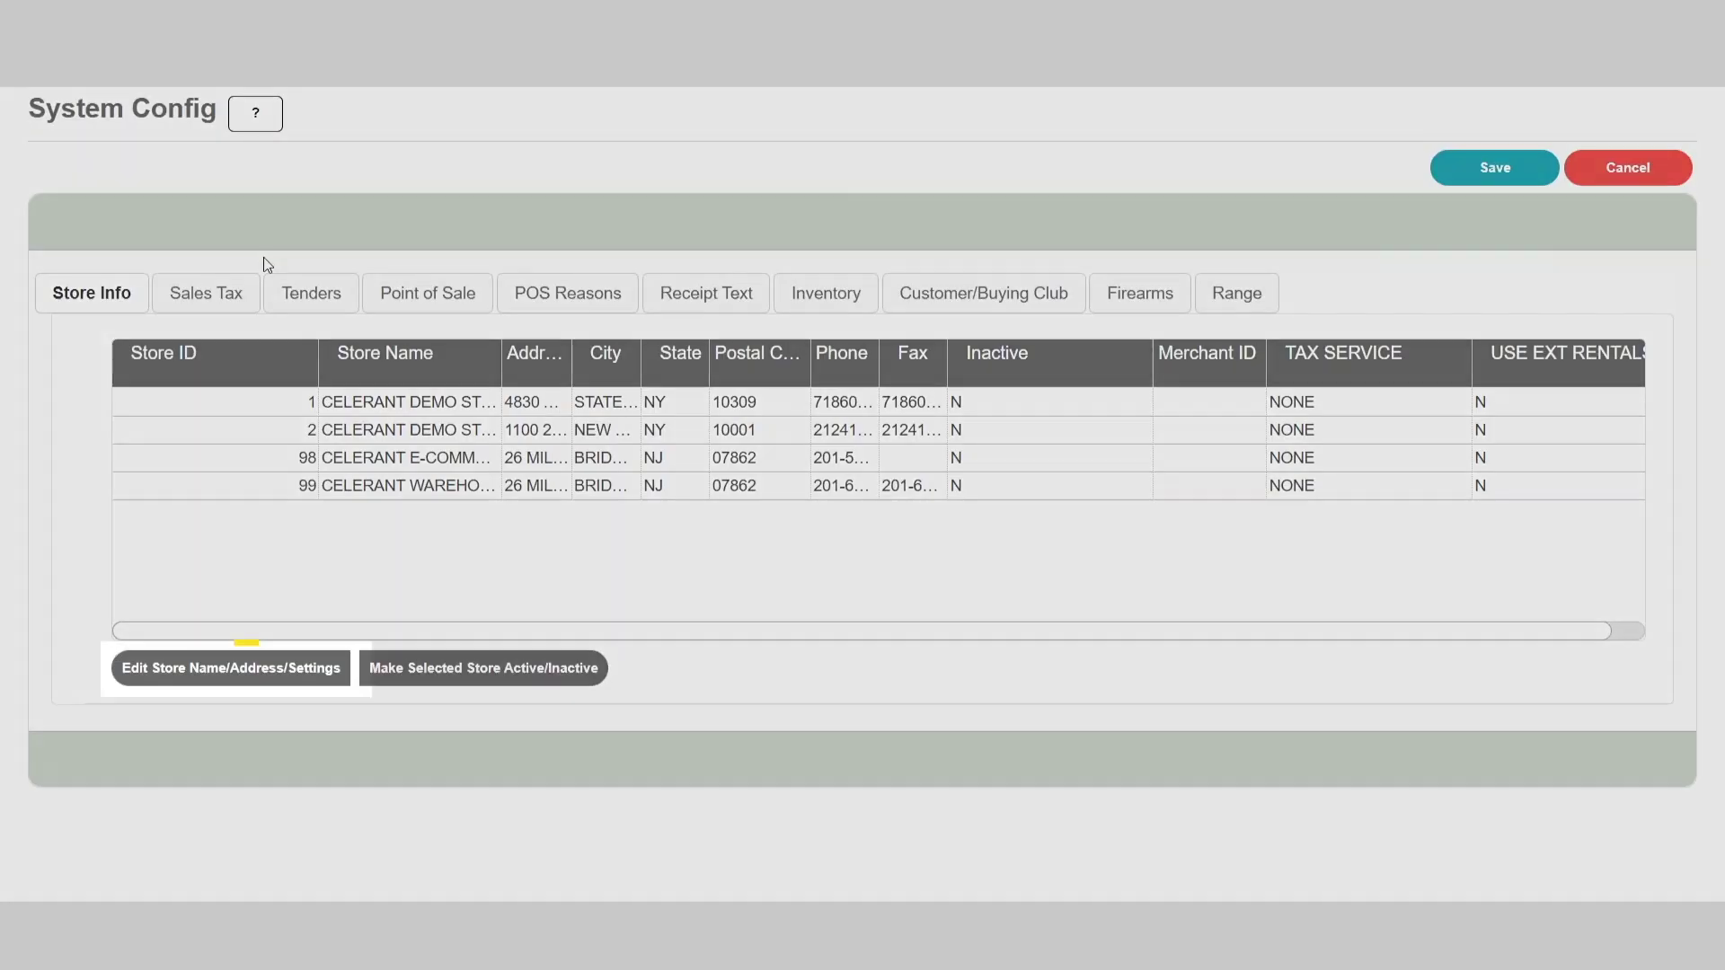
click(262, 401)
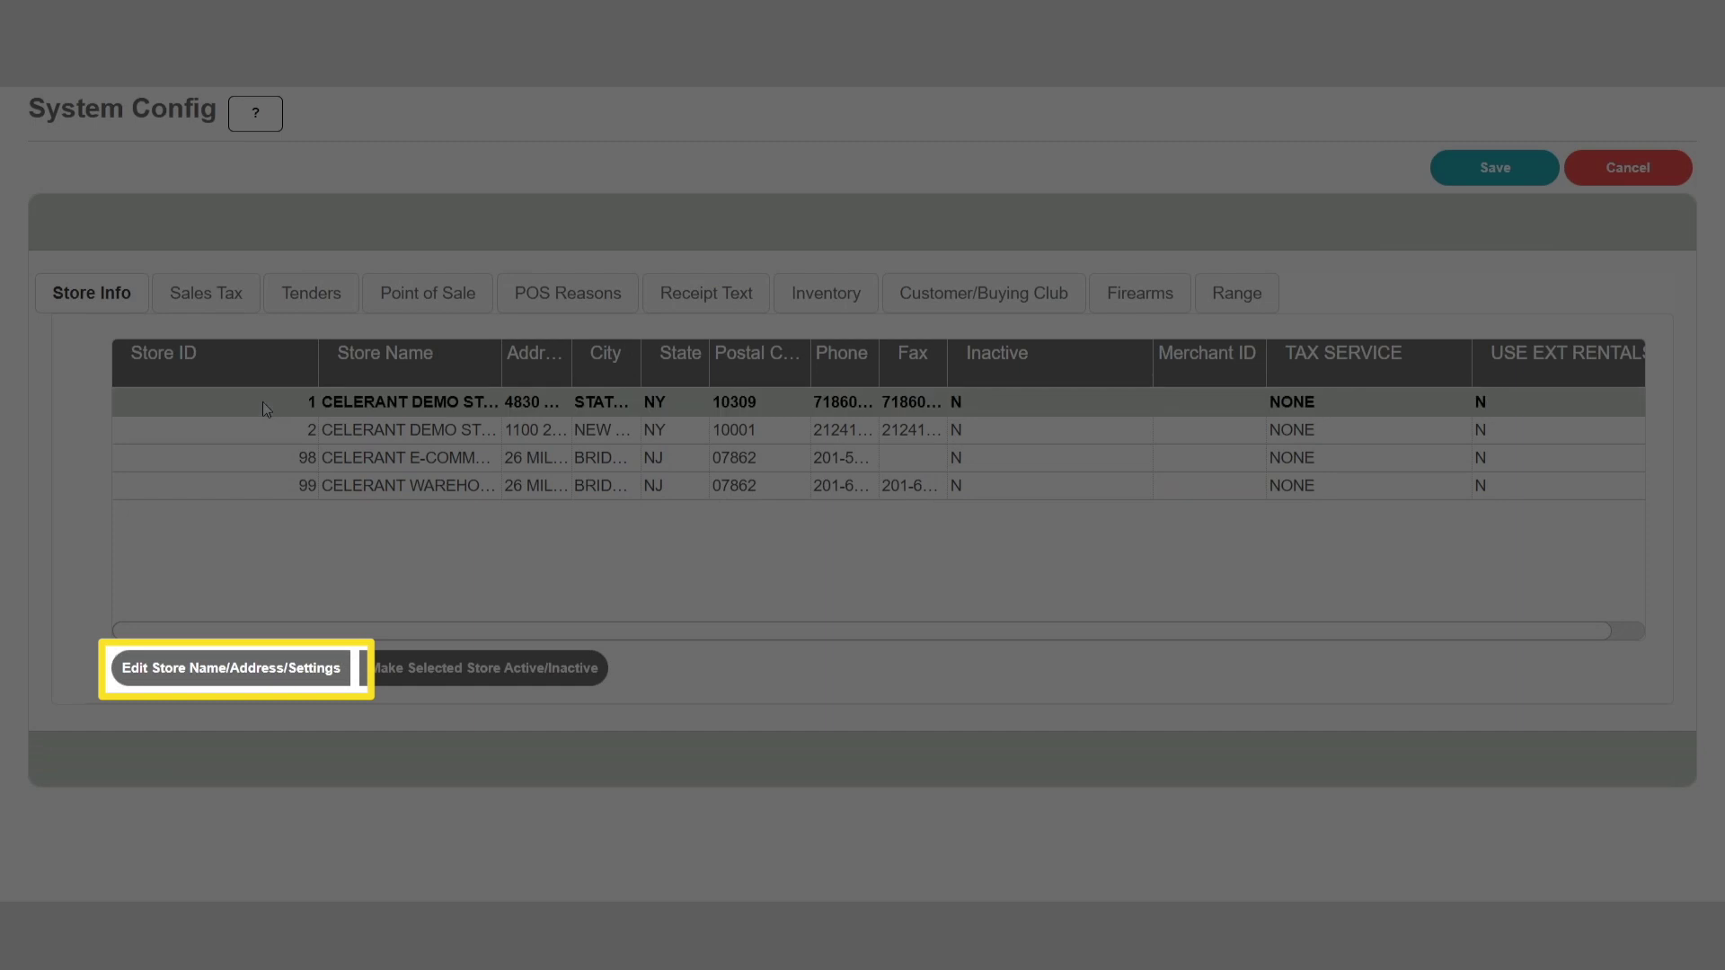
click(236, 670)
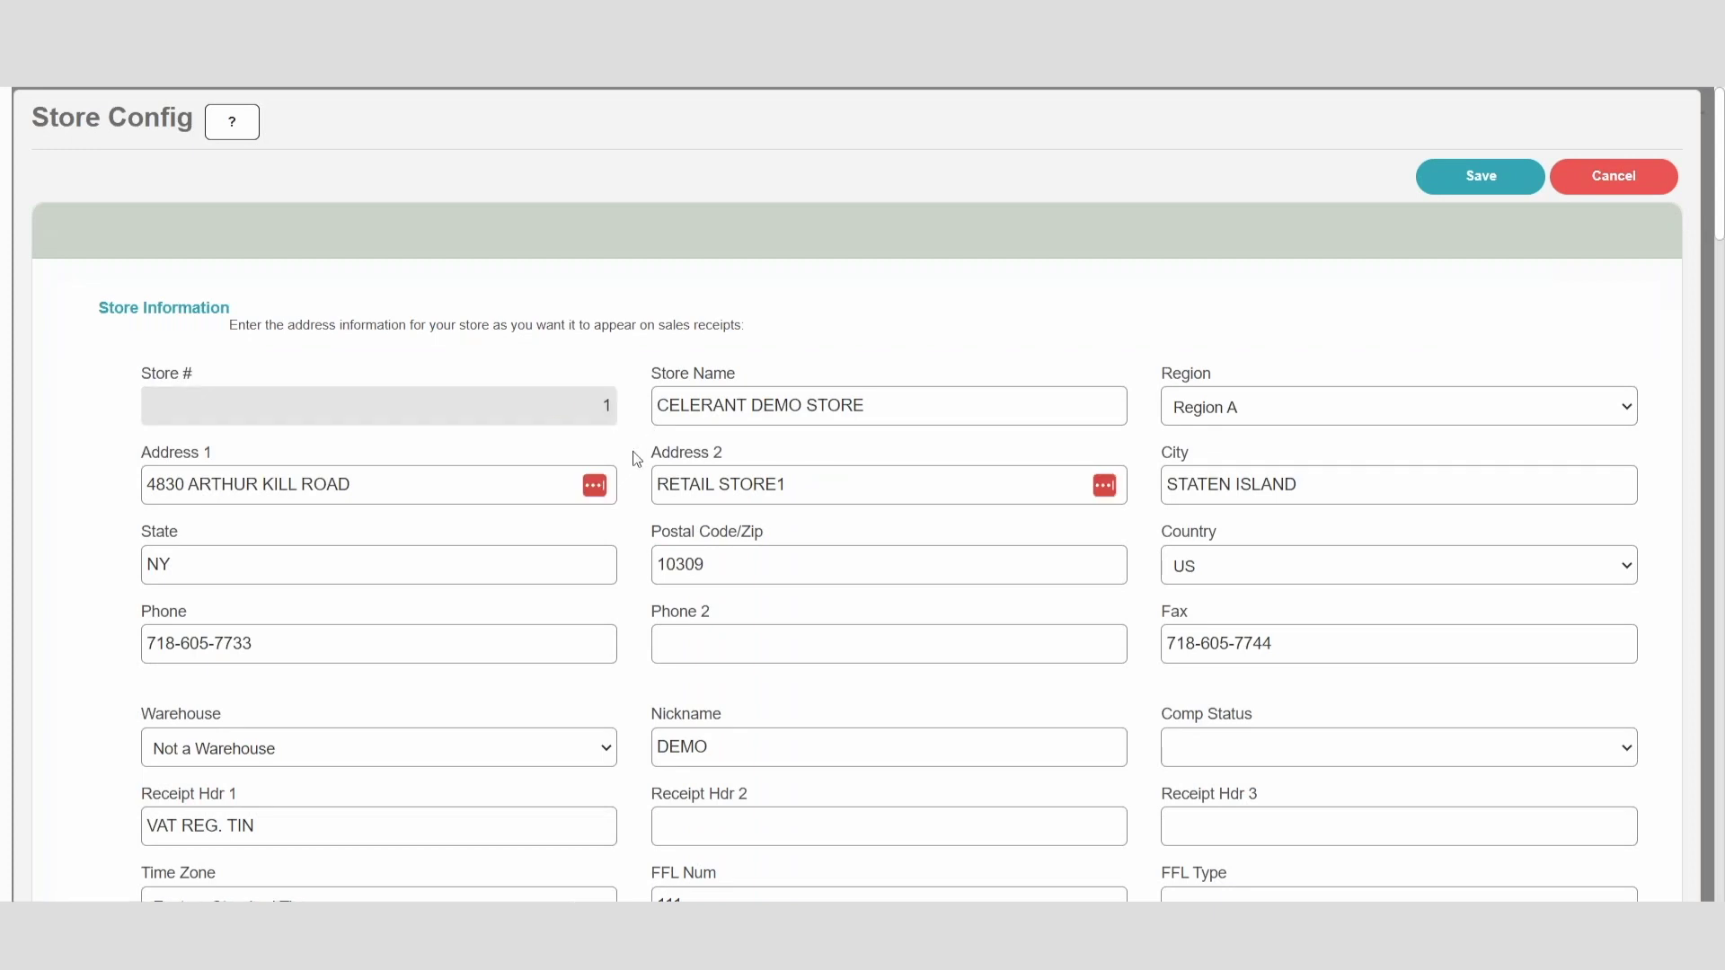
Step: Set range alerts to 1 minute before end time and every 5 minutes past
scroll(635, 458, down, 10)
scroll(635, 458, down, 5)
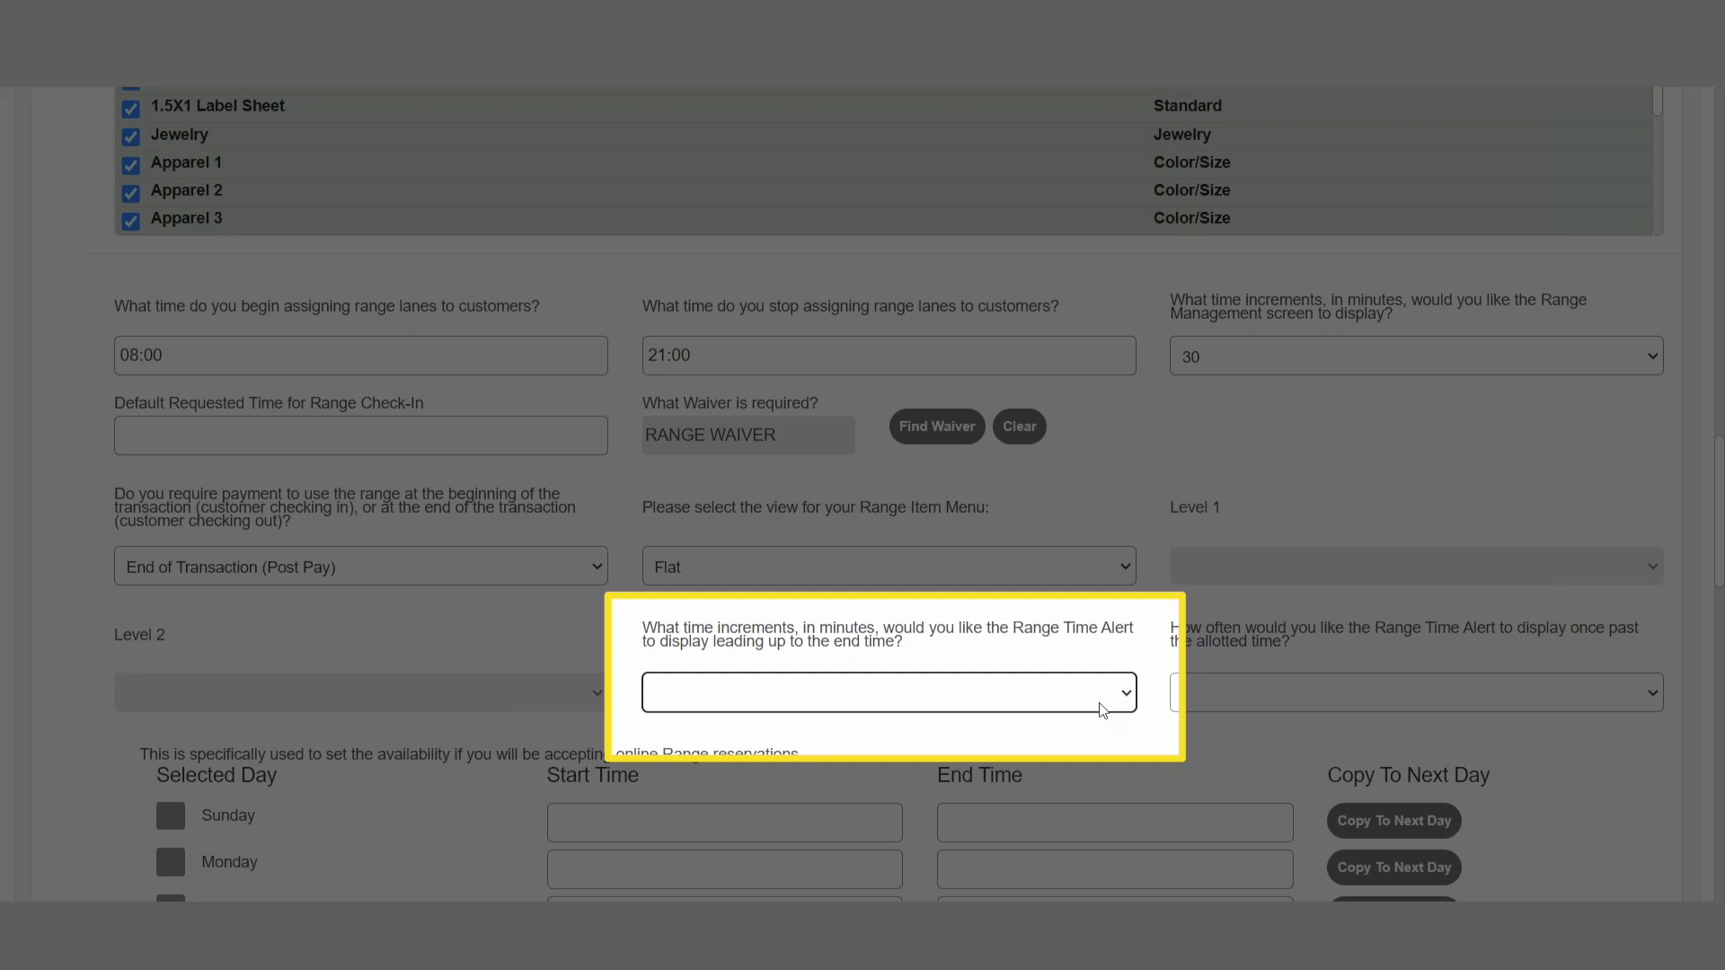
click(1103, 710)
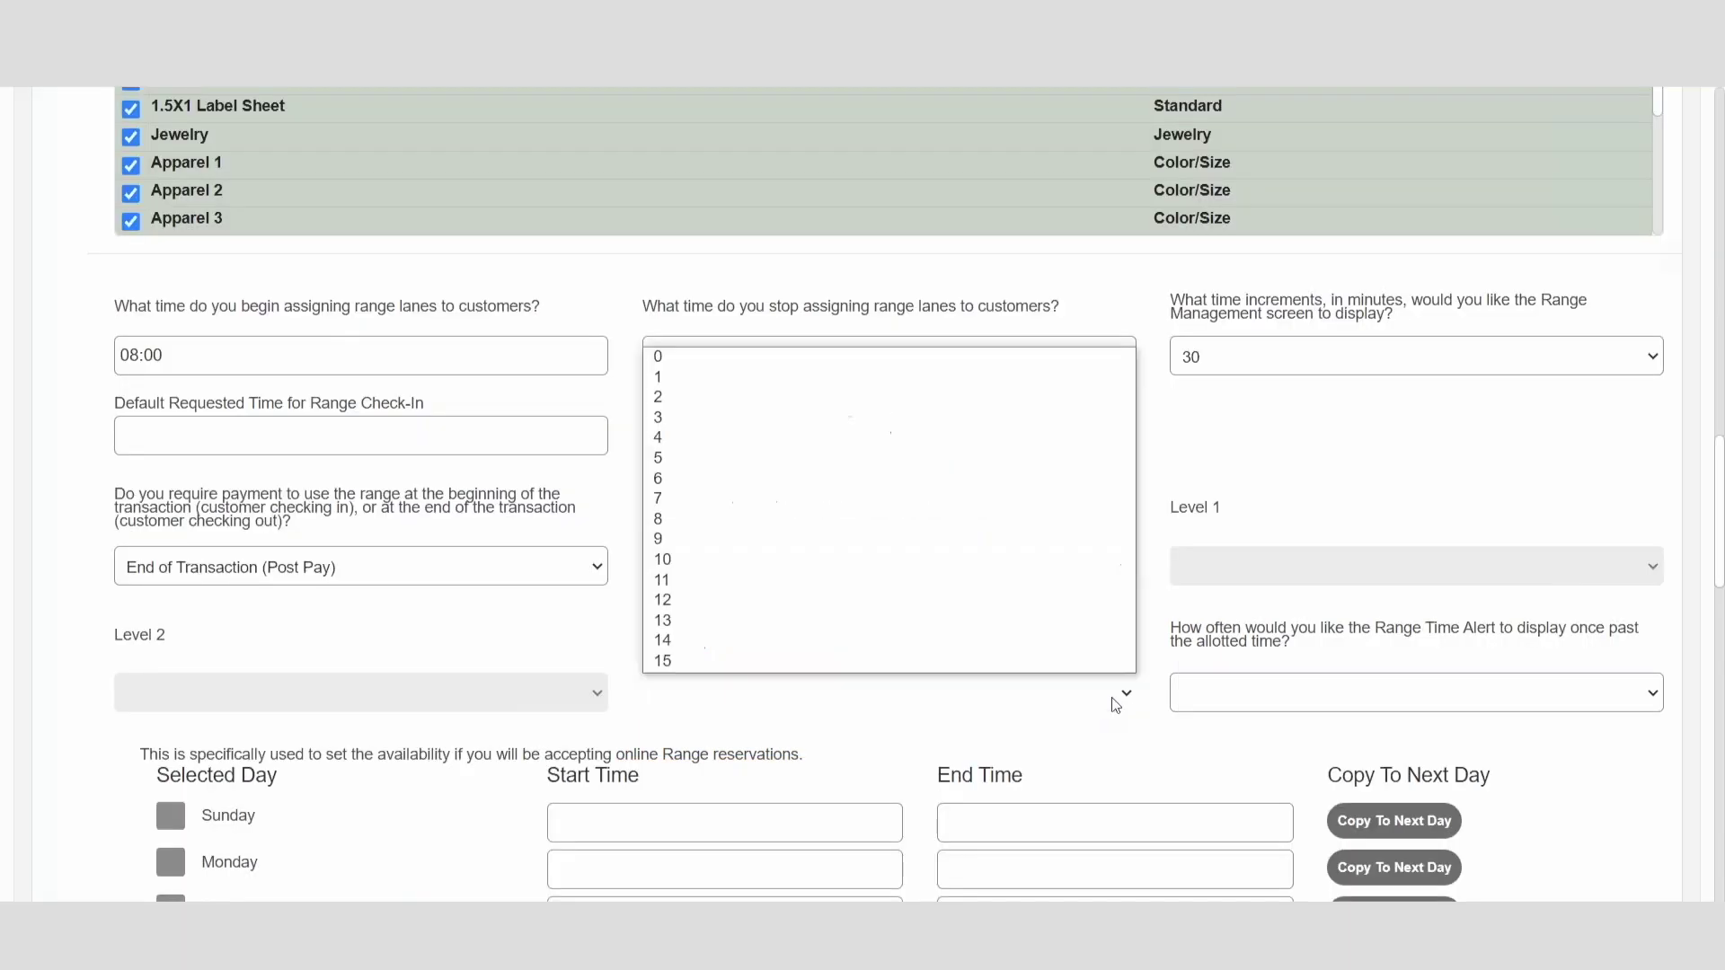
click(984, 381)
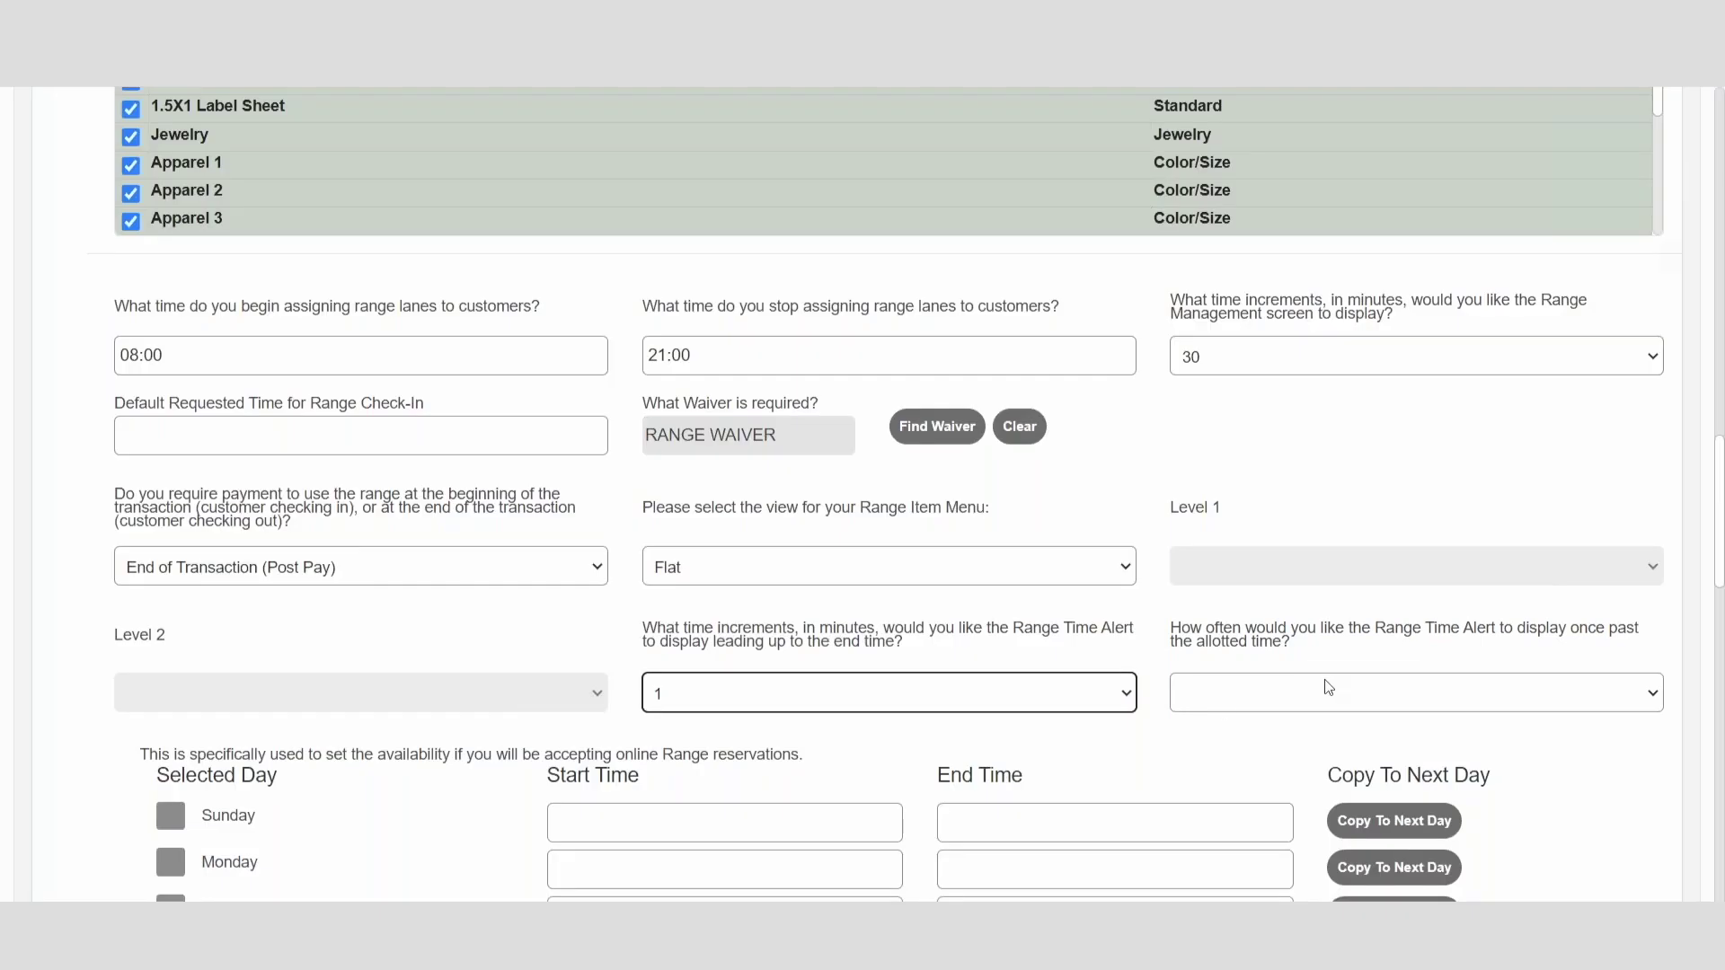
click(1327, 689)
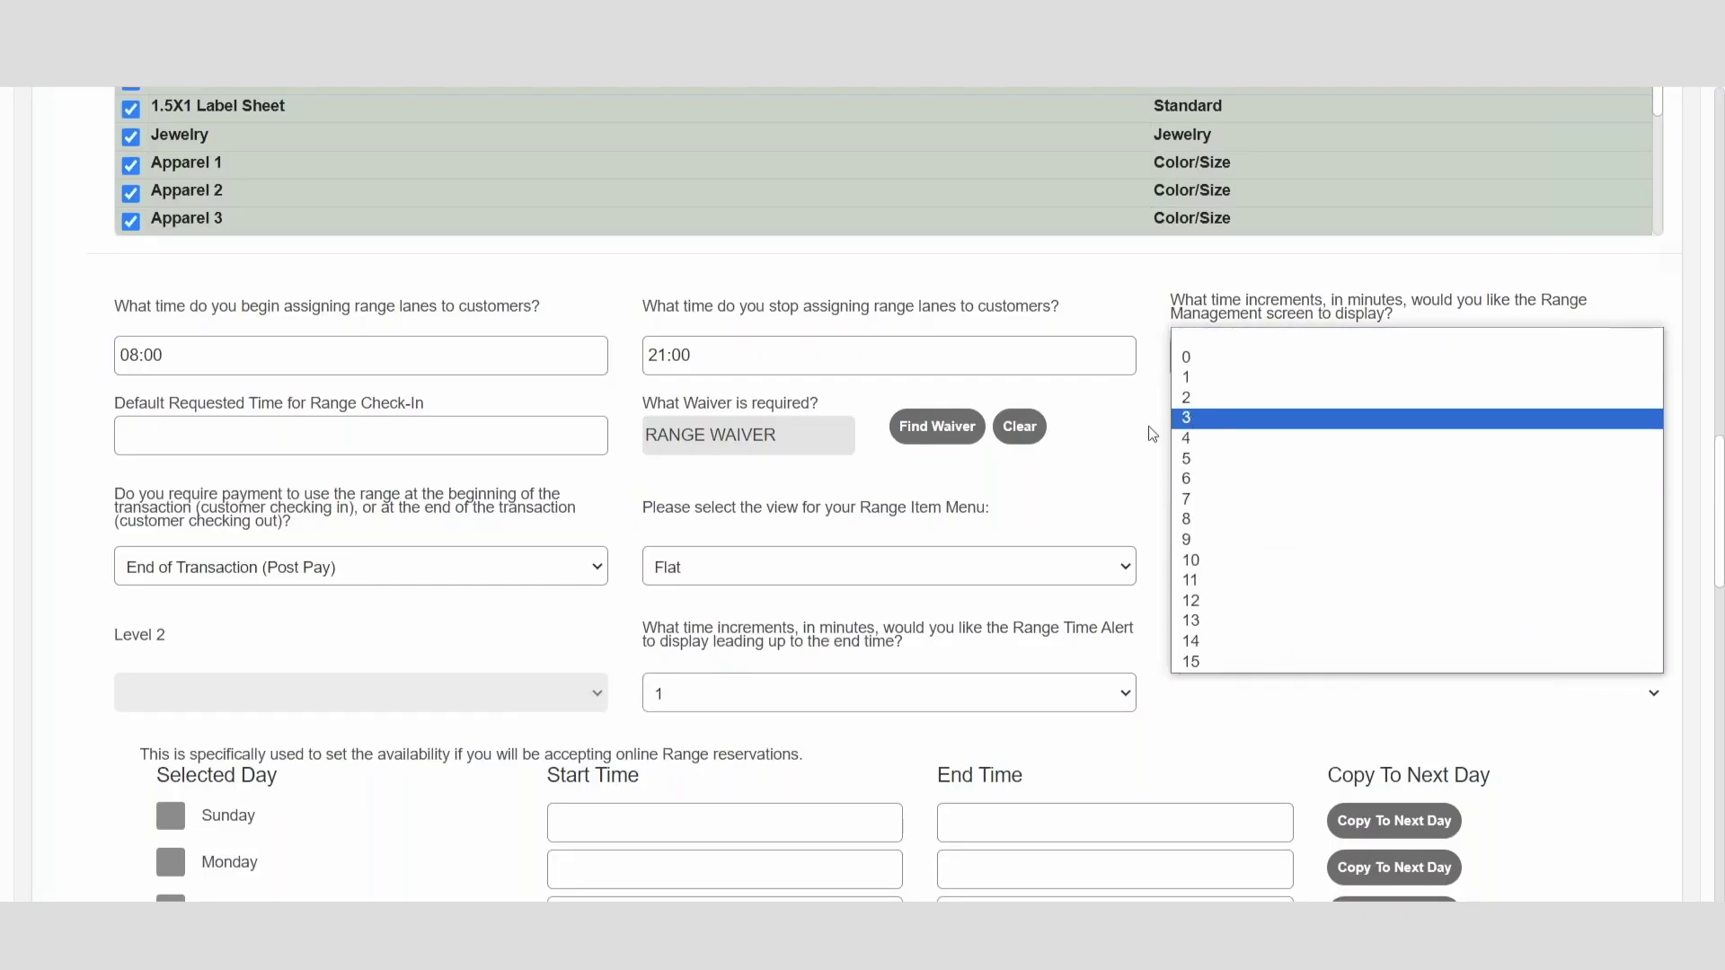
click(1213, 459)
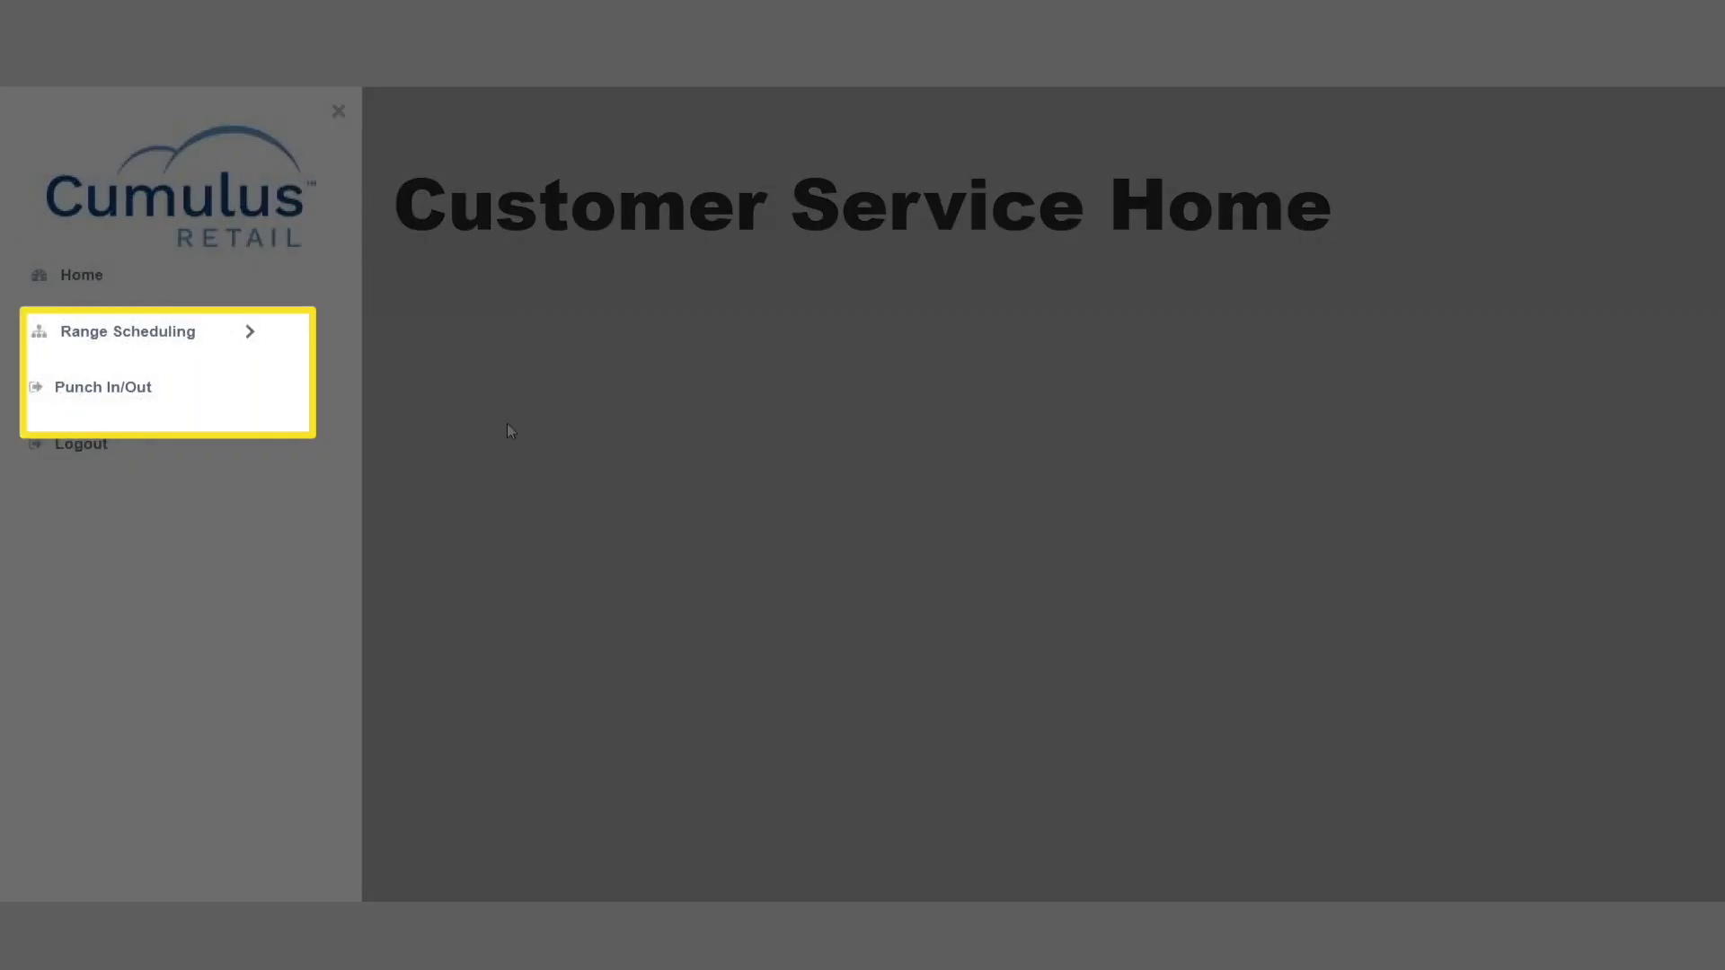
Step: Check in a range customer with the 25 YRD RANGE FEE and two BC-33902 target spots
click(139, 334)
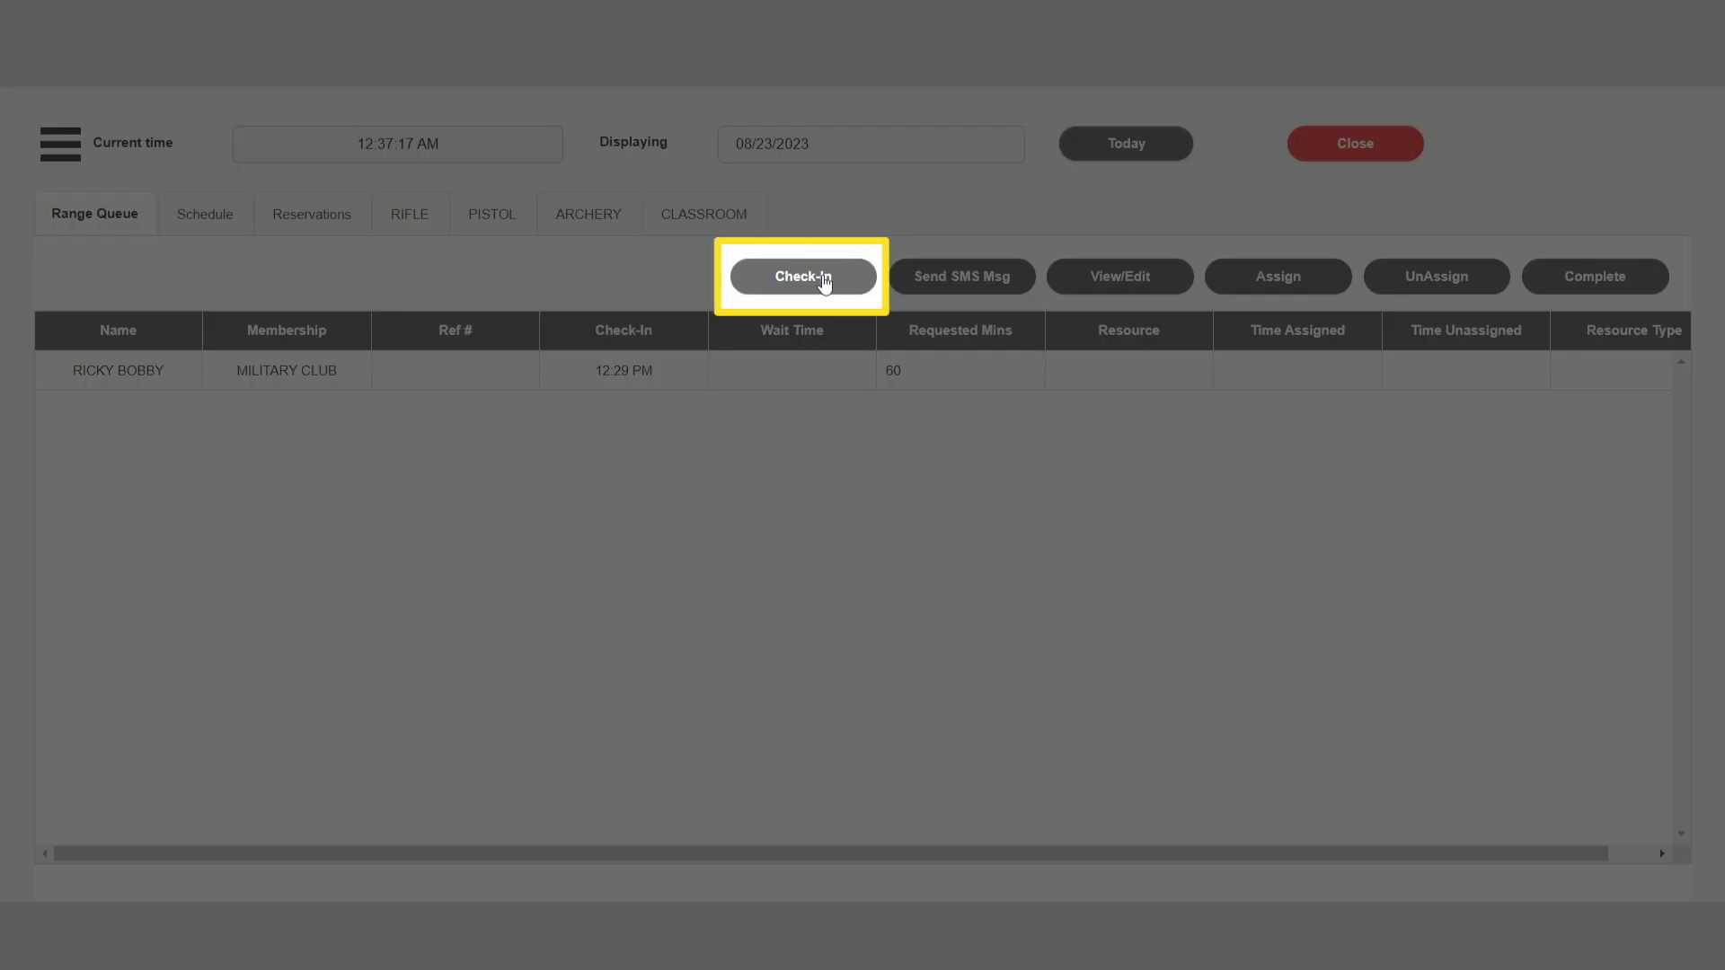
click(825, 282)
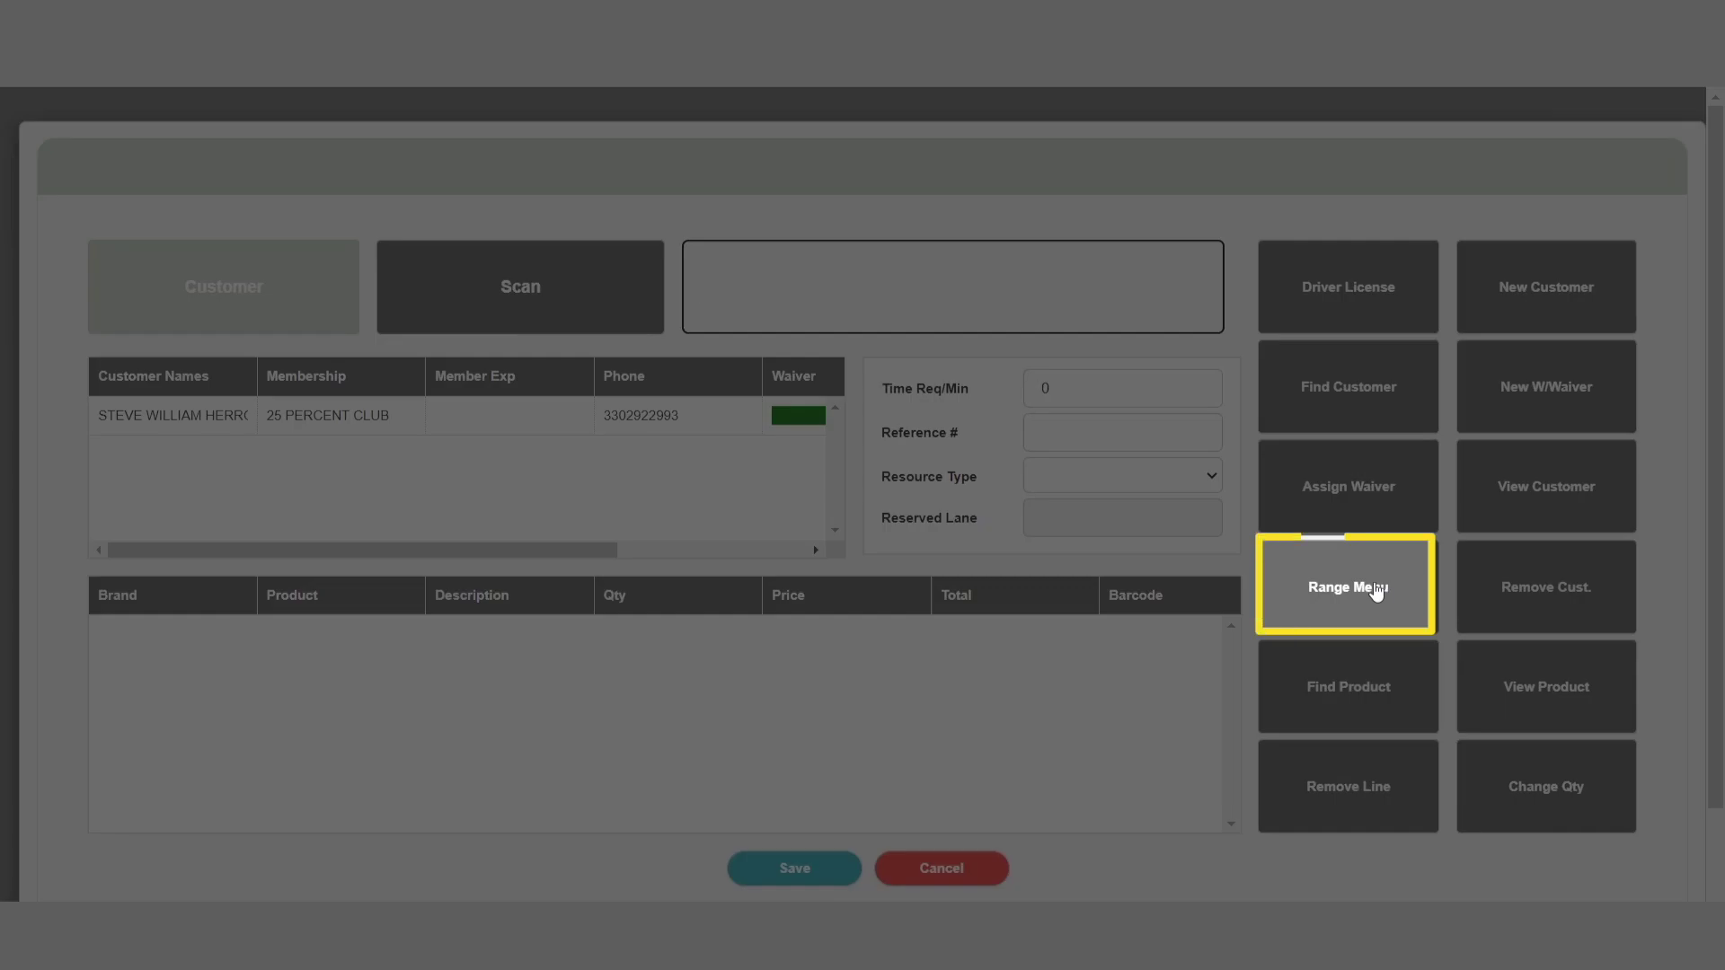
click(1375, 592)
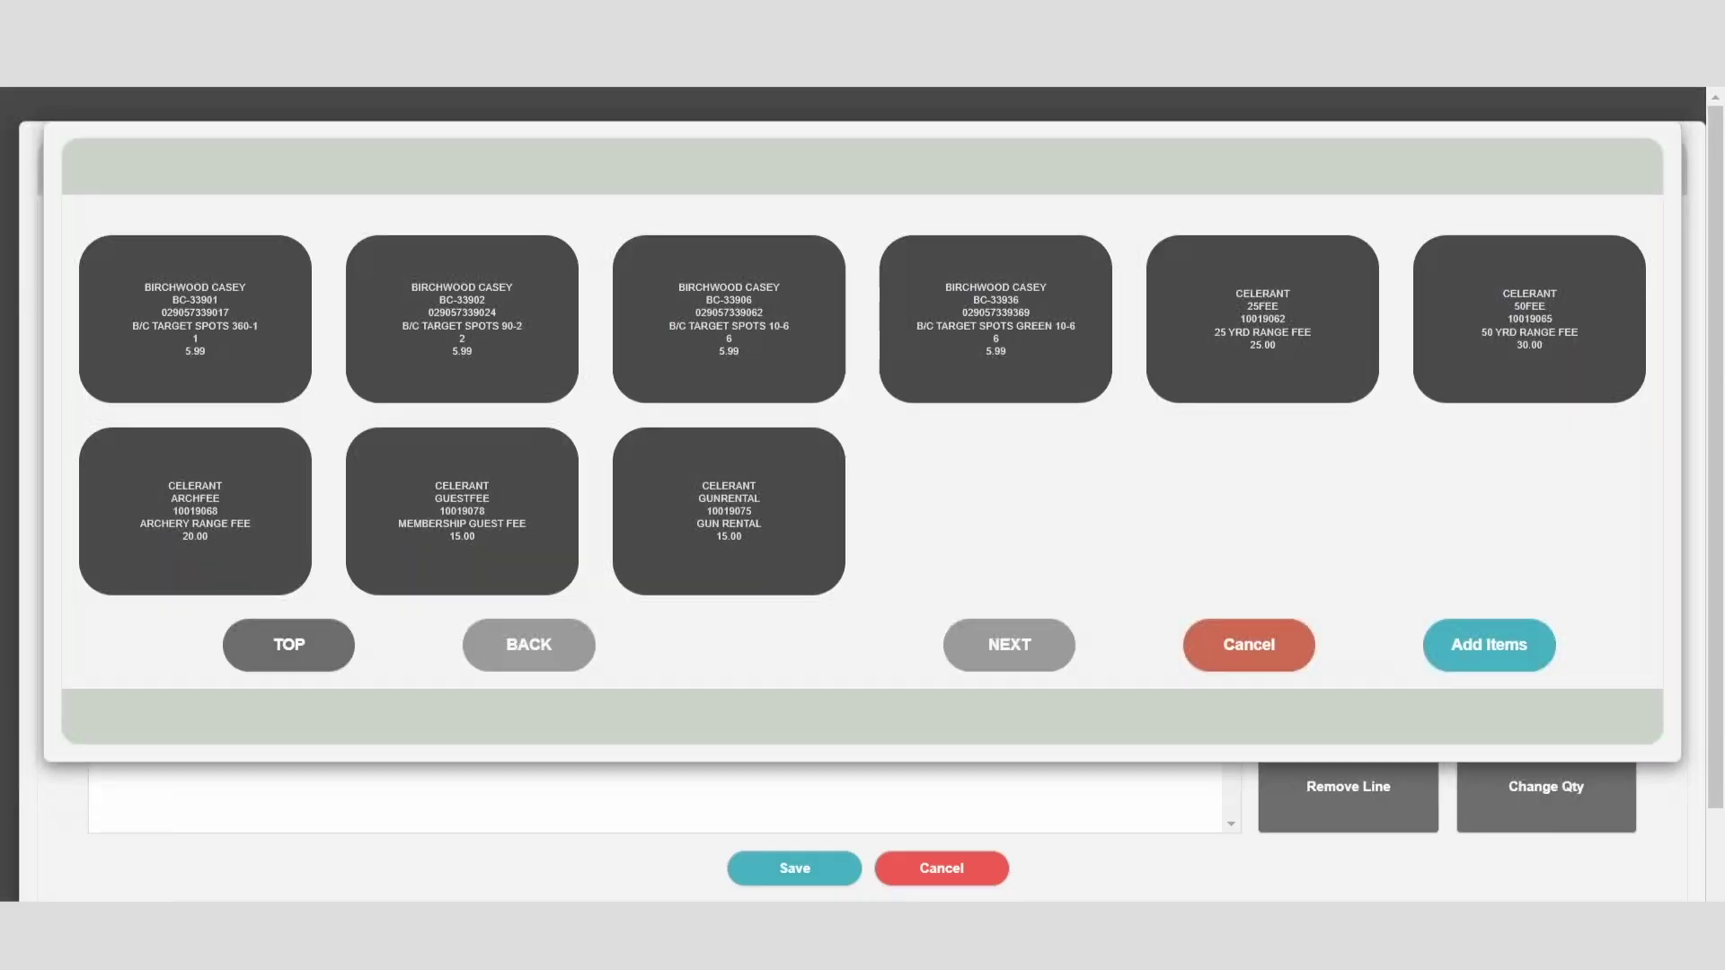
click(1316, 315)
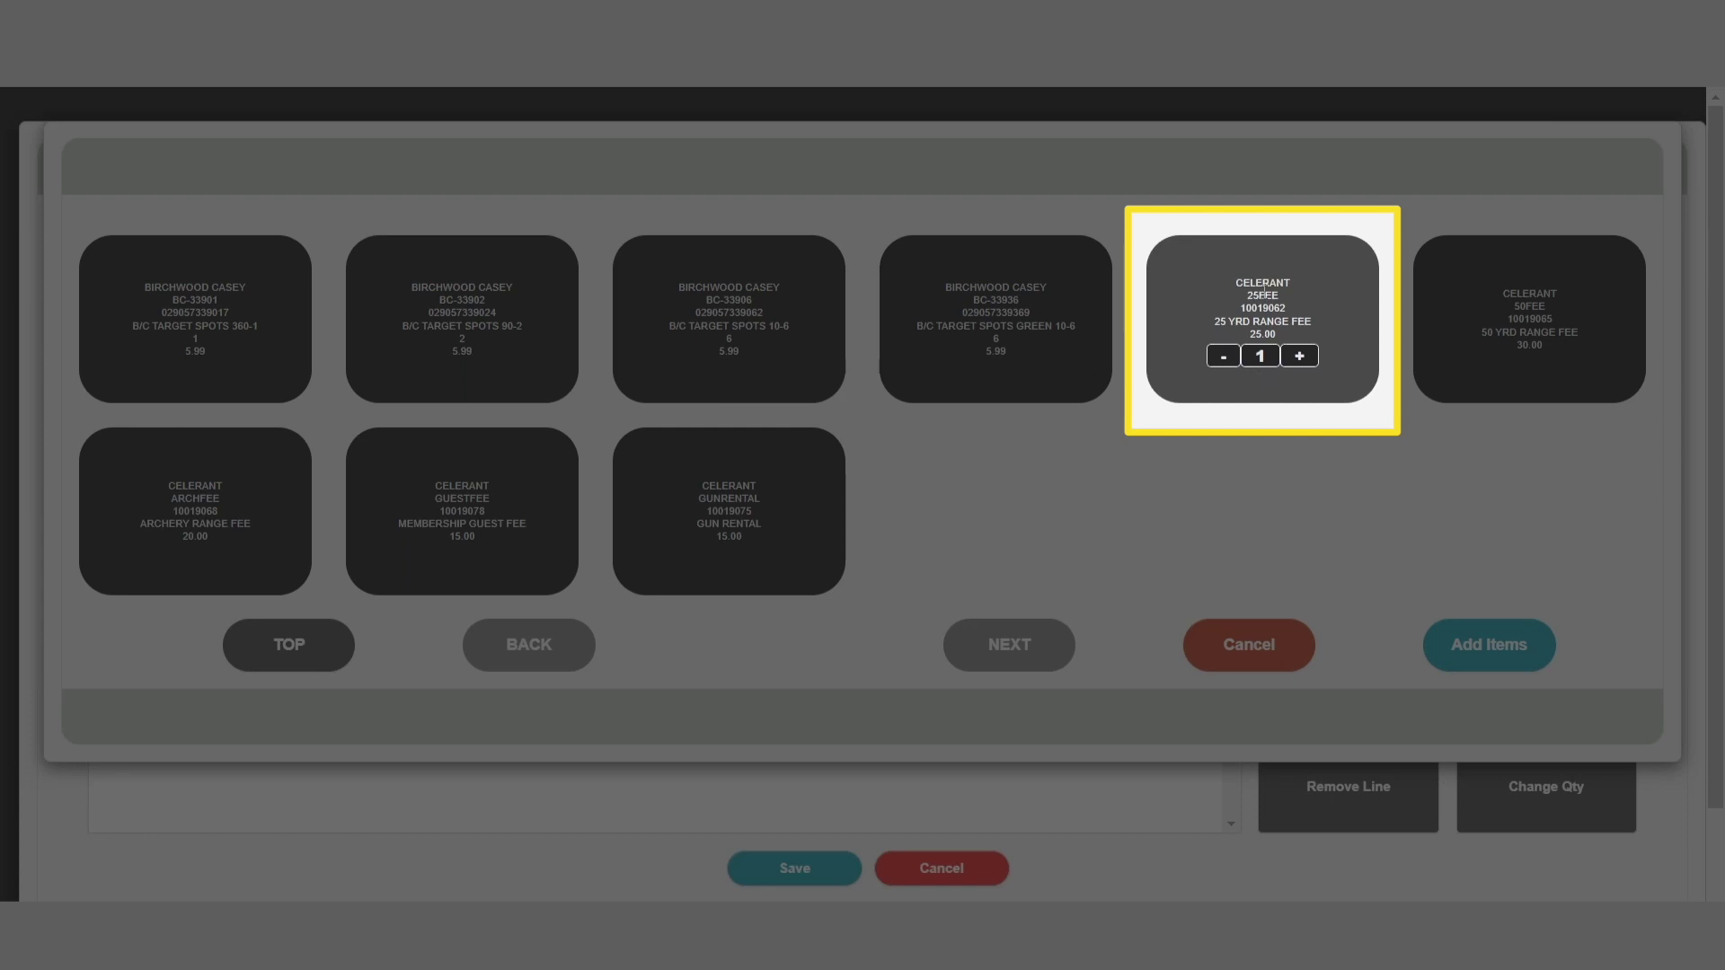
click(462, 315)
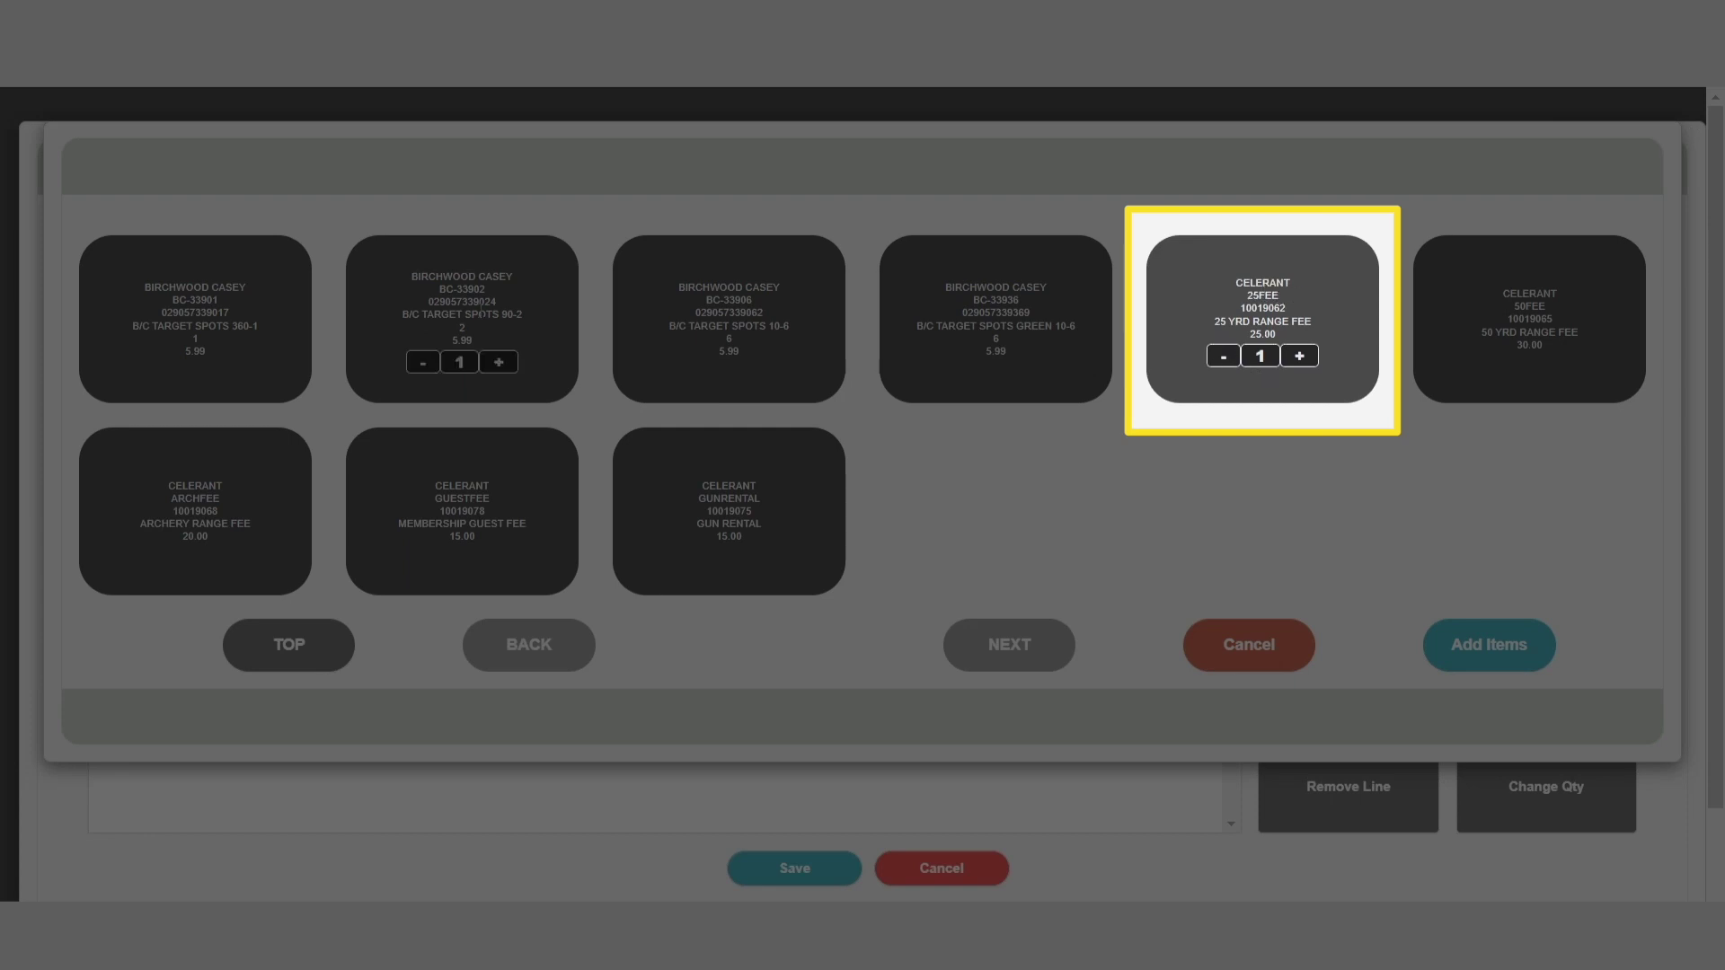
click(498, 362)
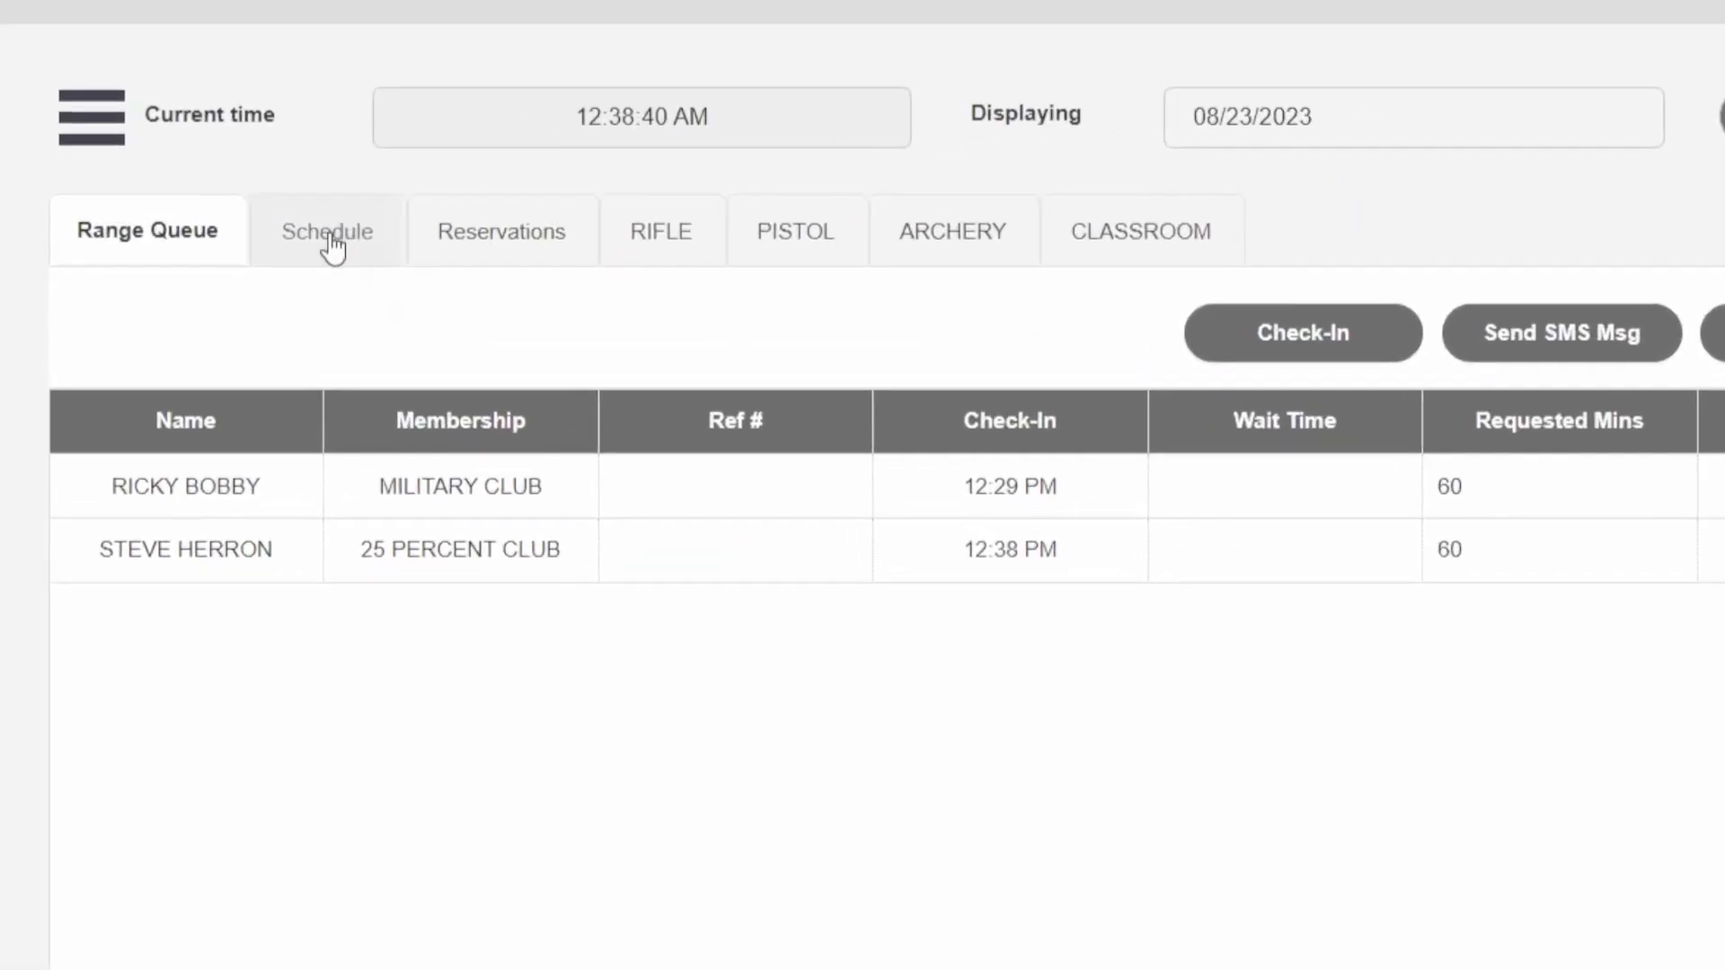
Step: Review today's range schedule under Range Scheduling on the Schedule tab
click(332, 242)
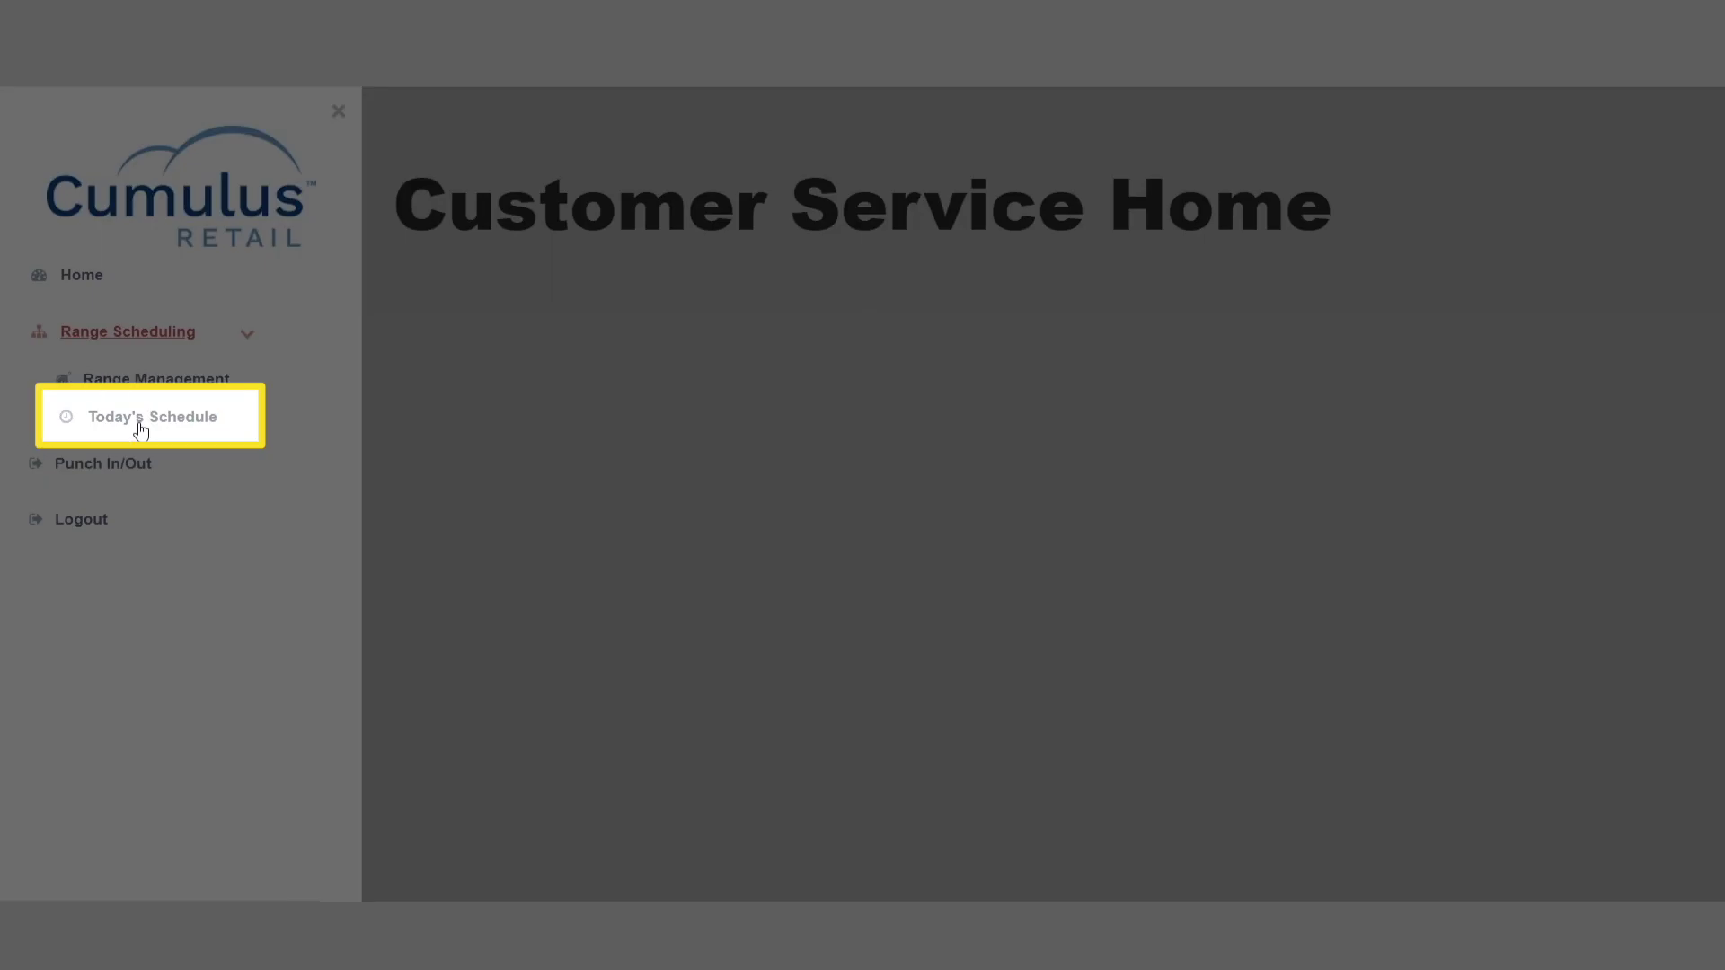
click(141, 429)
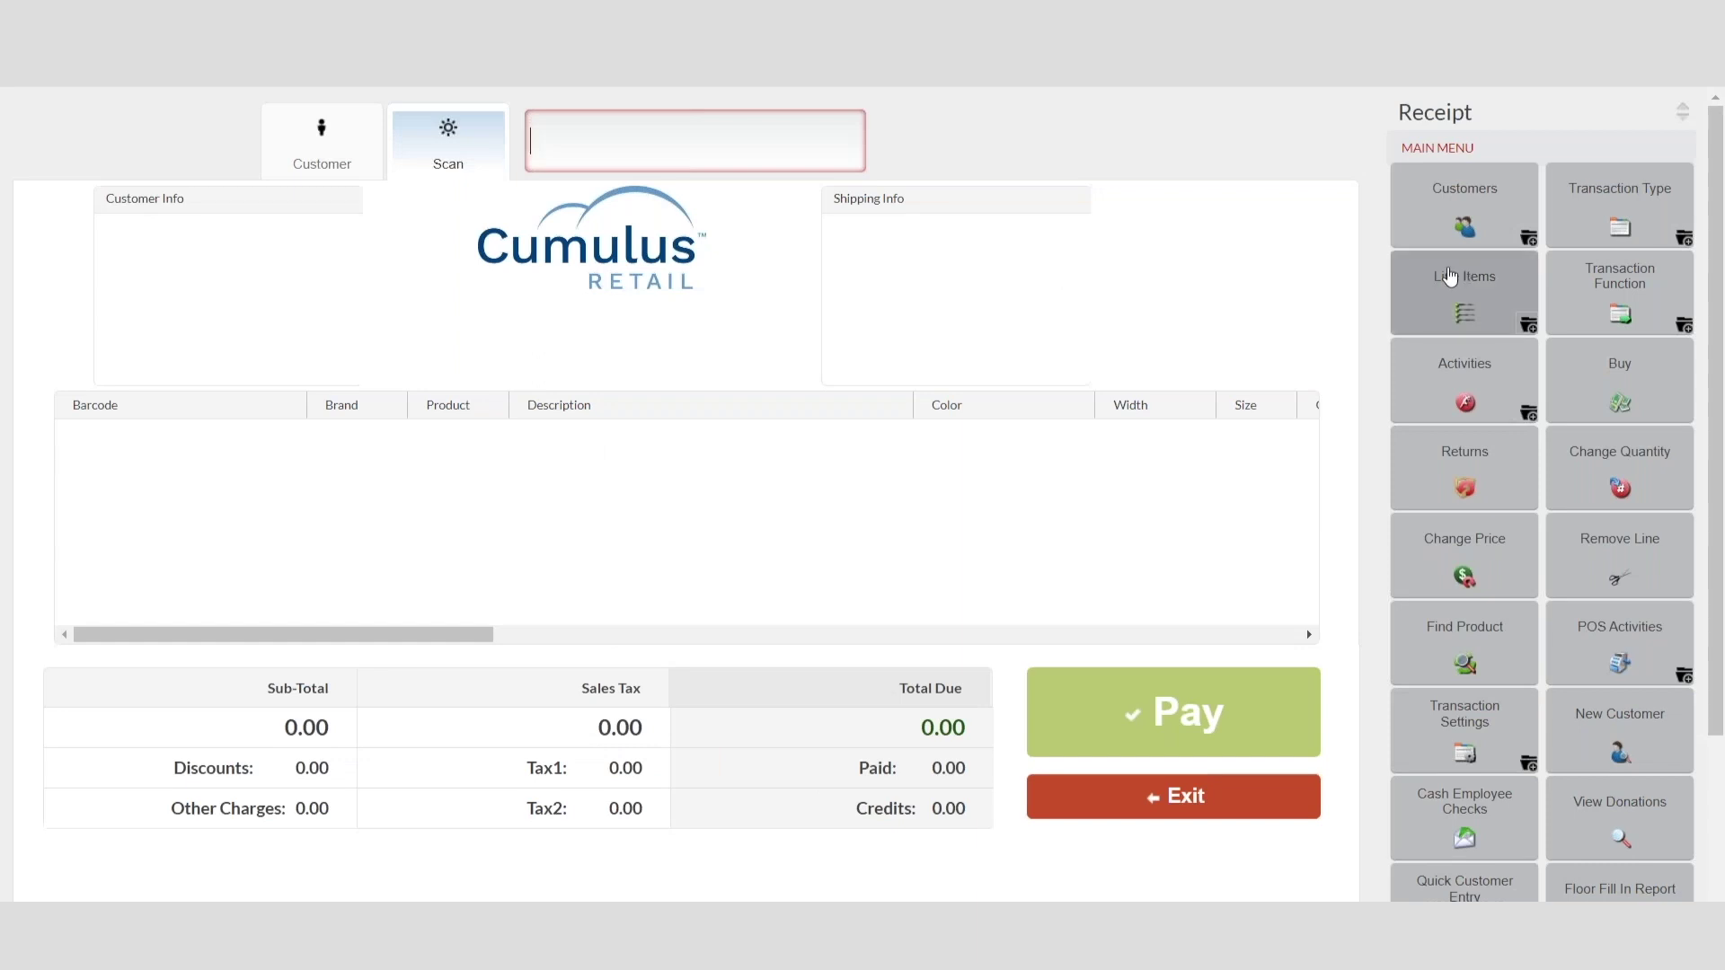
Step: Start a range check-in for the listed customer with a signed waiver and the 25 YRD RANGE FEE
click(1634, 231)
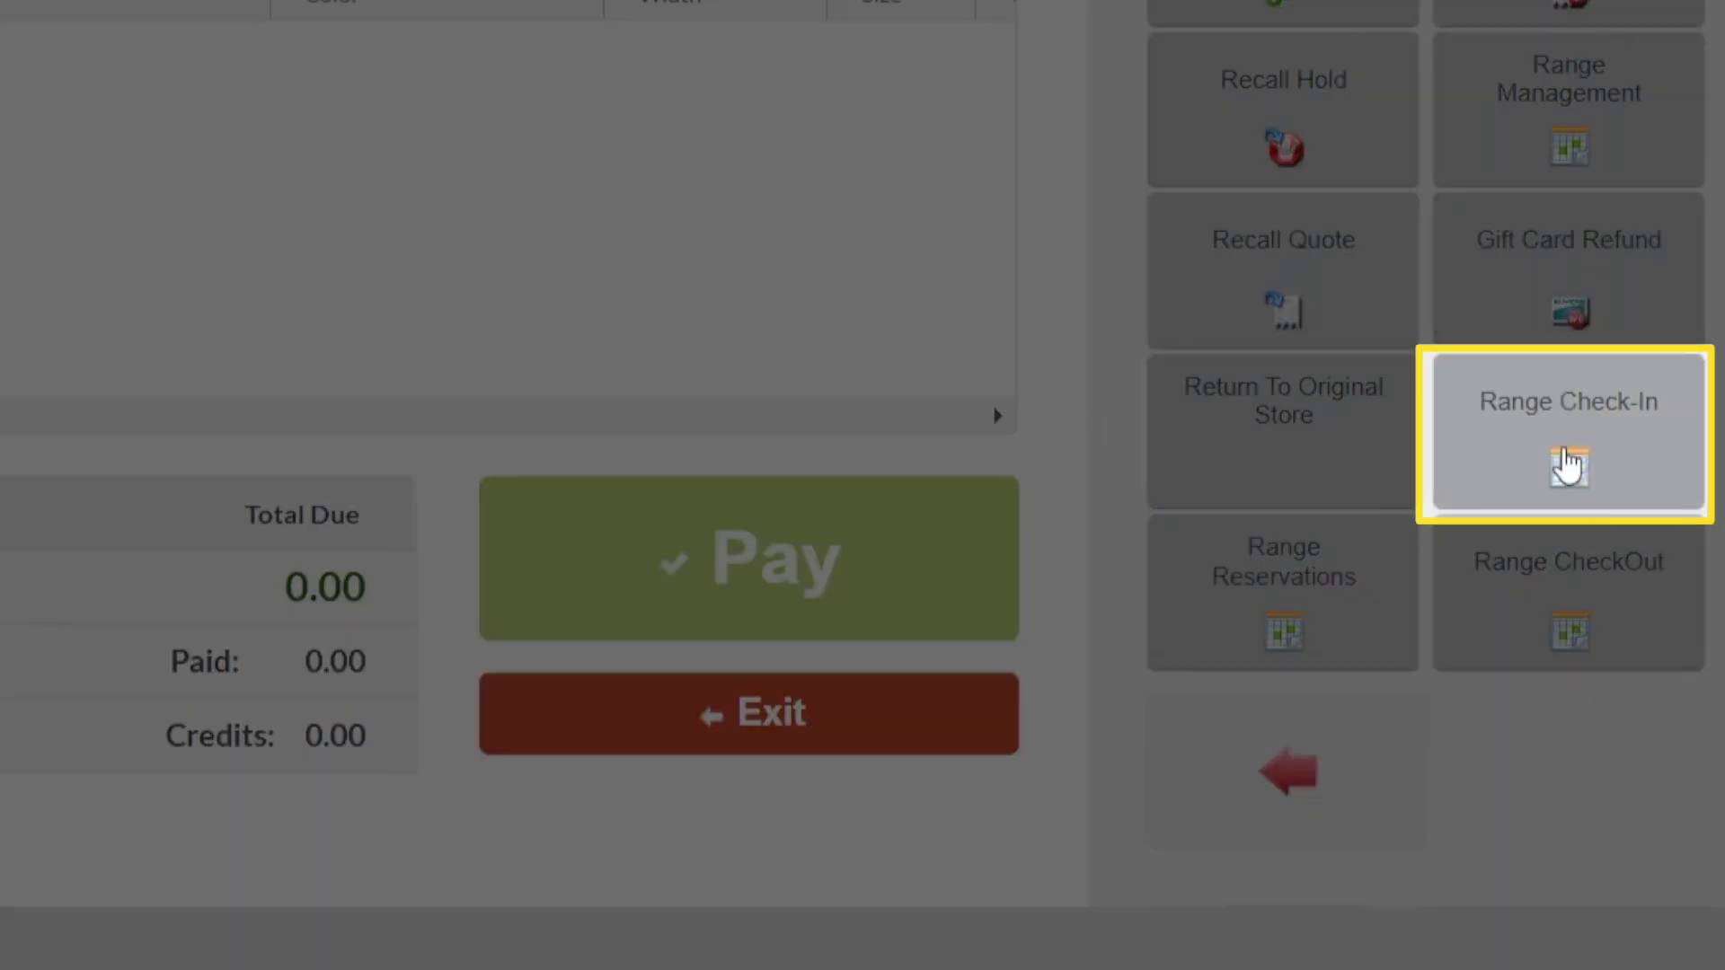
click(1564, 464)
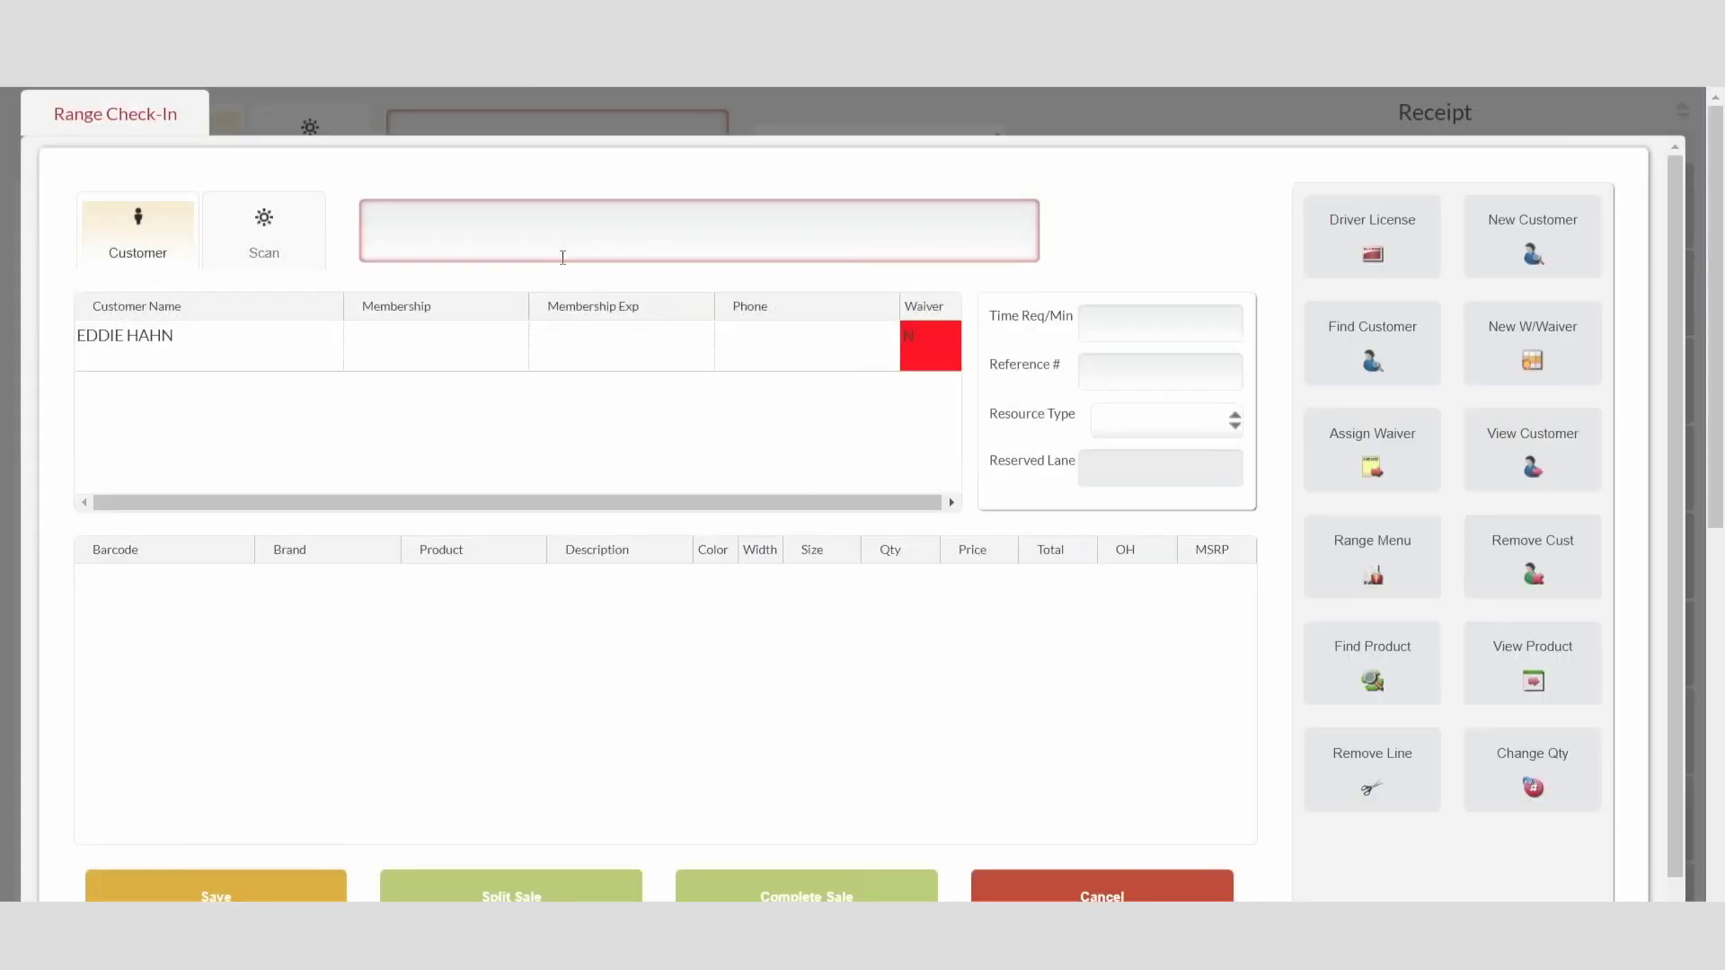
click(918, 345)
click(1339, 449)
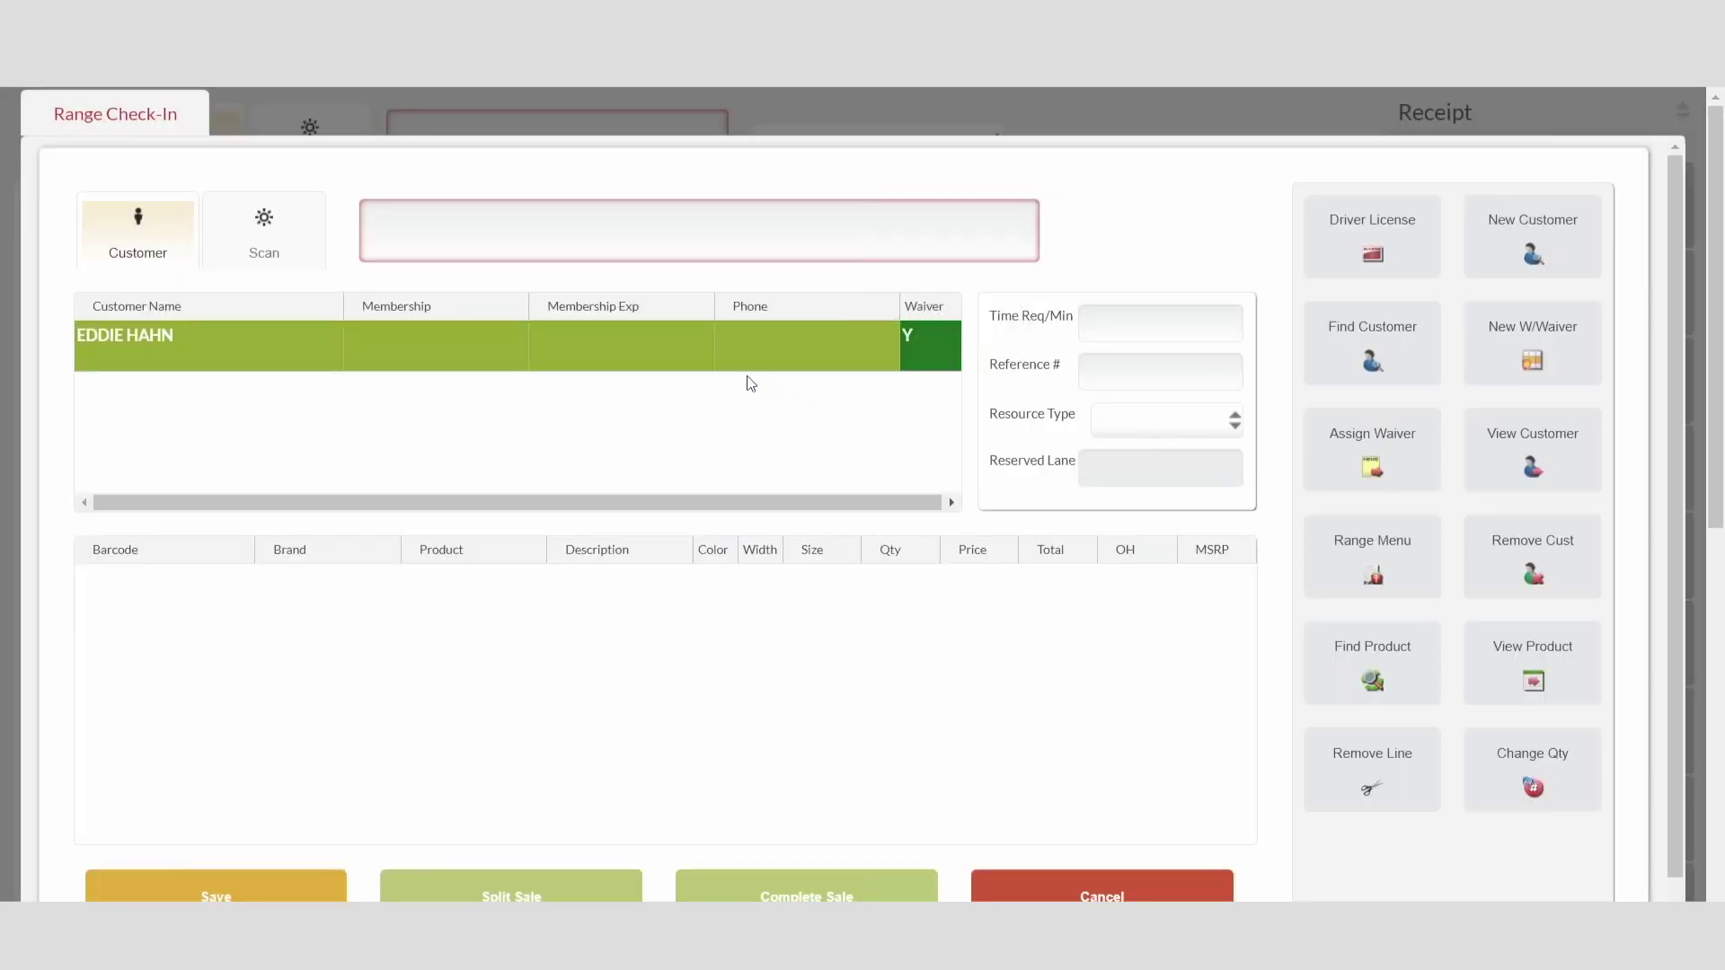
click(1371, 557)
click(1106, 301)
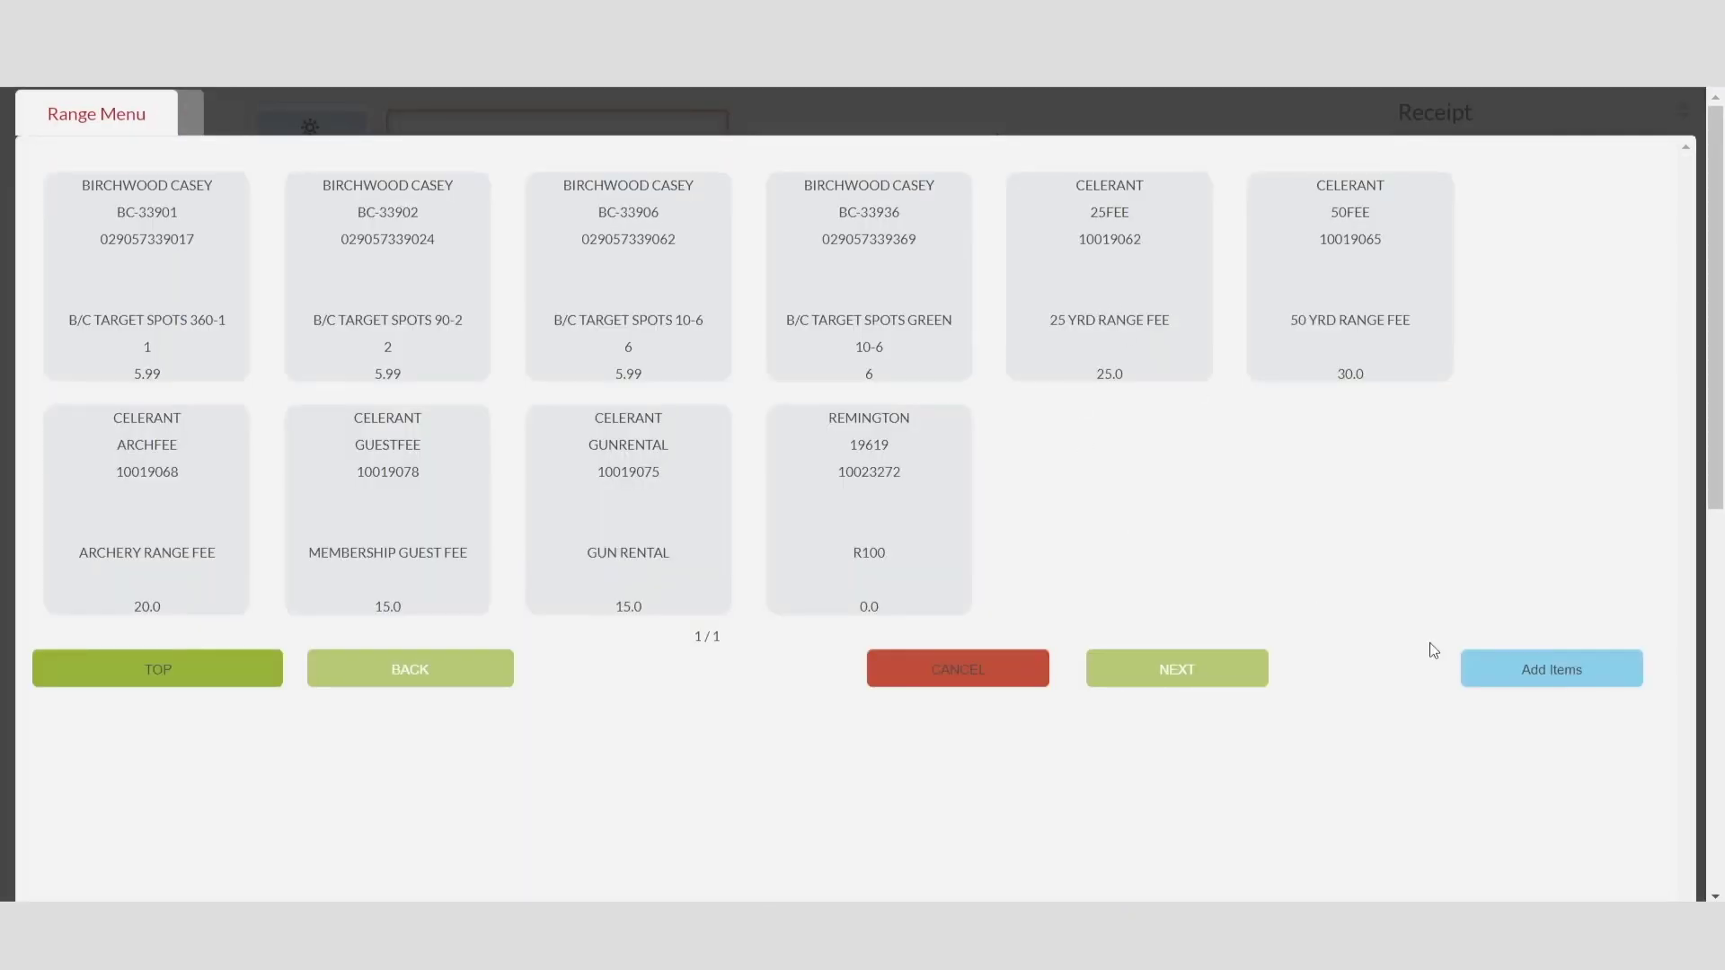
click(1542, 669)
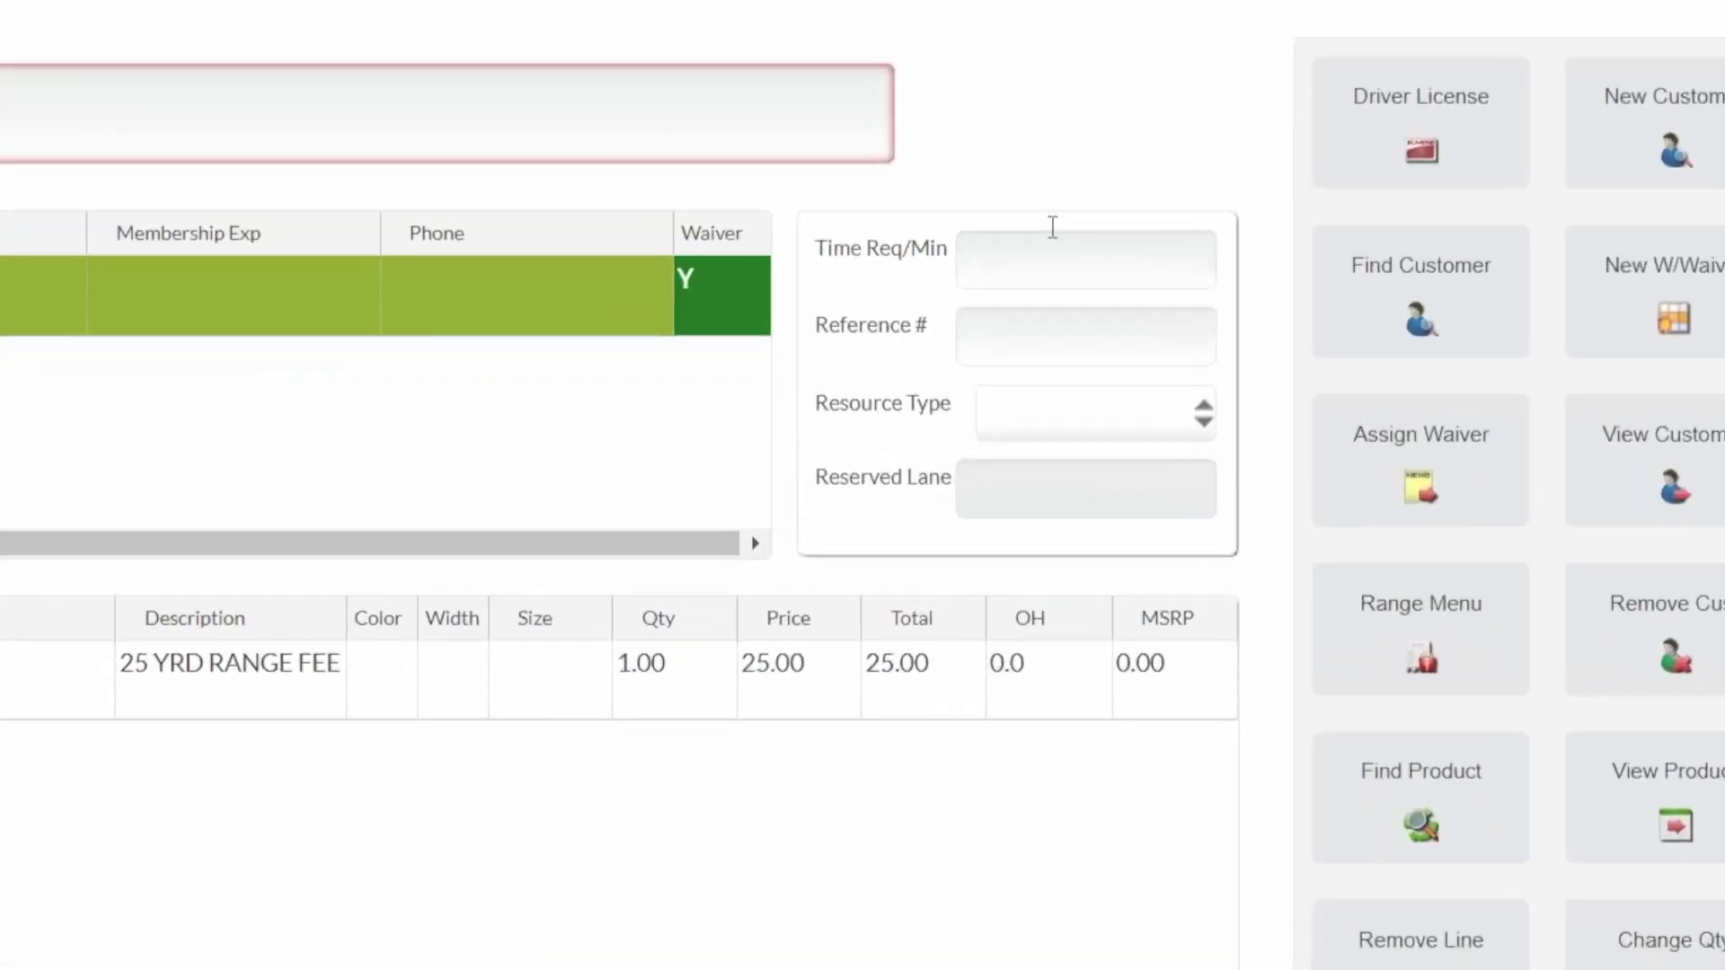
Step: Request 60 minutes on a PISTOL resource, save the check-in, and agree to assign a lane
click(1143, 320)
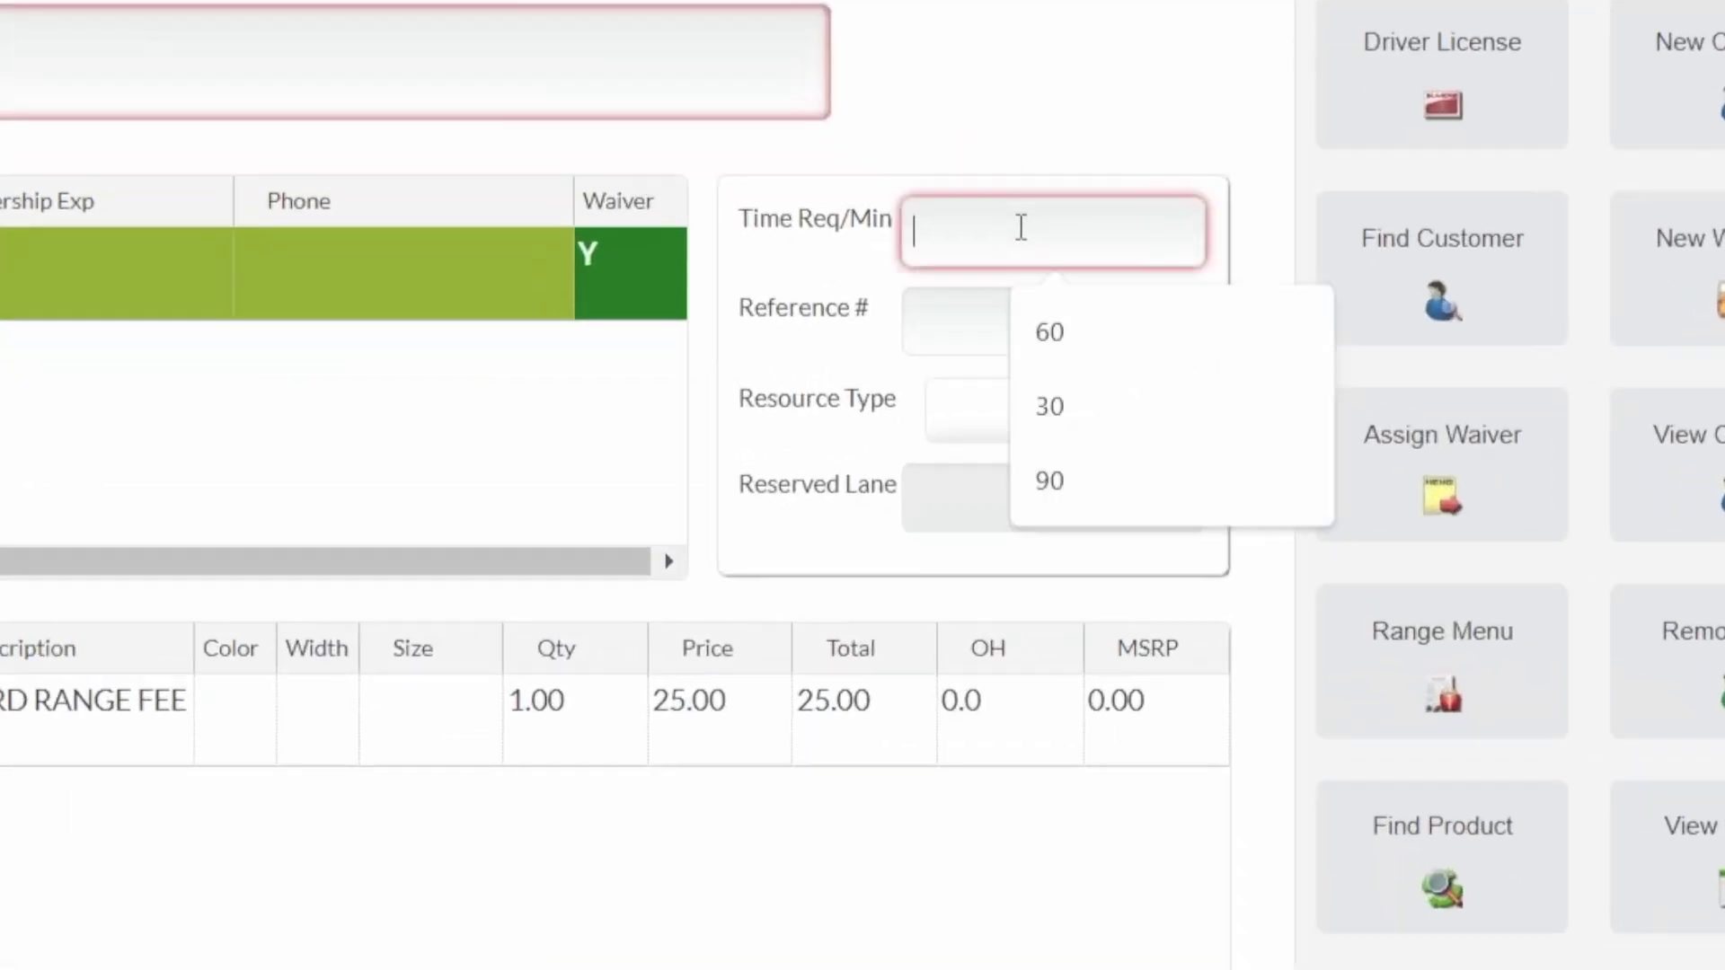
text(60)
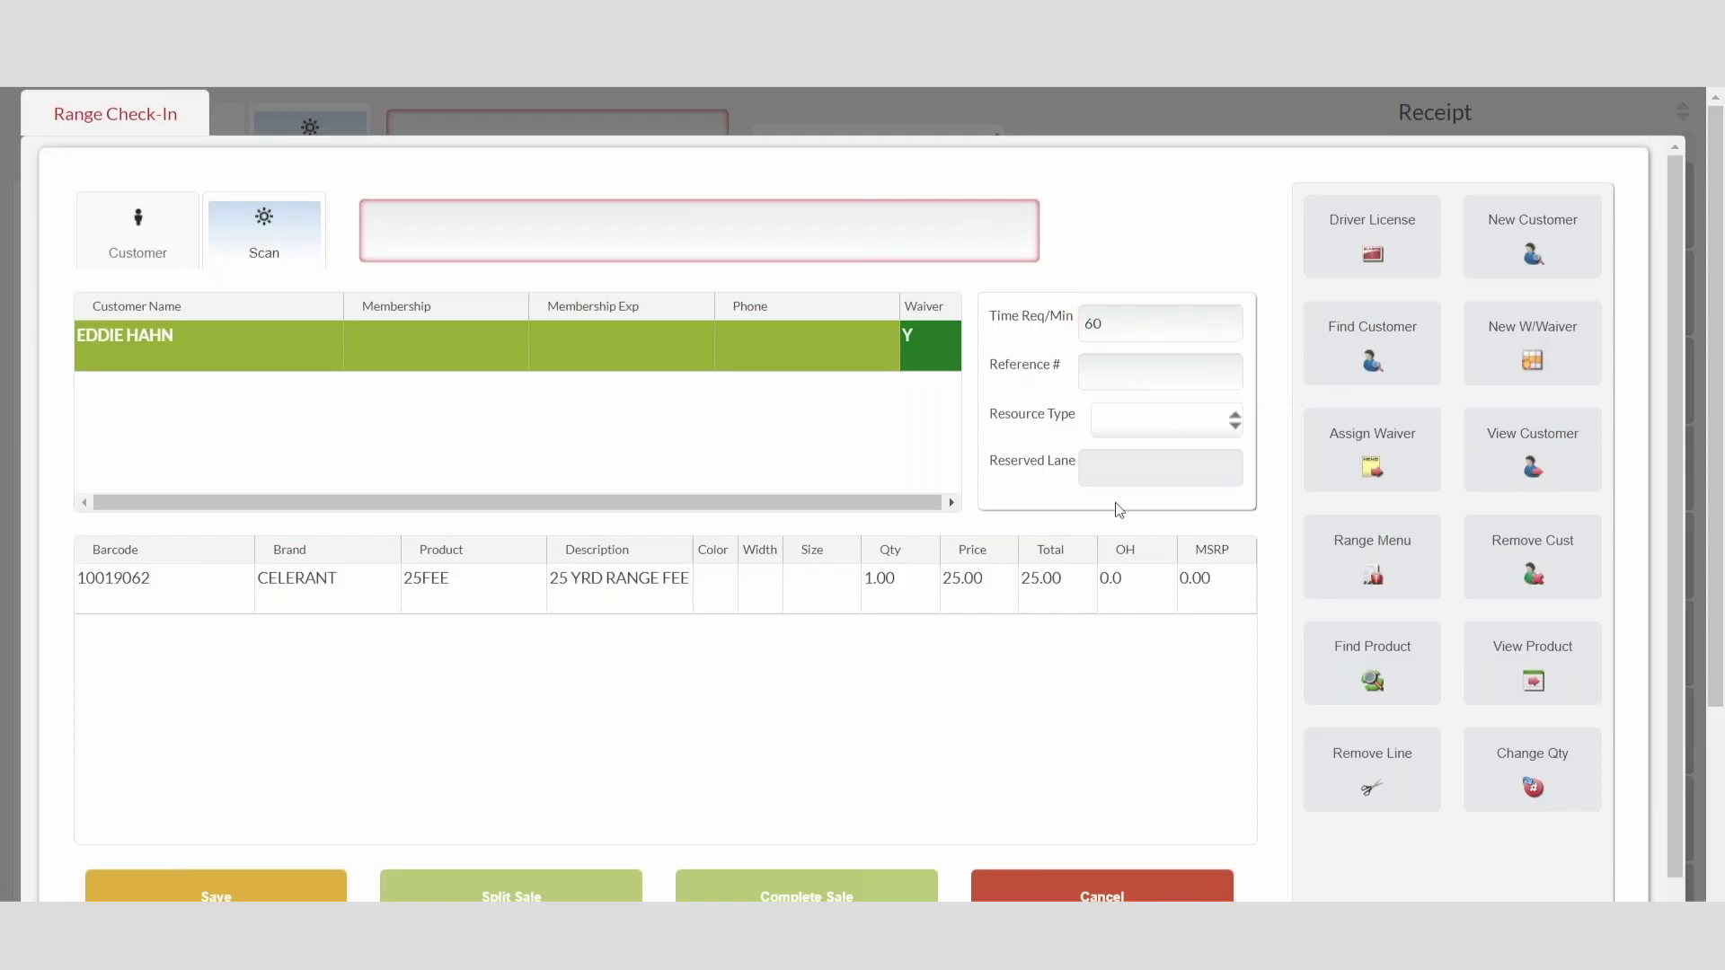
click(1065, 410)
click(1051, 464)
click(277, 891)
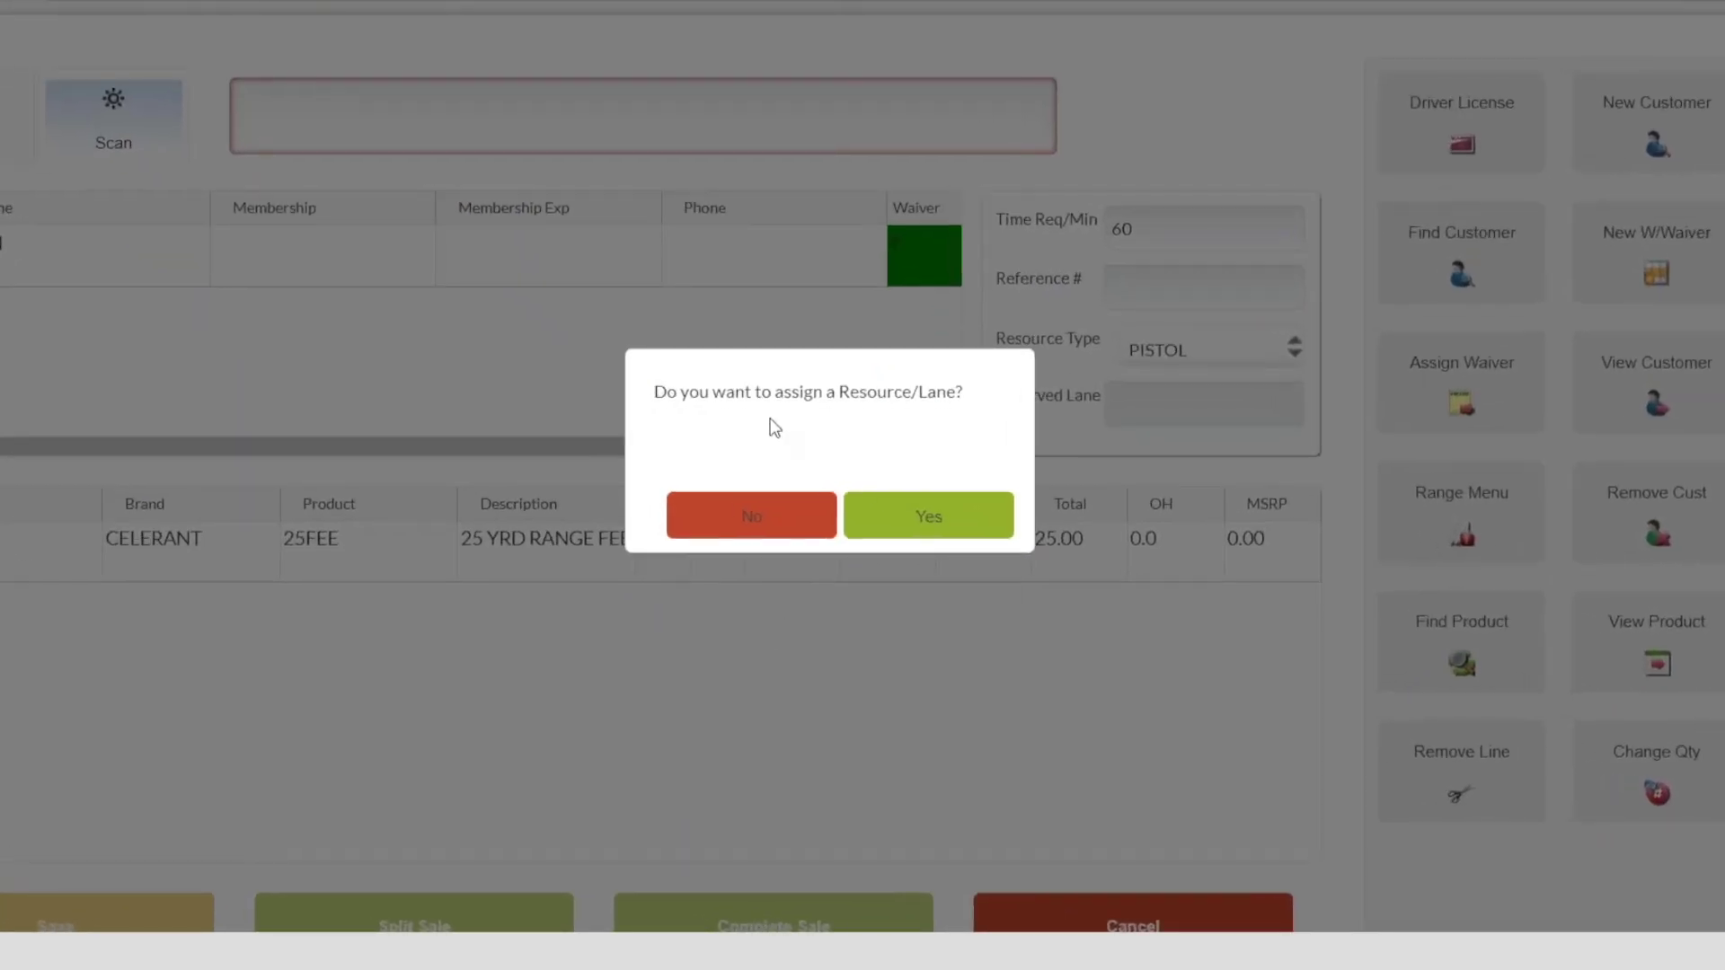
click(926, 513)
click(1041, 498)
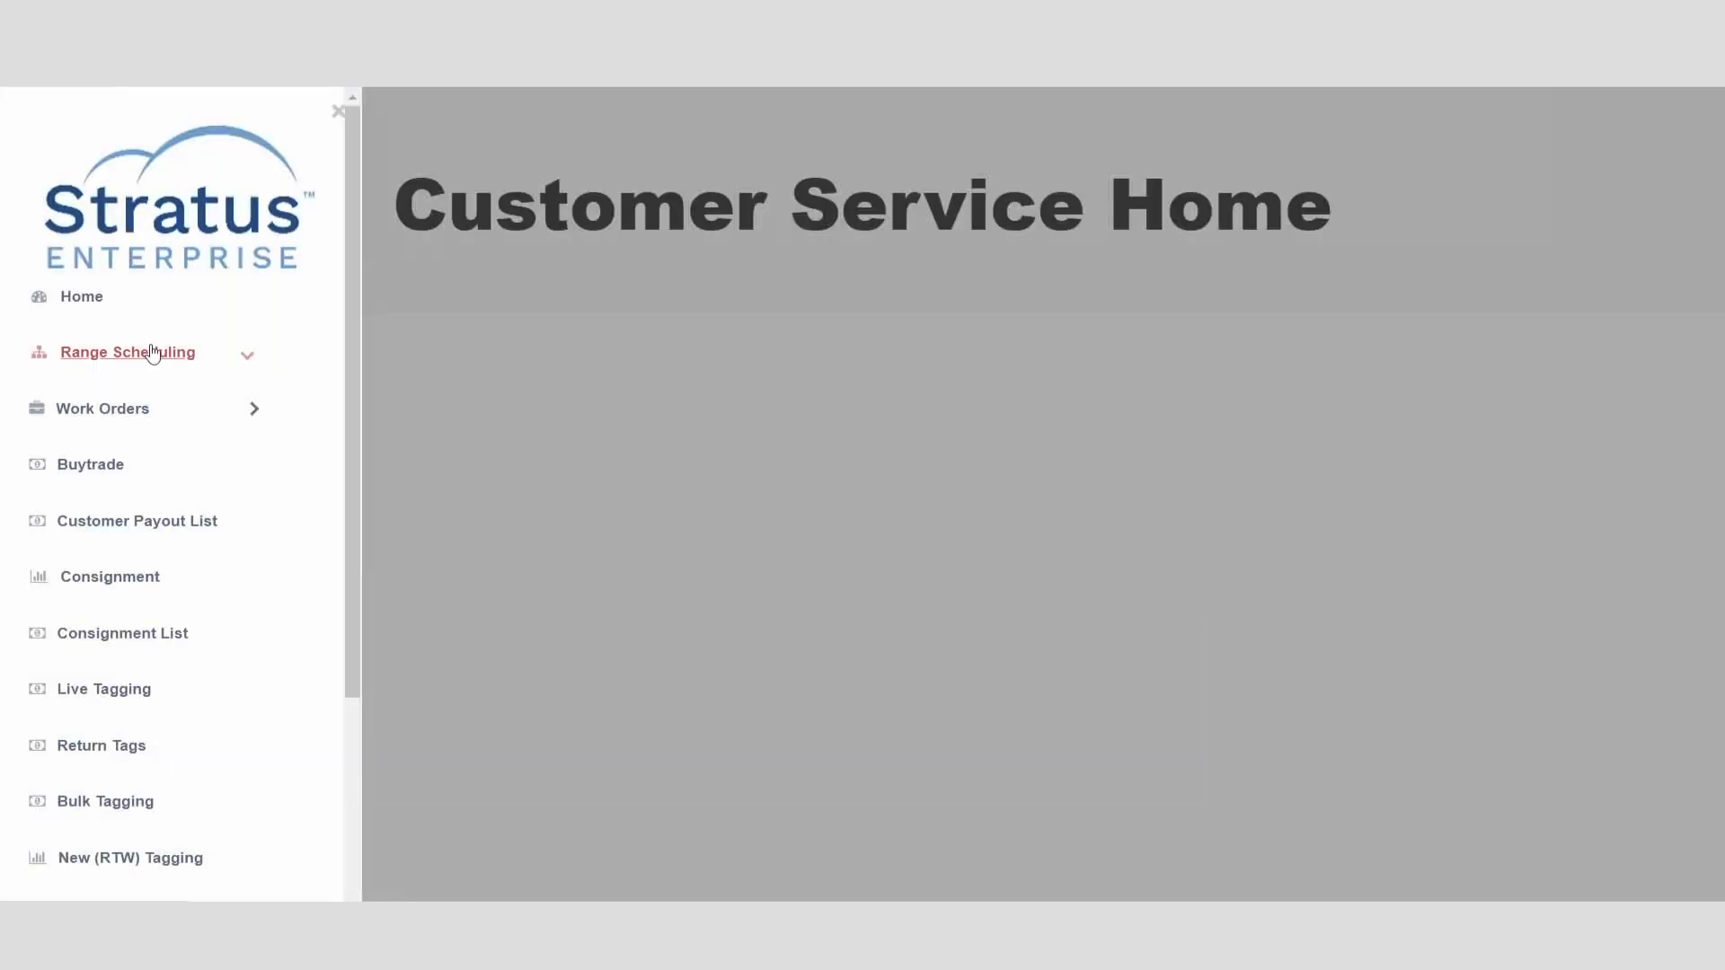
Step: Open Range Scheduling > Range Management and view its Schedule tab
click(153, 353)
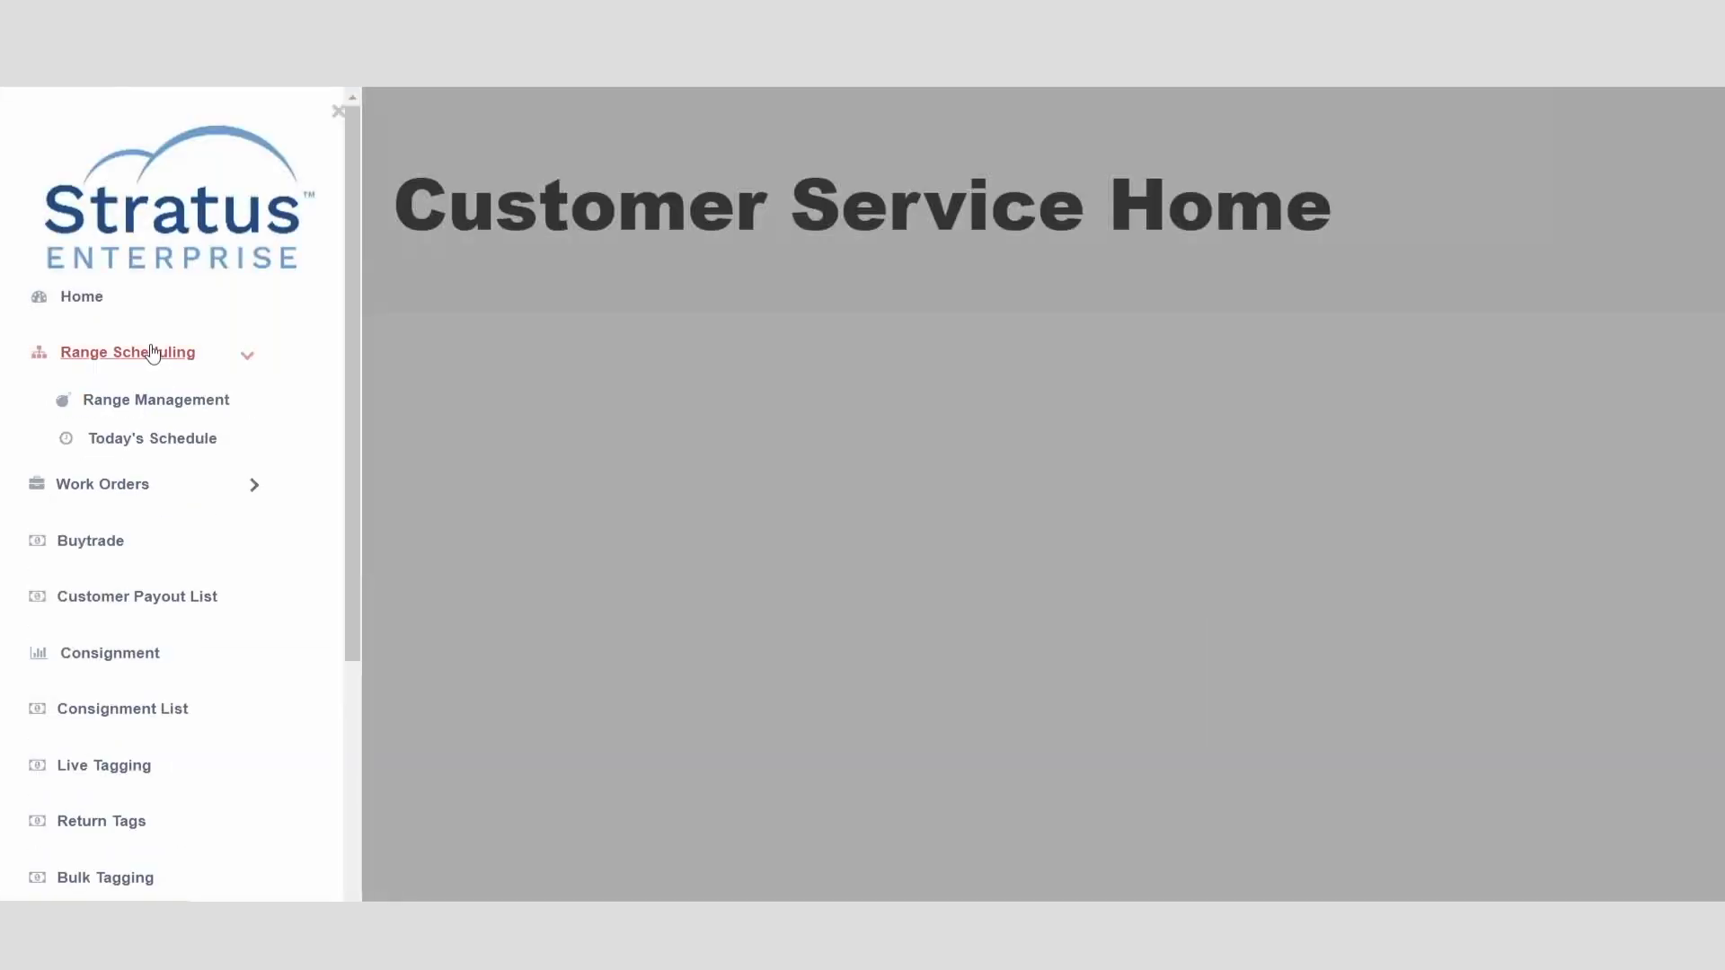
click(165, 399)
click(213, 218)
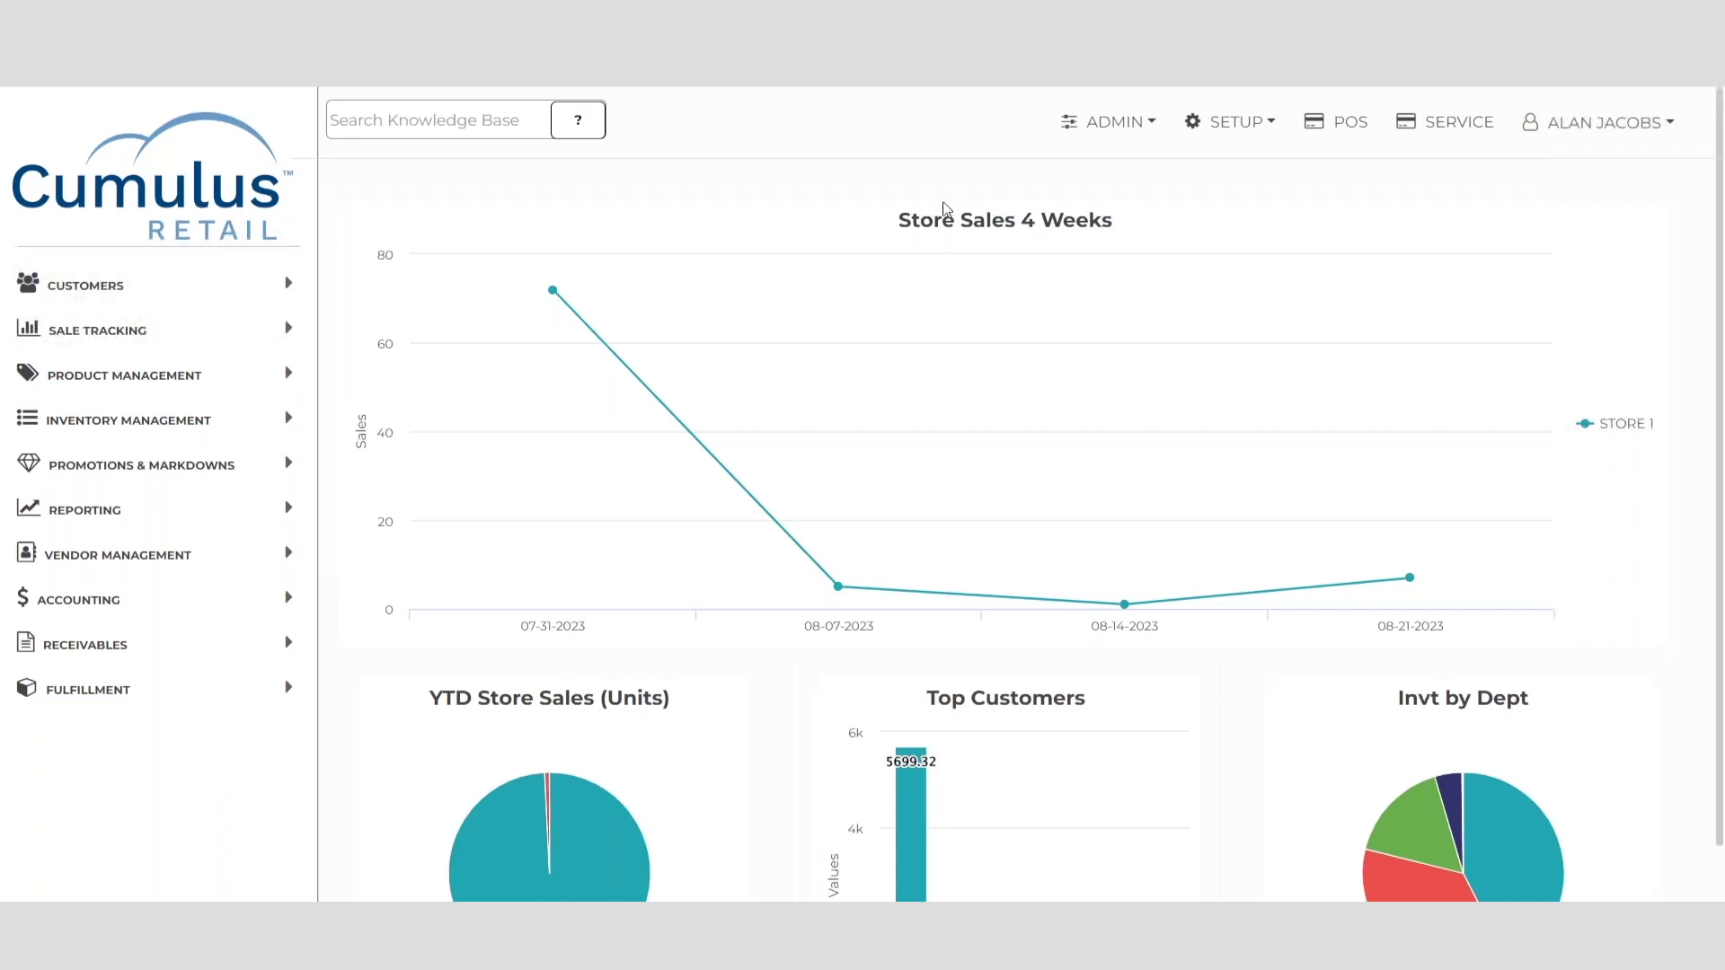
Step: Filter scheduled tasks to Data Exchange and edit Send Inventory Quantities to Gun Stores
click(1151, 125)
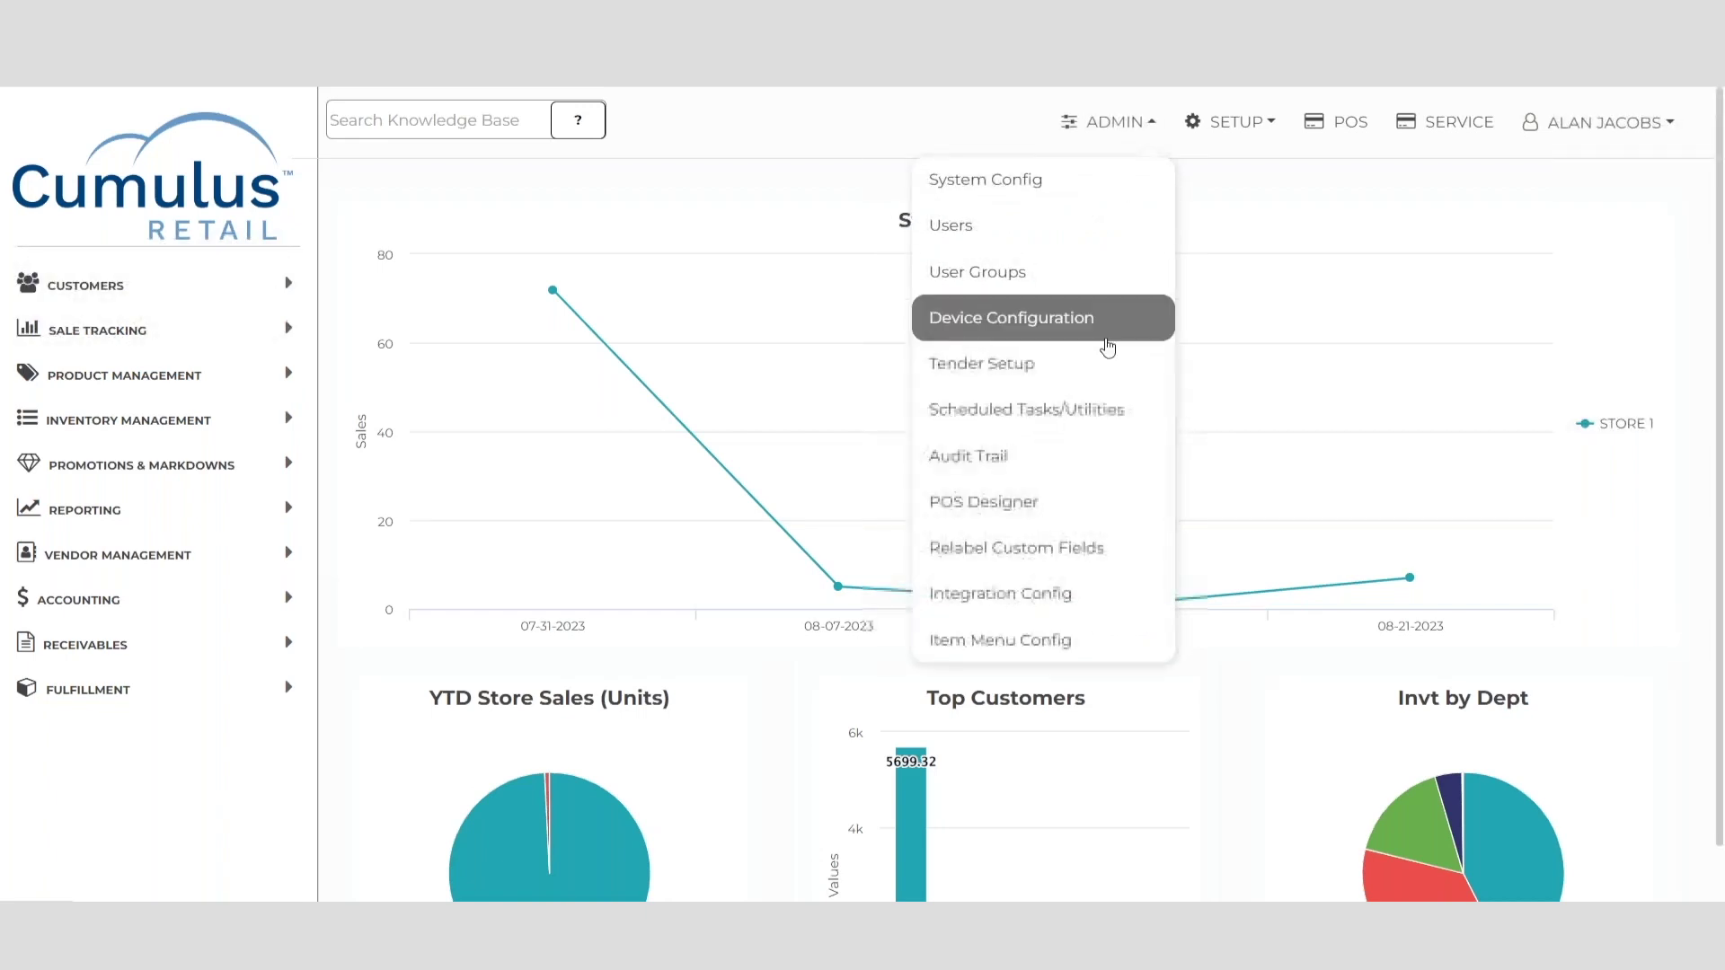
click(1093, 412)
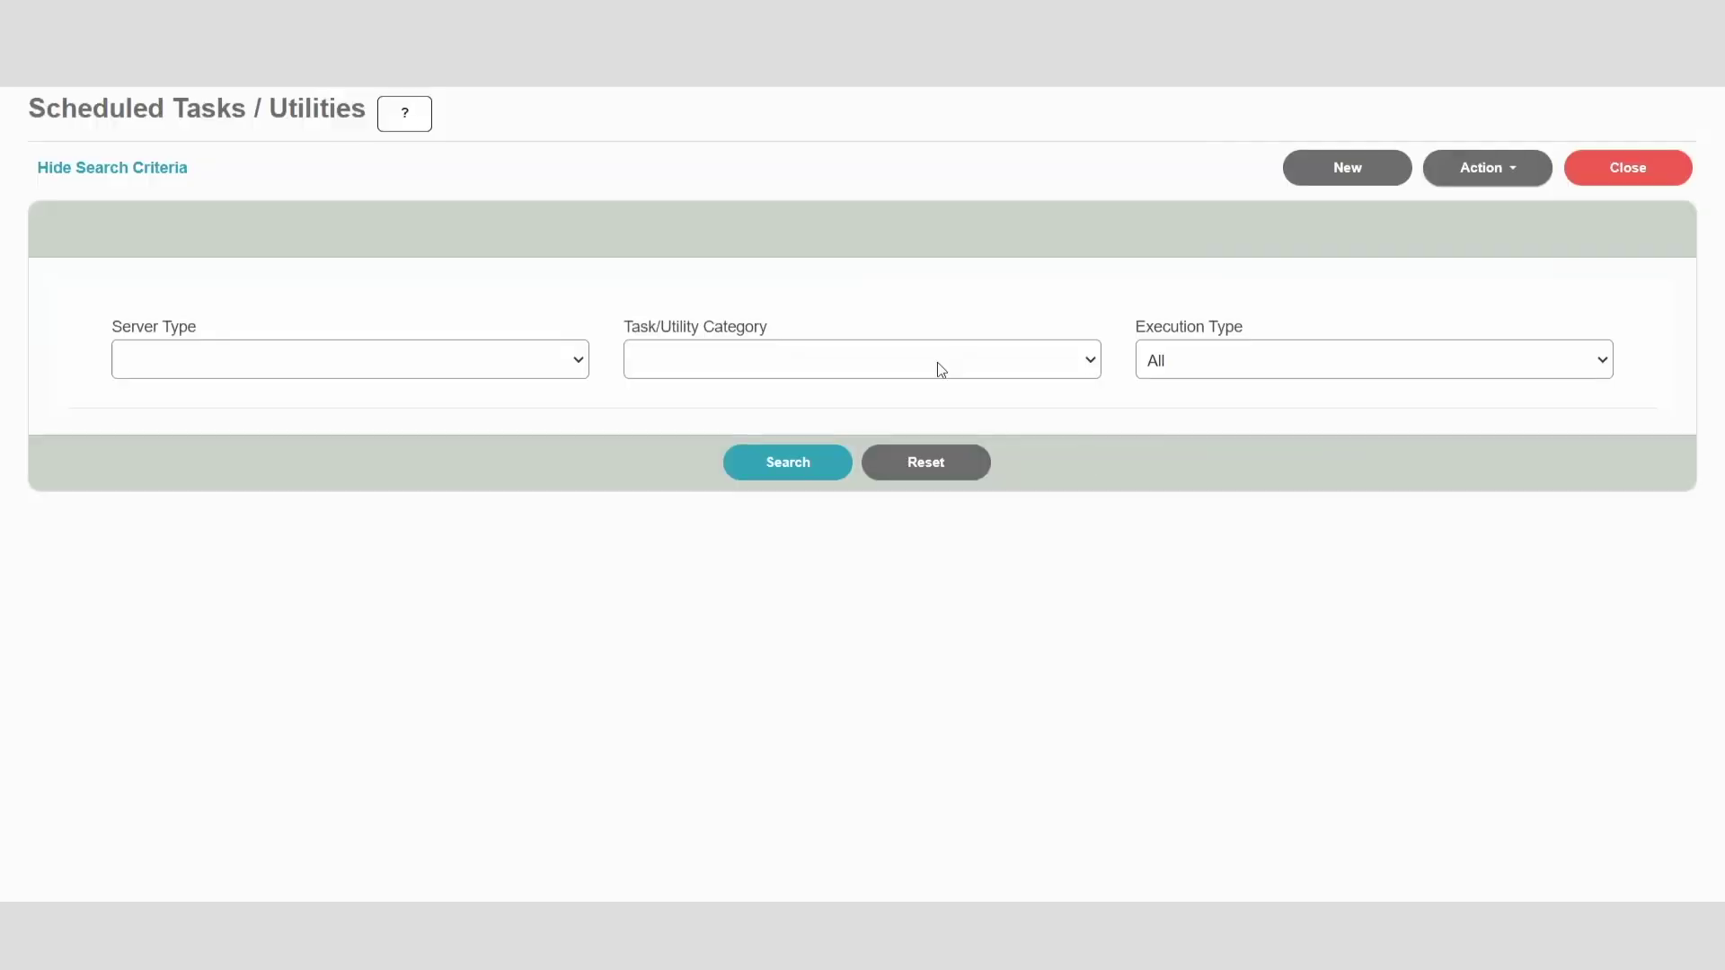
click(936, 361)
click(935, 453)
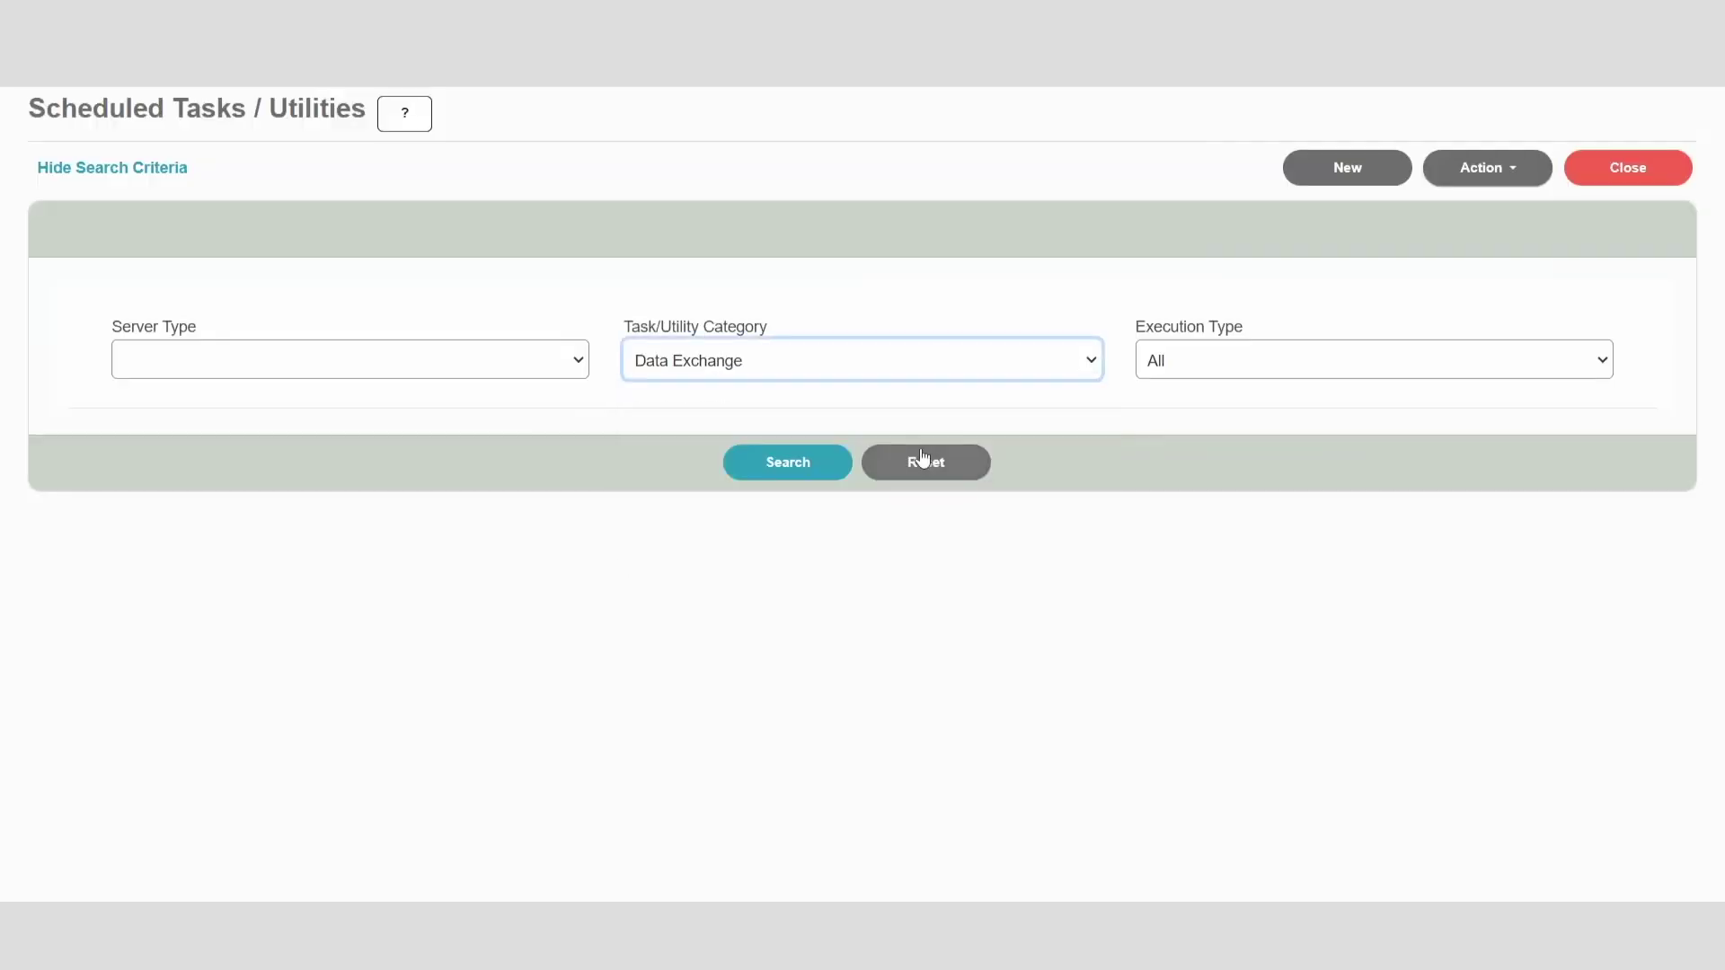
click(797, 467)
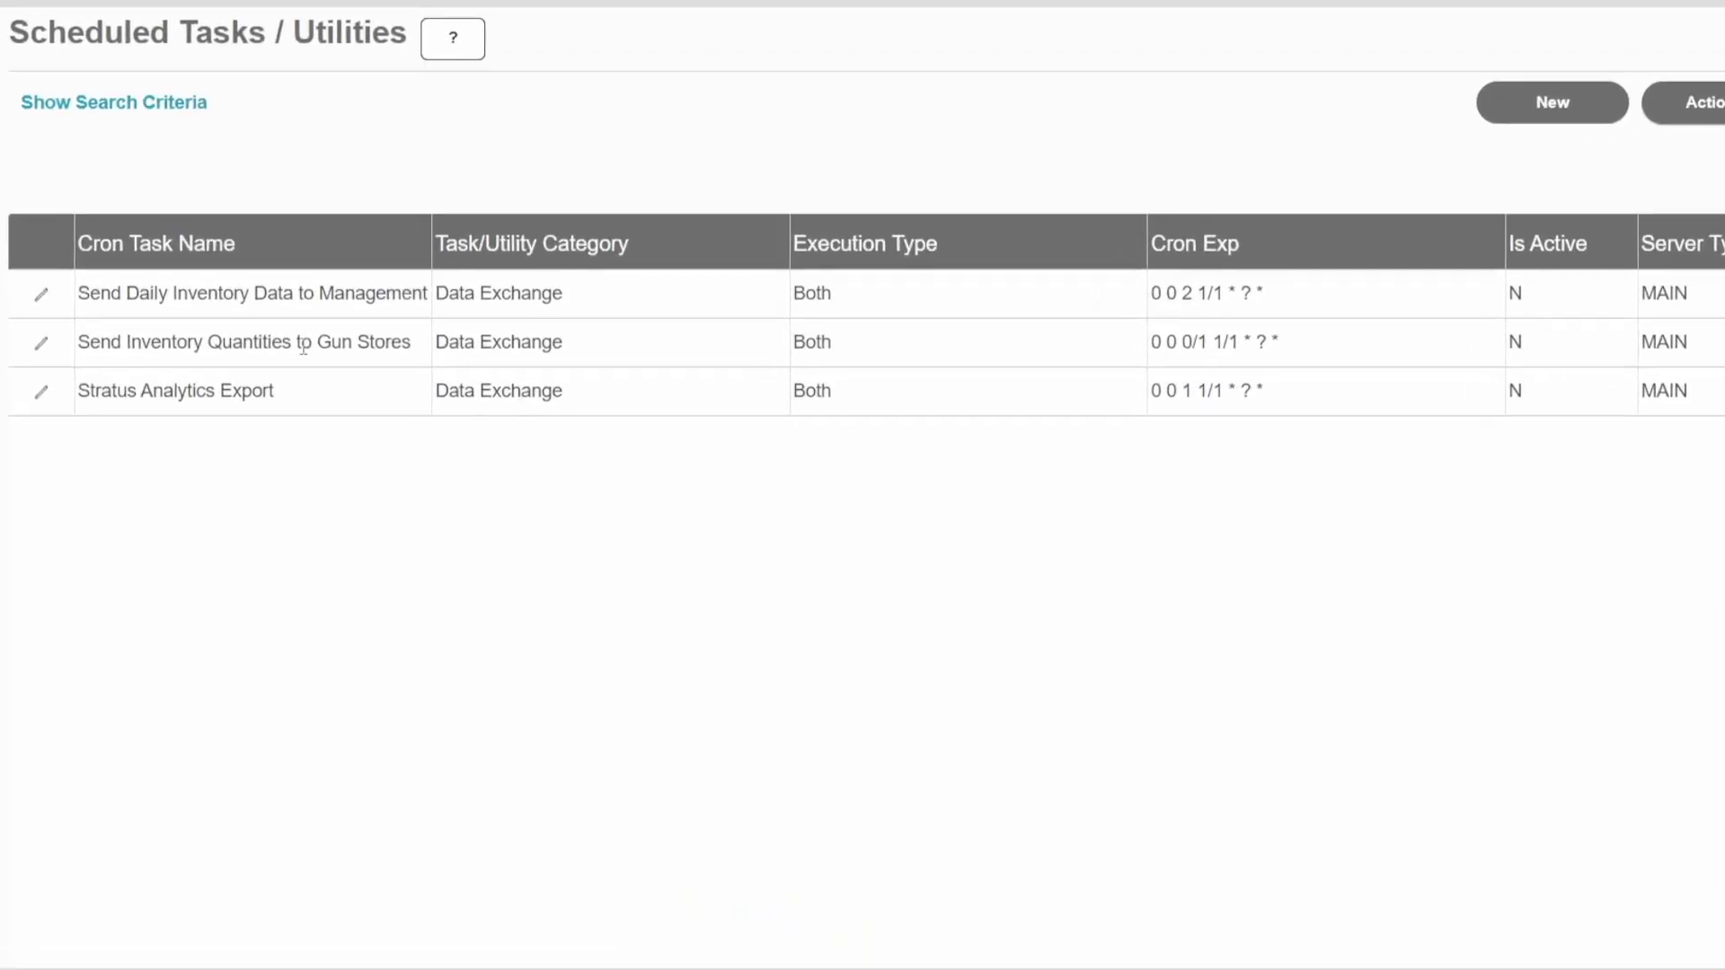
click(41, 345)
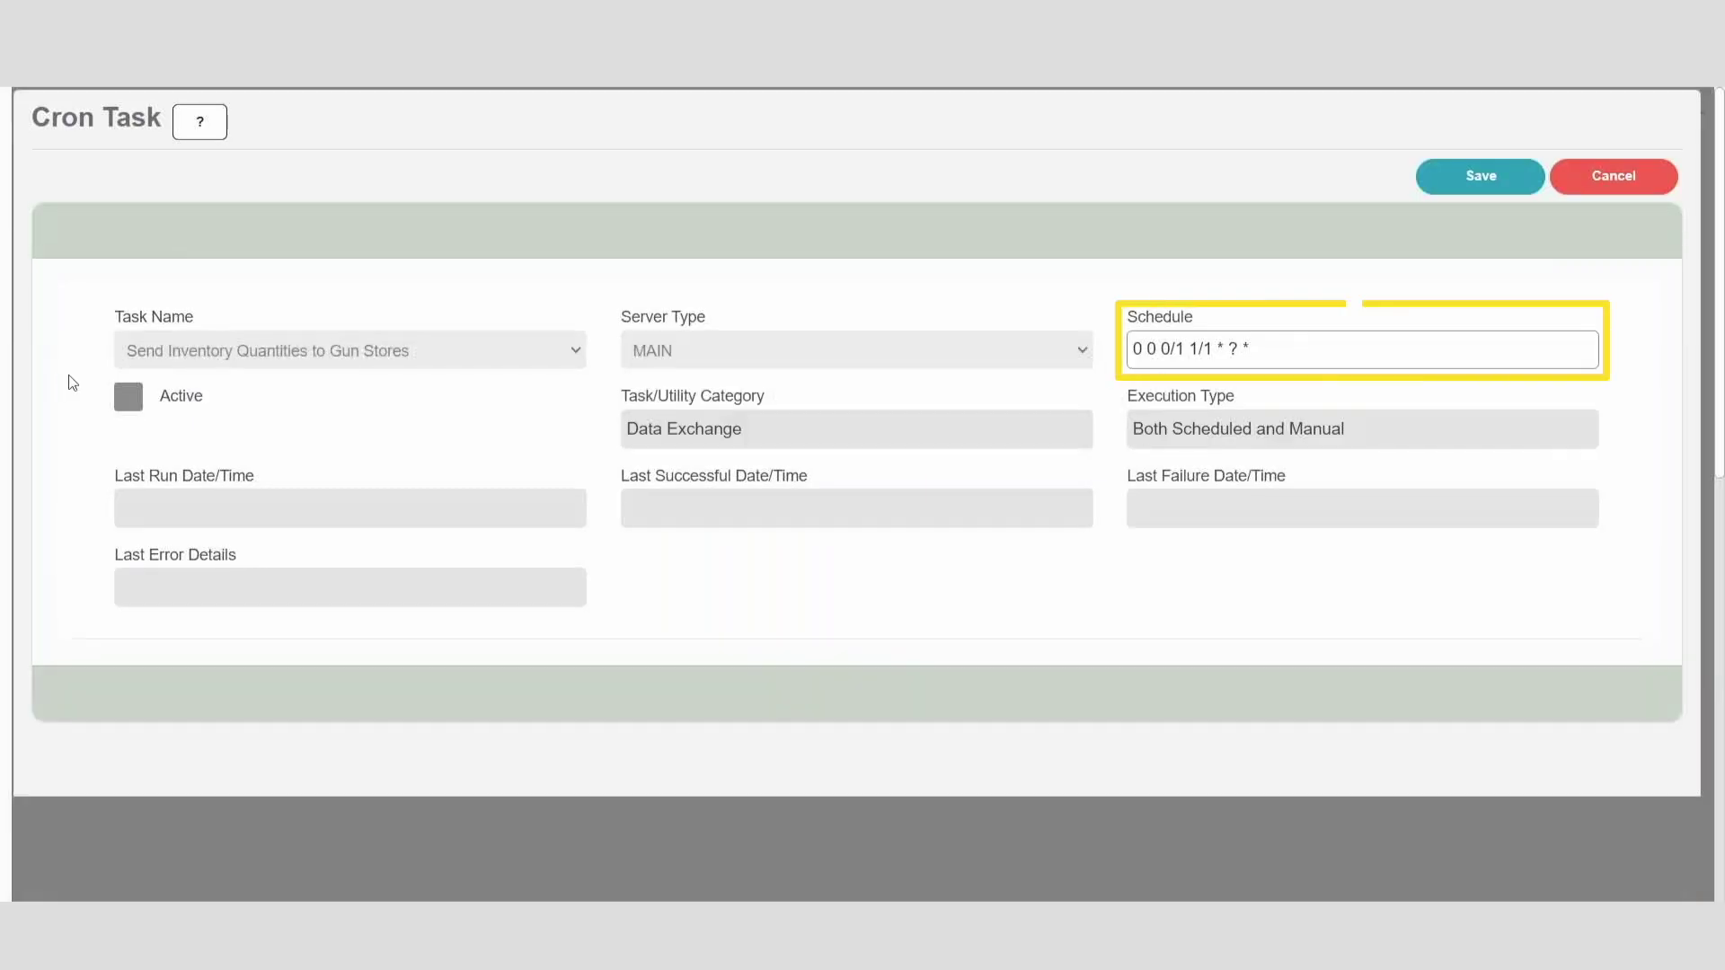